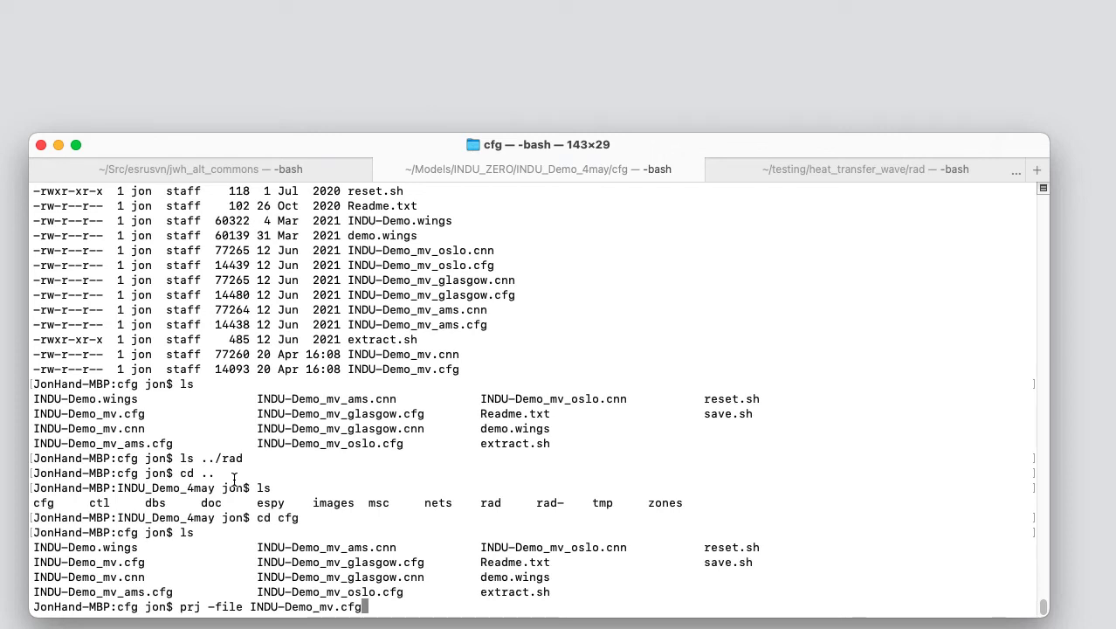
# Open the INDU-Zero Demonstration model and view its wireframe from four steps lower elevation, rotated twice
pyautogui.press('Return')
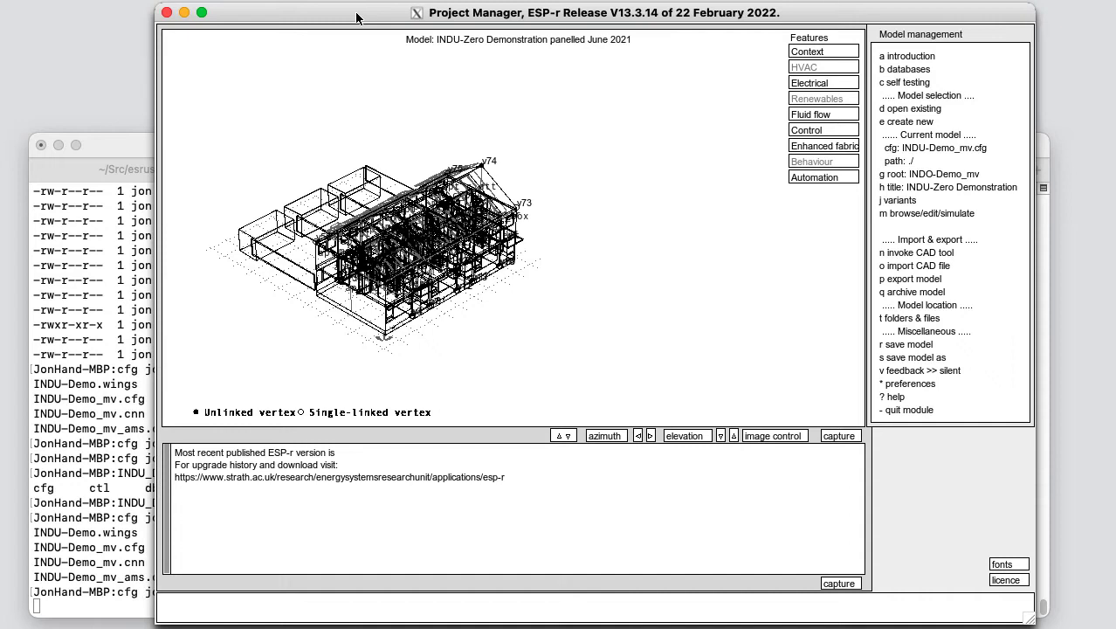
pyautogui.click(734, 437)
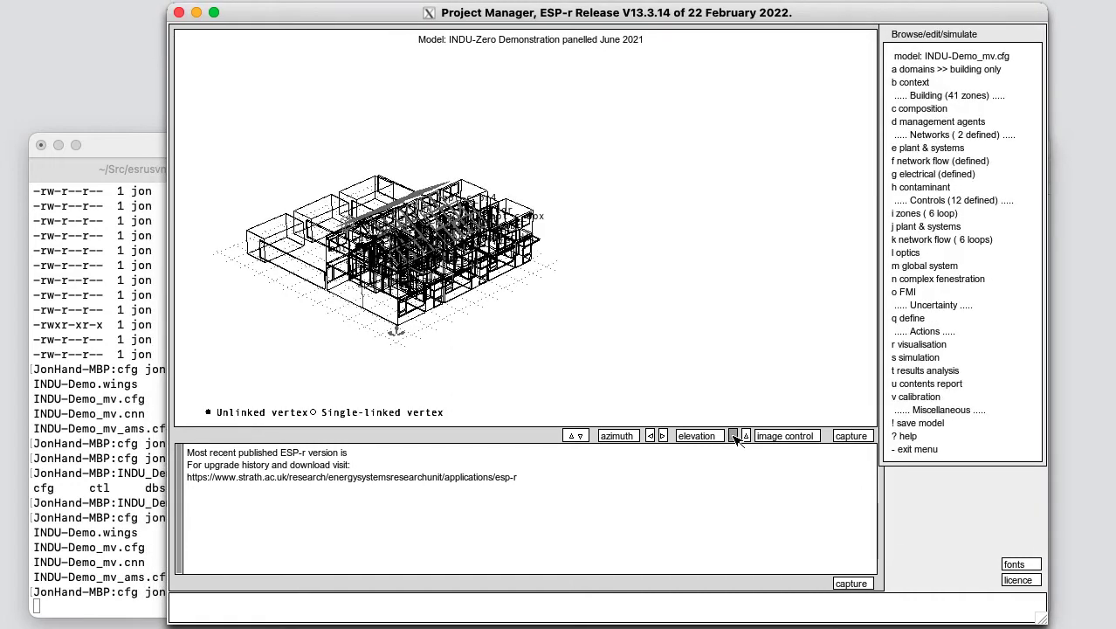
pyautogui.click(735, 437)
pyautogui.click(734, 437)
pyautogui.click(734, 436)
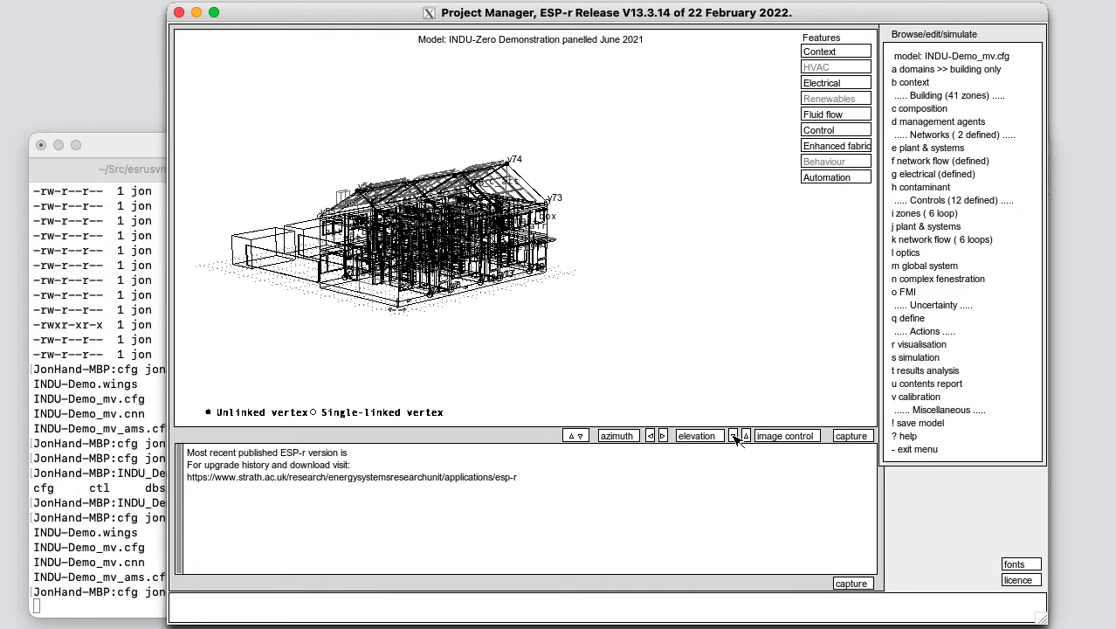
pyautogui.click(663, 435)
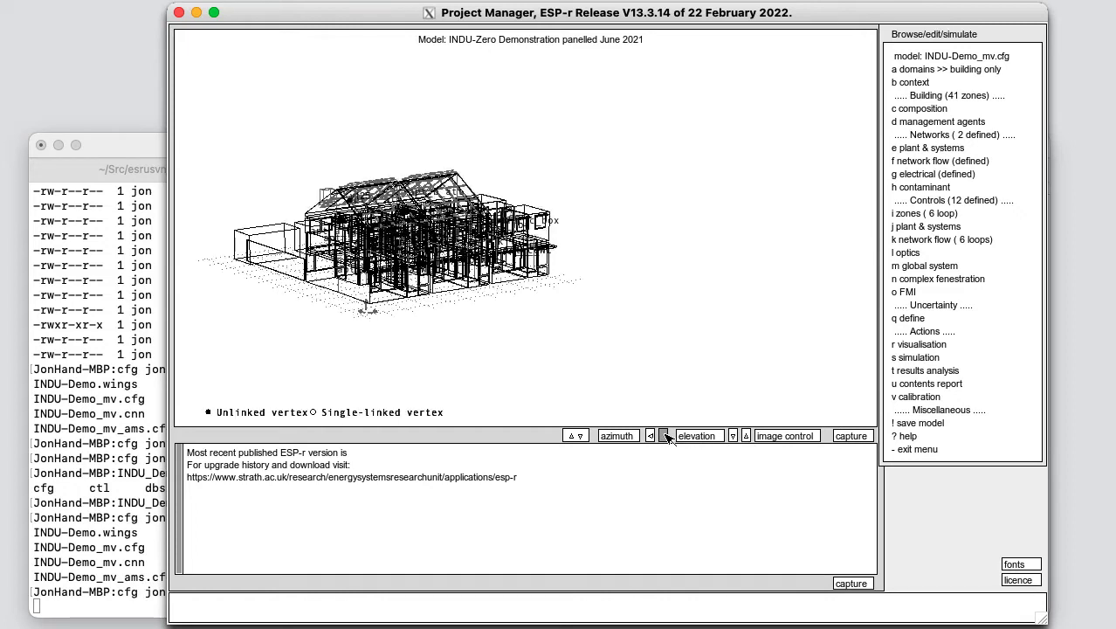
pyautogui.click(664, 435)
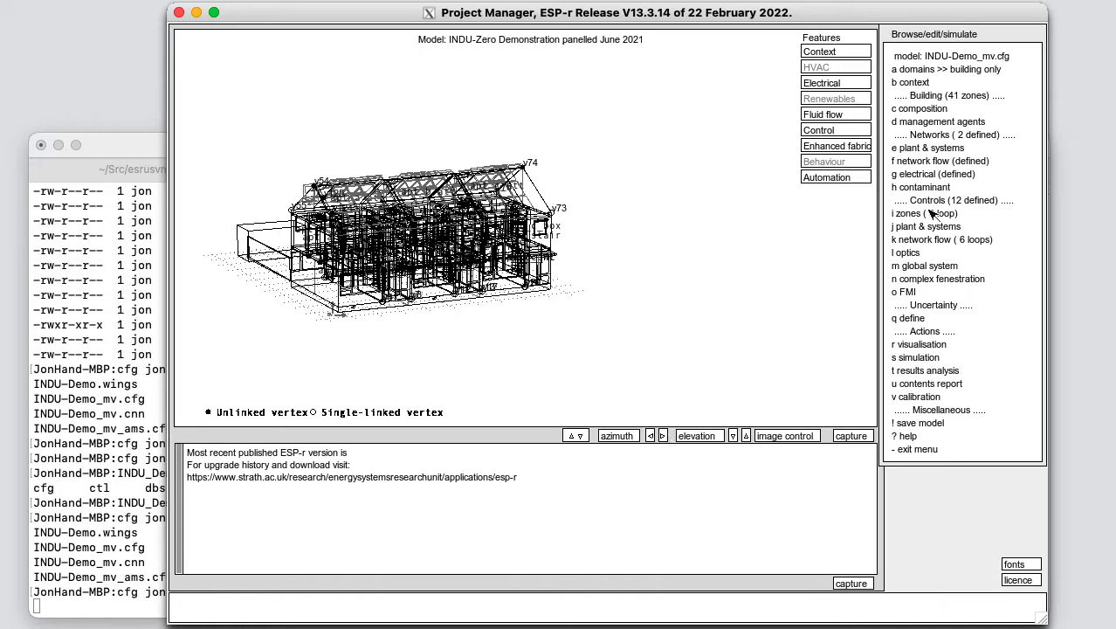
# Start a colour-rendered visualisation, accepting the suggested Radiance scene file, and position the Radiance desktop window
pyautogui.click(922, 344)
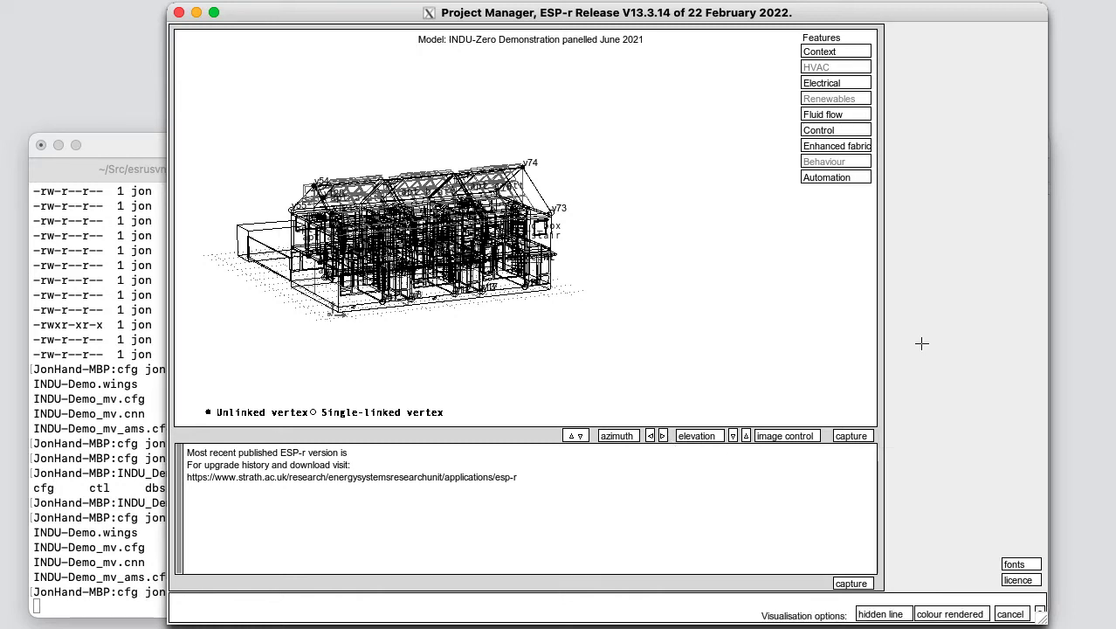
pyautogui.click(950, 613)
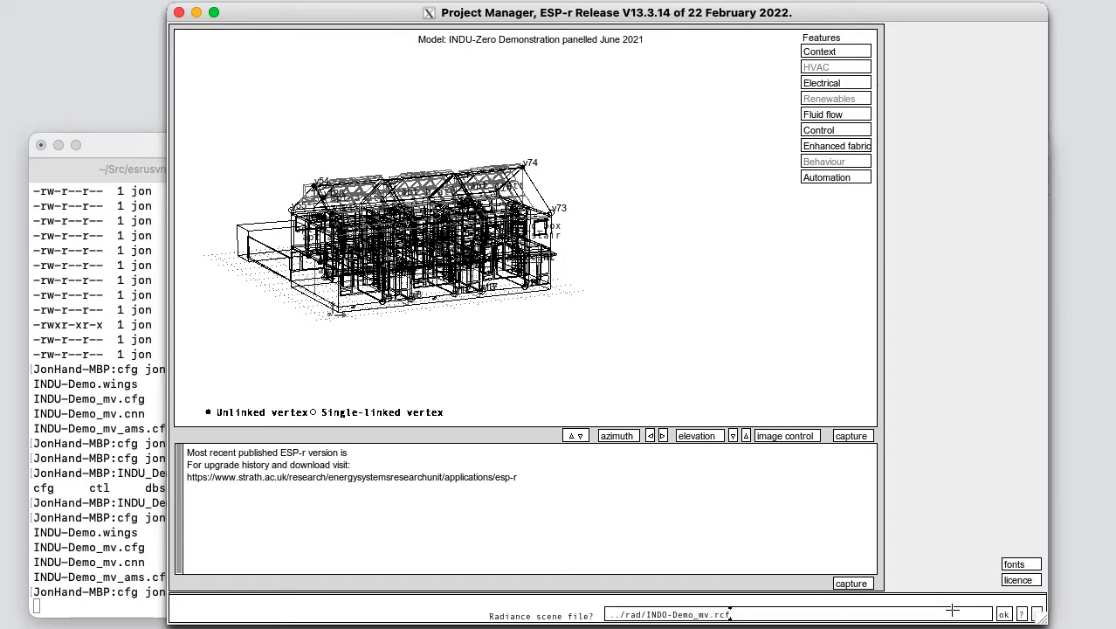
pyautogui.click(1004, 614)
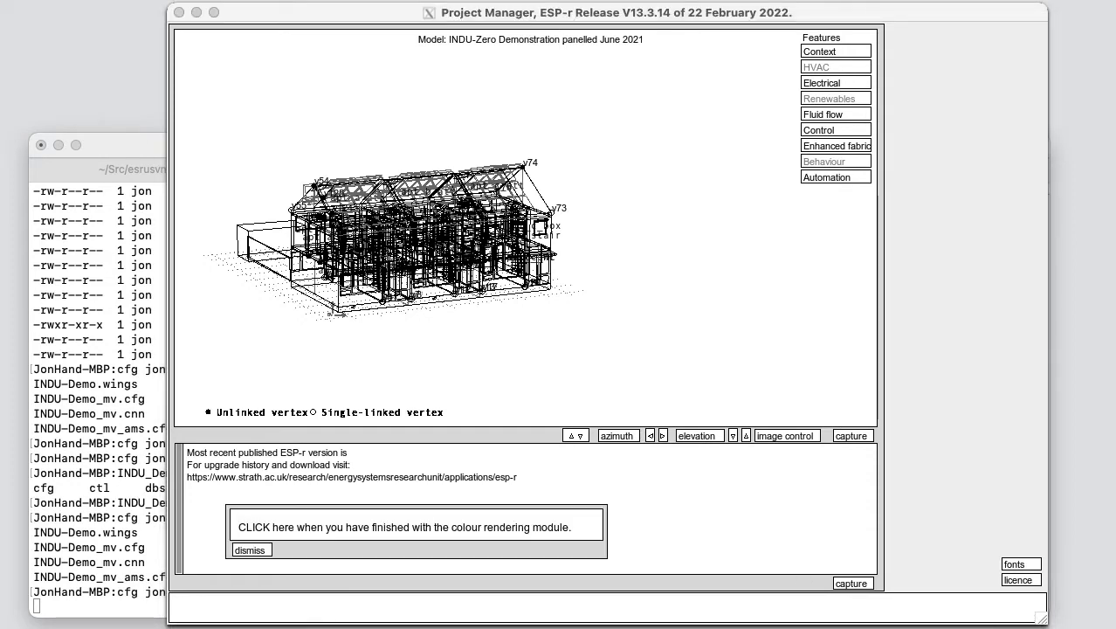
pyautogui.moveTo(175, 7); pyautogui.dragTo(401, 18)
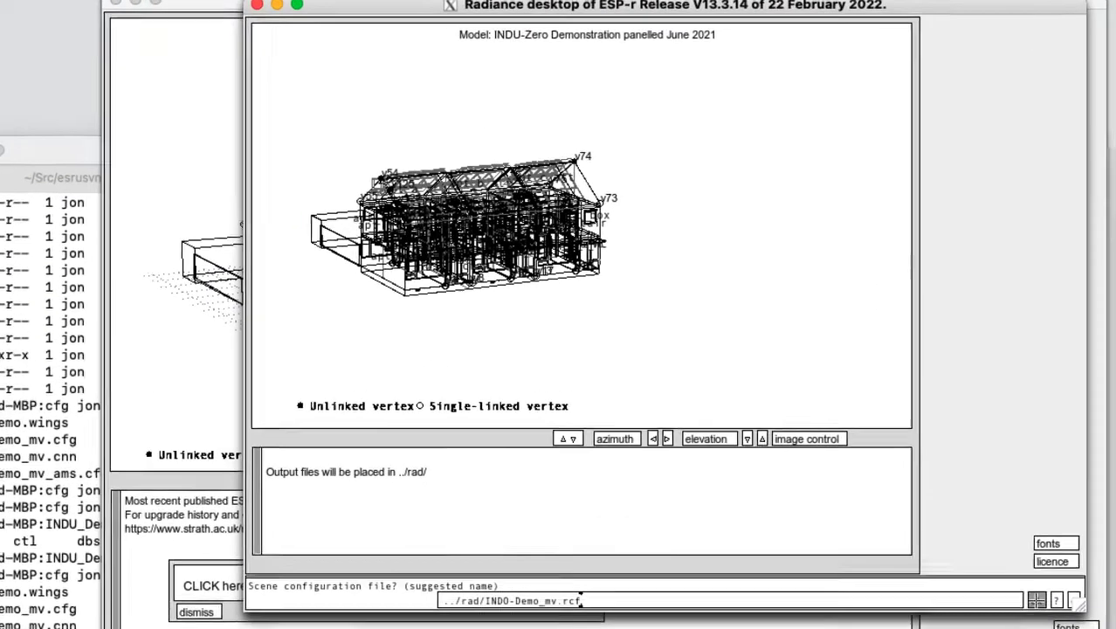
# Create an external-image scene interactively with default root name and description under a spring afternoon sky
pyautogui.click(986, 539)
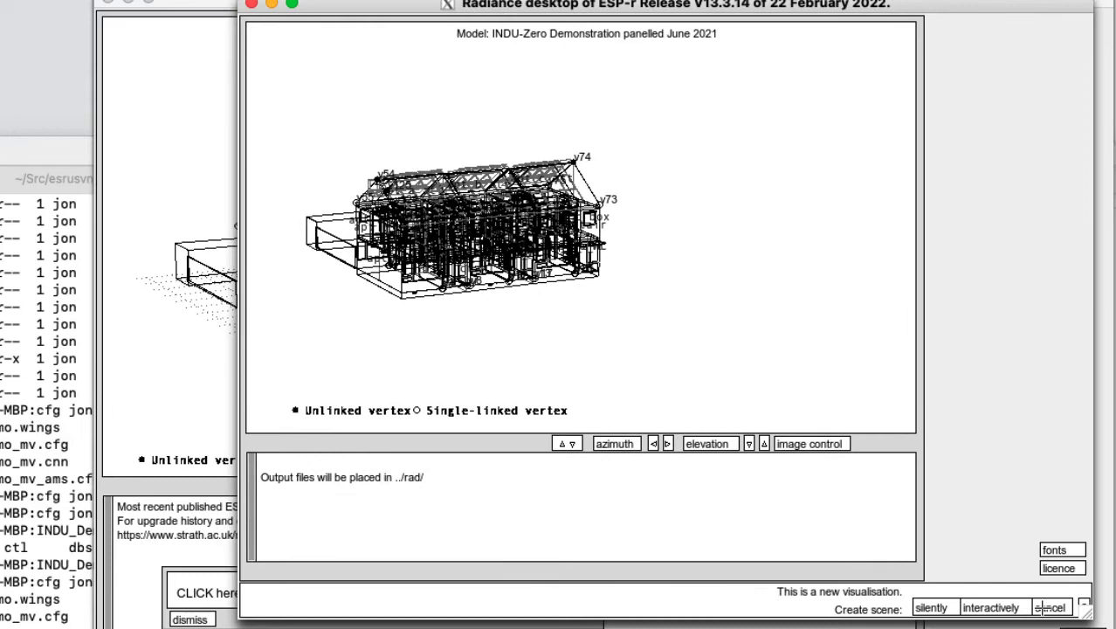
pyautogui.click(990, 607)
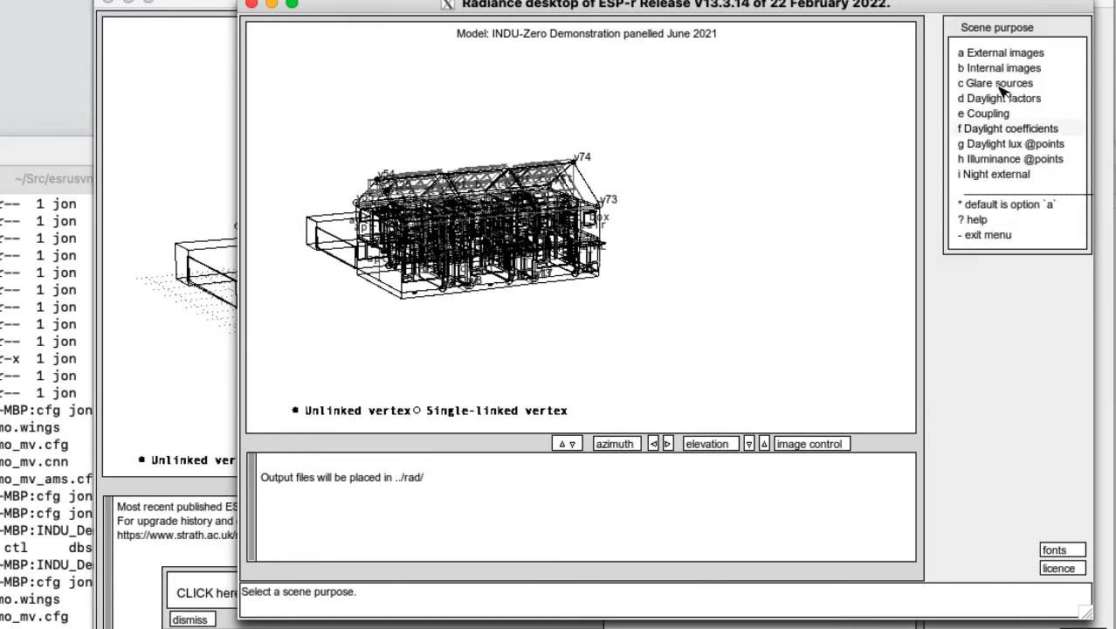
pyautogui.click(994, 52)
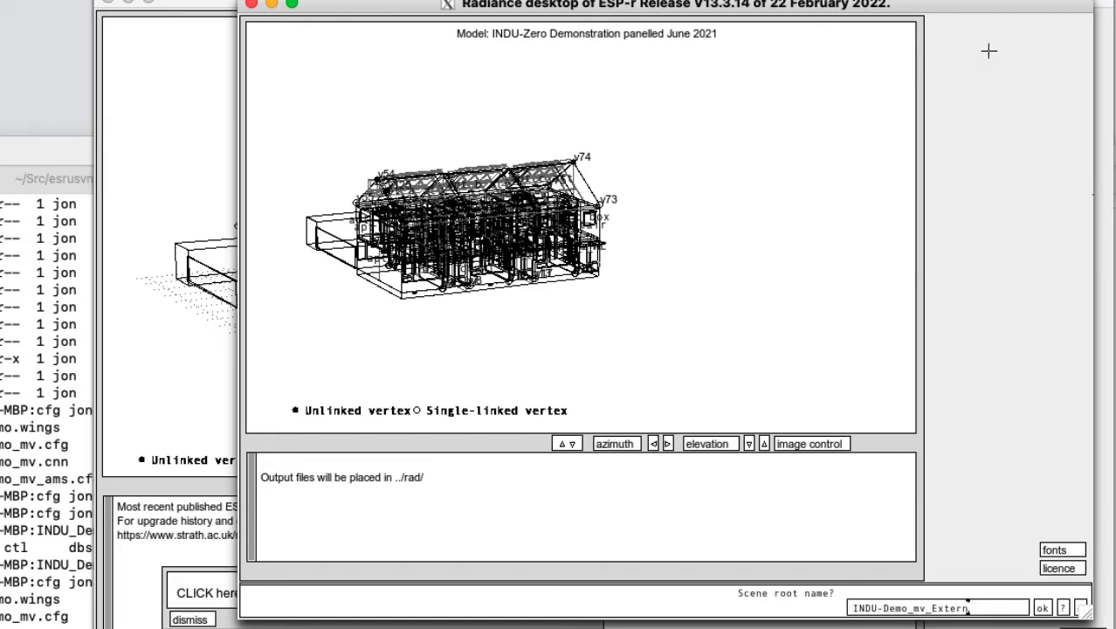
pyautogui.click(1042, 606)
pyautogui.click(1042, 607)
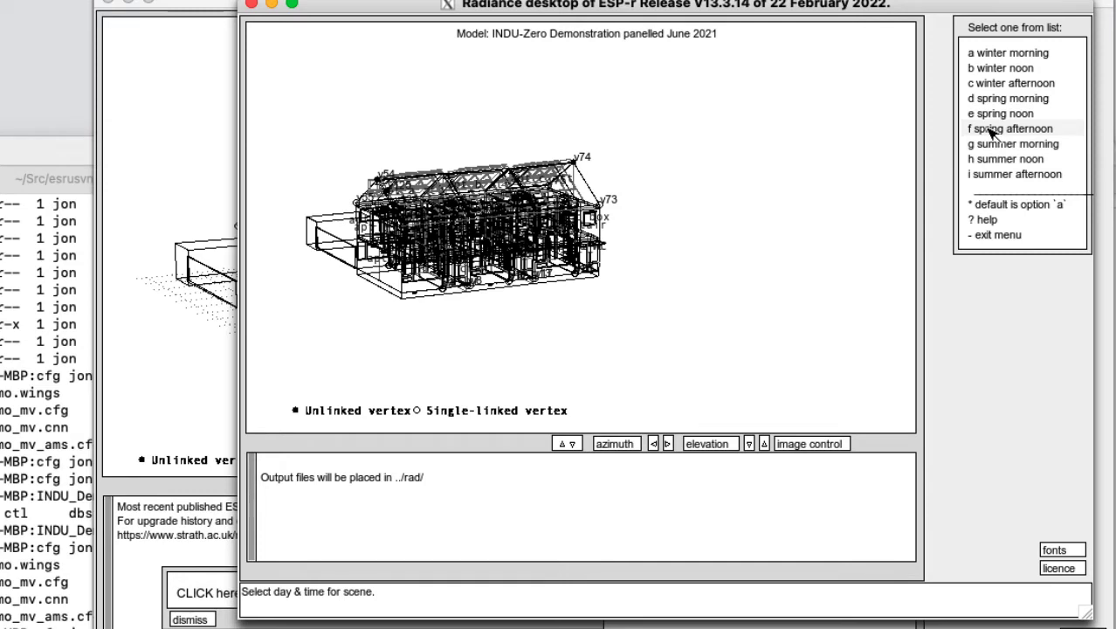
pyautogui.click(992, 130)
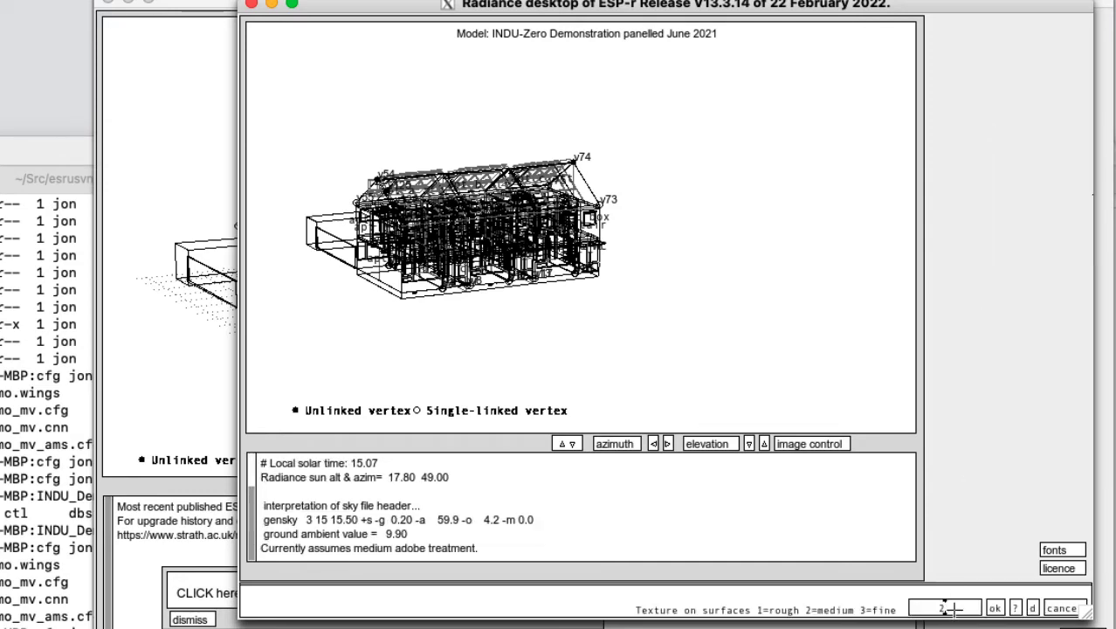
# Set surface texture to 3 and the Wavefront ground plane to -0.4100
pyautogui.press('BackSpace')
pyautogui.write('3')
pyautogui.click(995, 607)
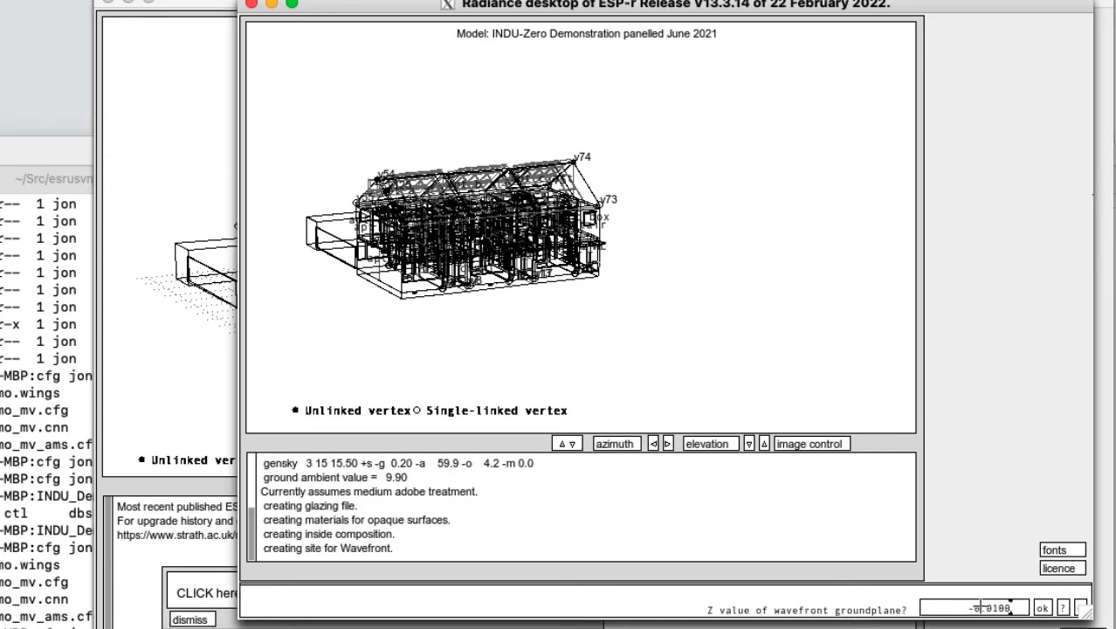
pyautogui.click(980, 607)
pyautogui.press('Right')
pyautogui.press('Right')
pyautogui.press('BackSpace')
pyautogui.write('4')
pyautogui.click(1041, 608)
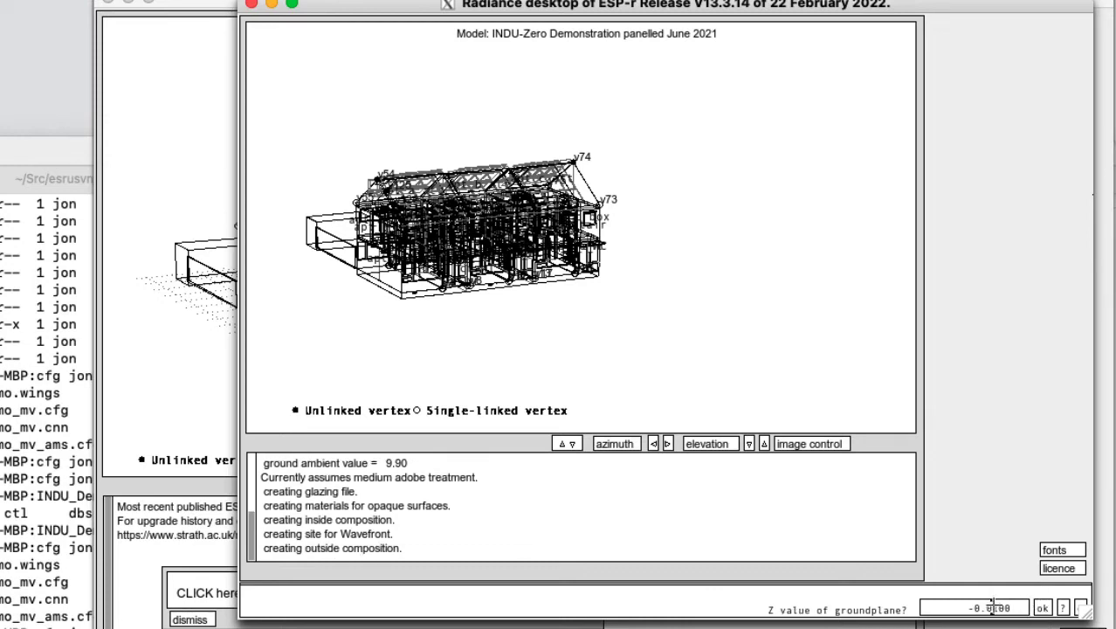
pyautogui.click(1043, 609)
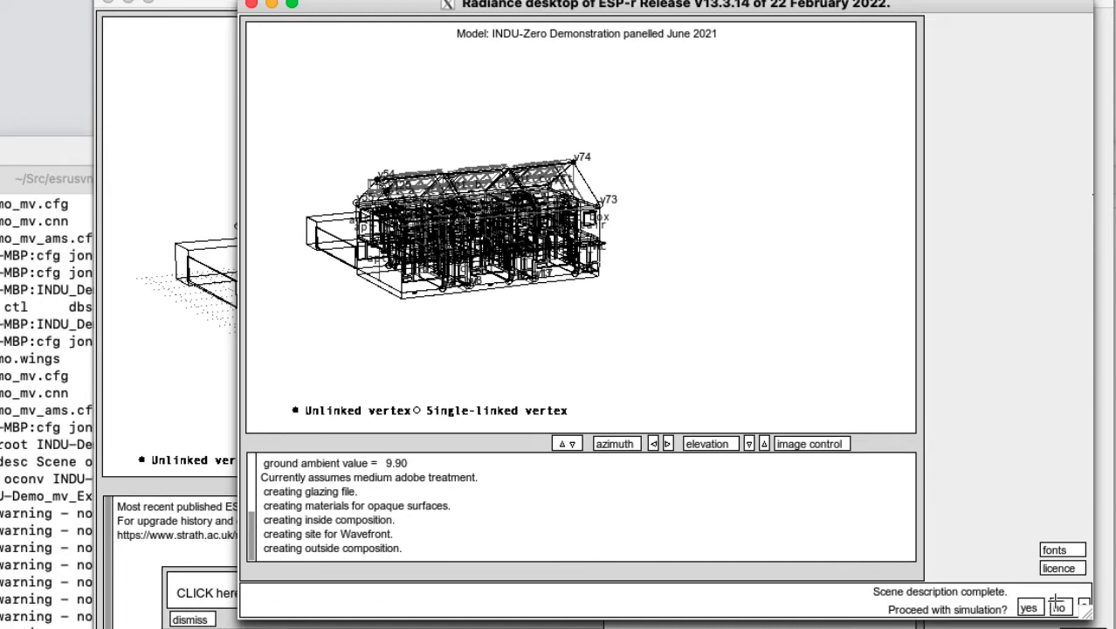
# Skip the simulation and create a new viewpoint named swf, saving its view information
pyautogui.click(1059, 608)
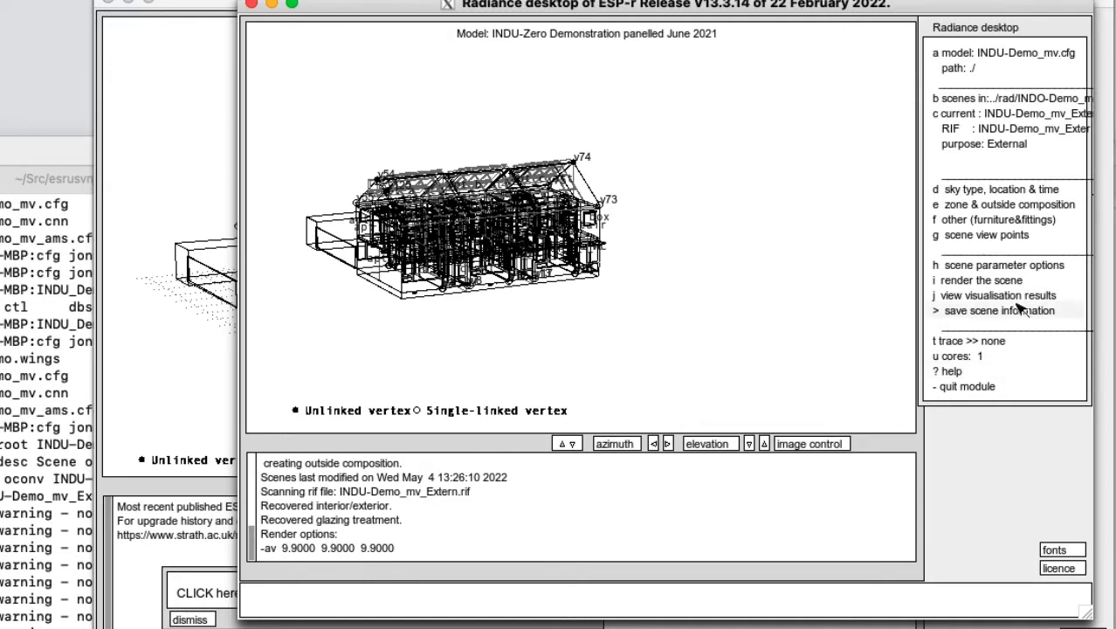
pyautogui.click(991, 235)
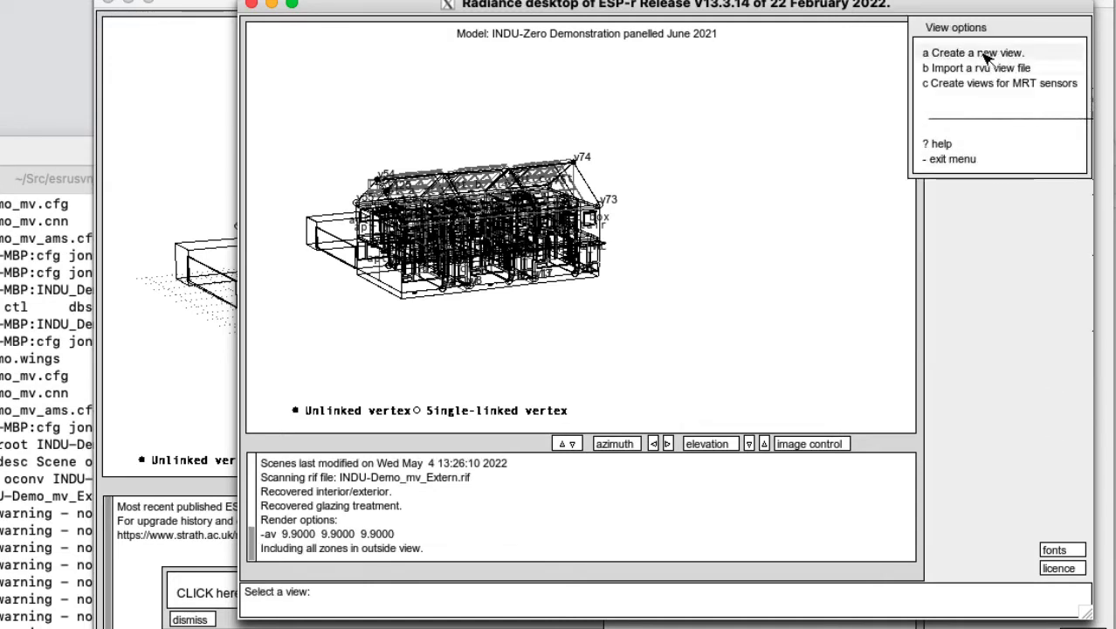
pyautogui.click(964, 160)
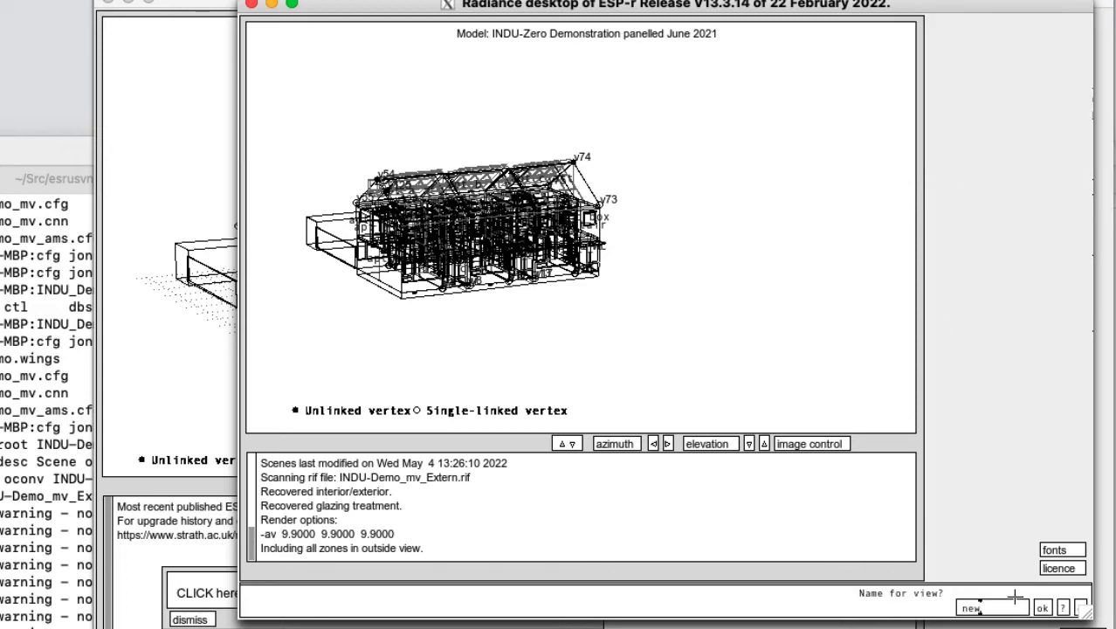
pyautogui.press('BackSpace')
pyautogui.press('BackSpace')
pyautogui.press('BackSpace')
pyautogui.write('swf')
pyautogui.click(1042, 606)
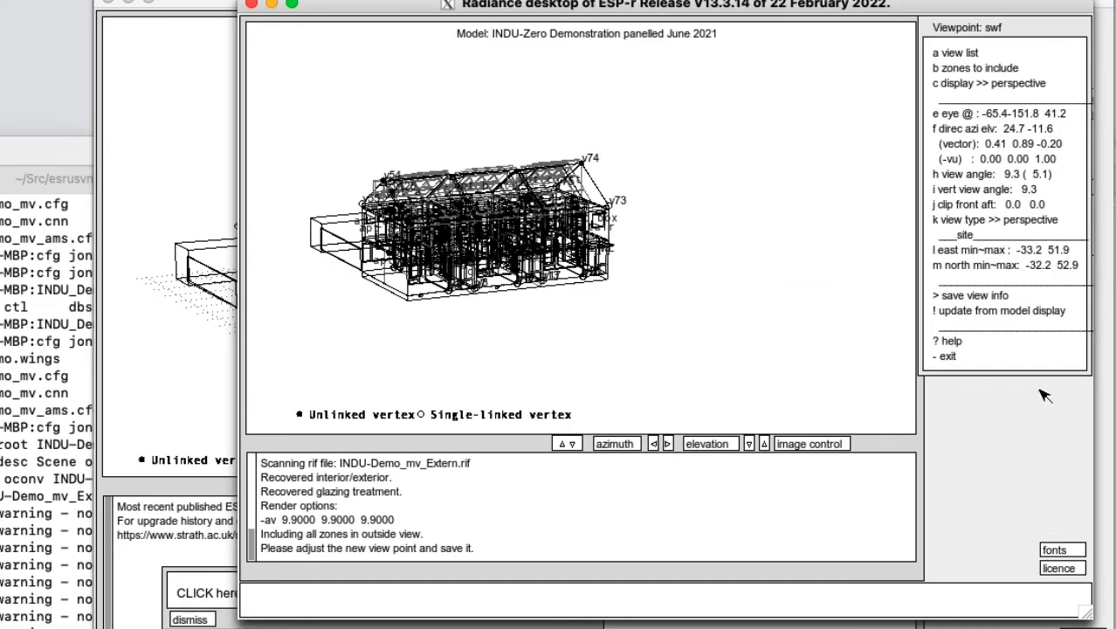
pyautogui.click(963, 297)
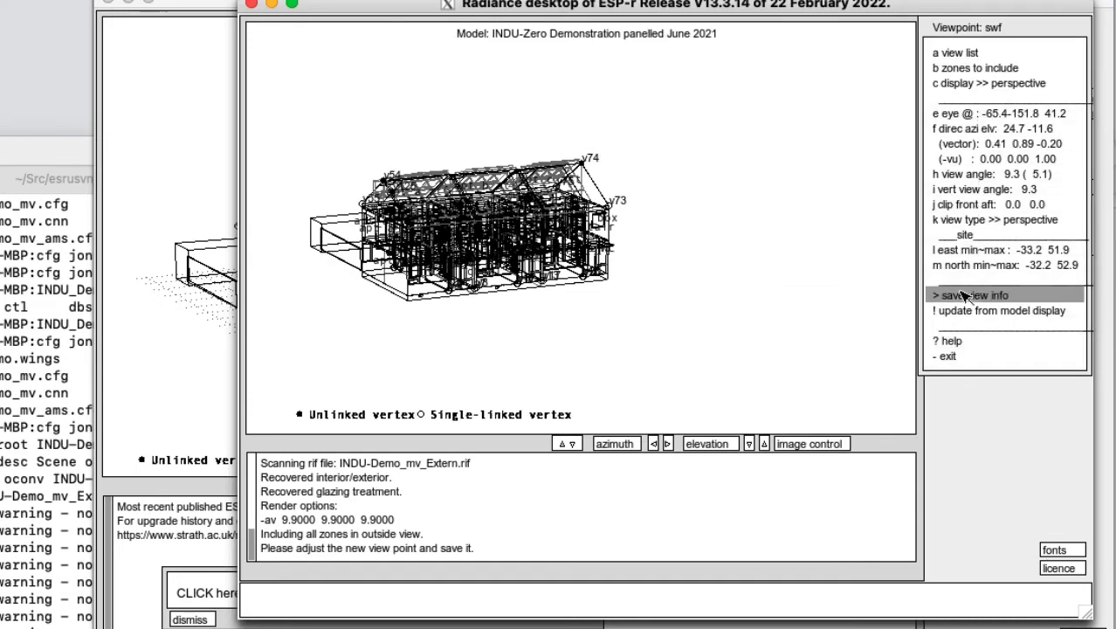
pyautogui.click(948, 356)
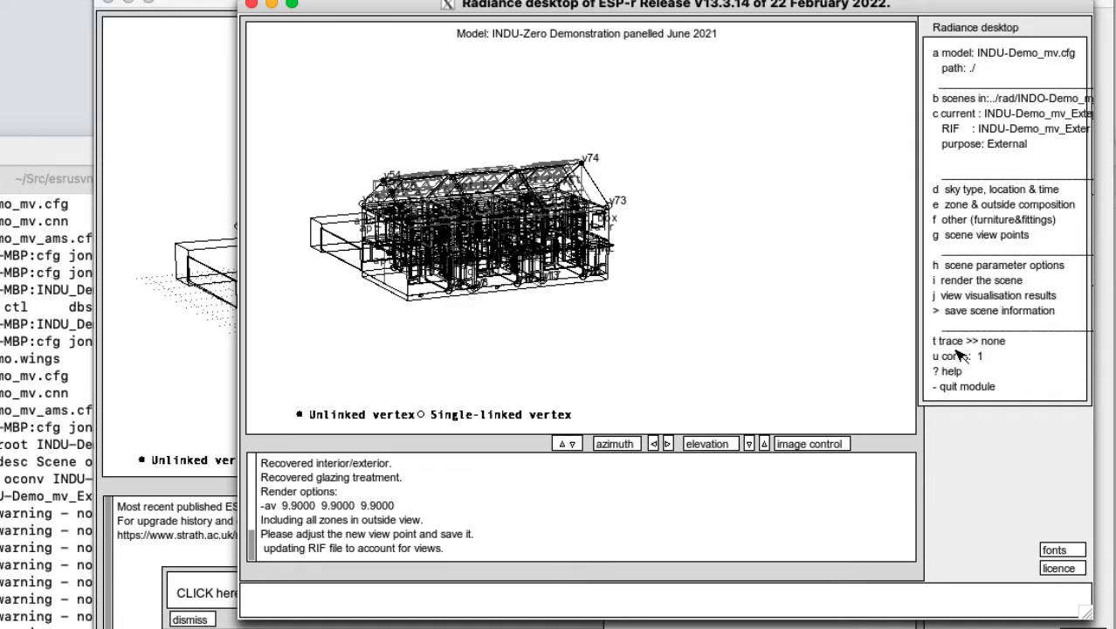
# Set image resolution to 1000 pixels, include penumbras, and save INDU-Demo_mv_Extern.rif
pyautogui.click(975, 266)
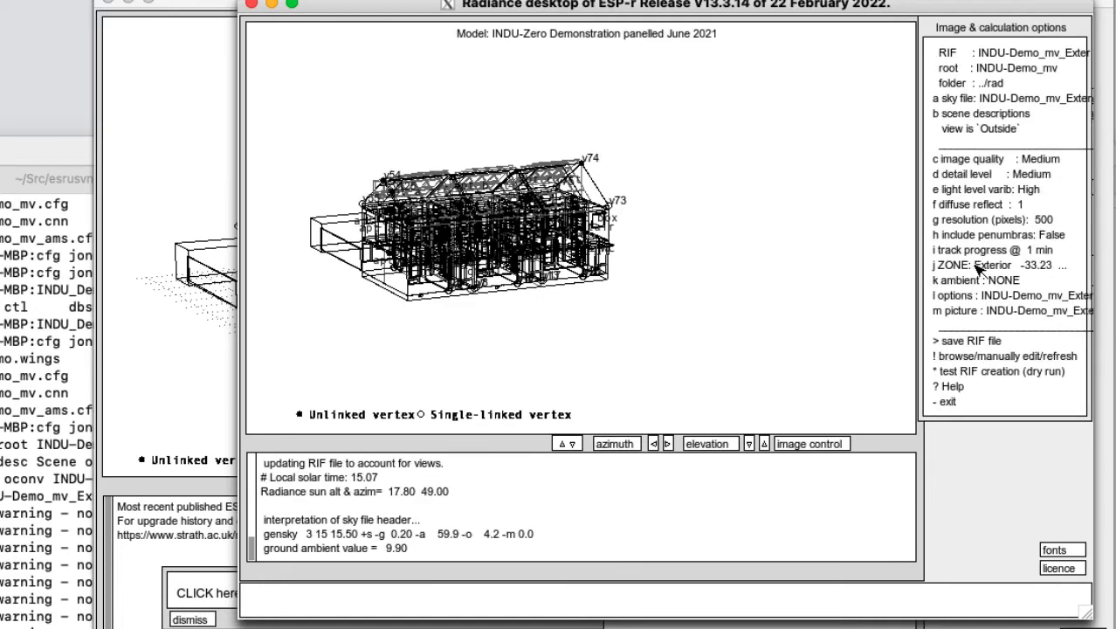
pyautogui.click(978, 219)
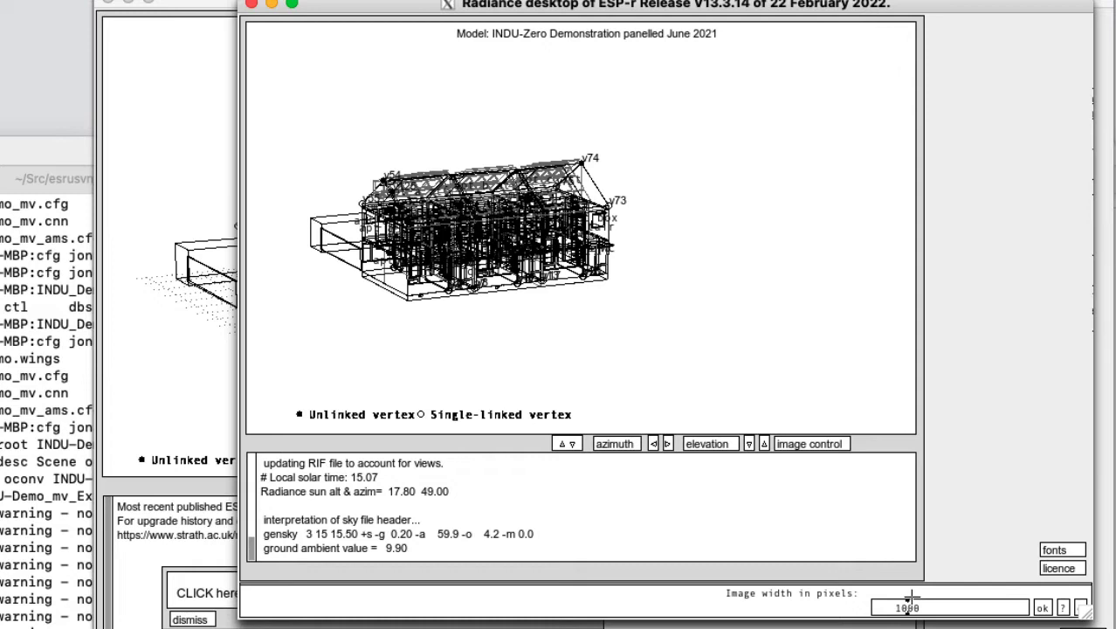
pyautogui.click(1042, 607)
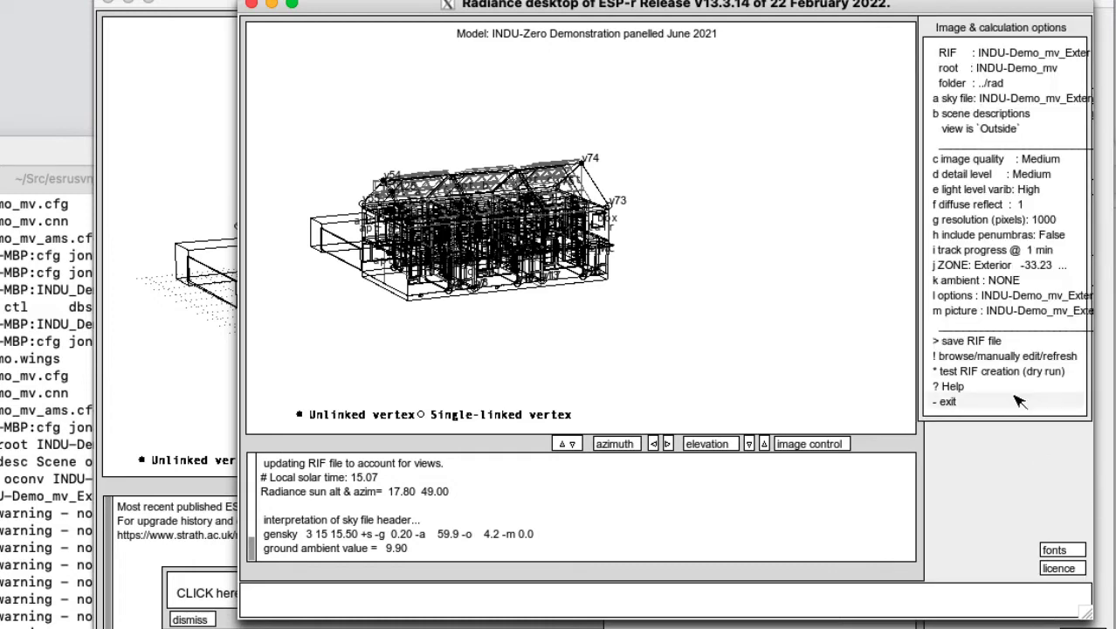
pyautogui.click(966, 232)
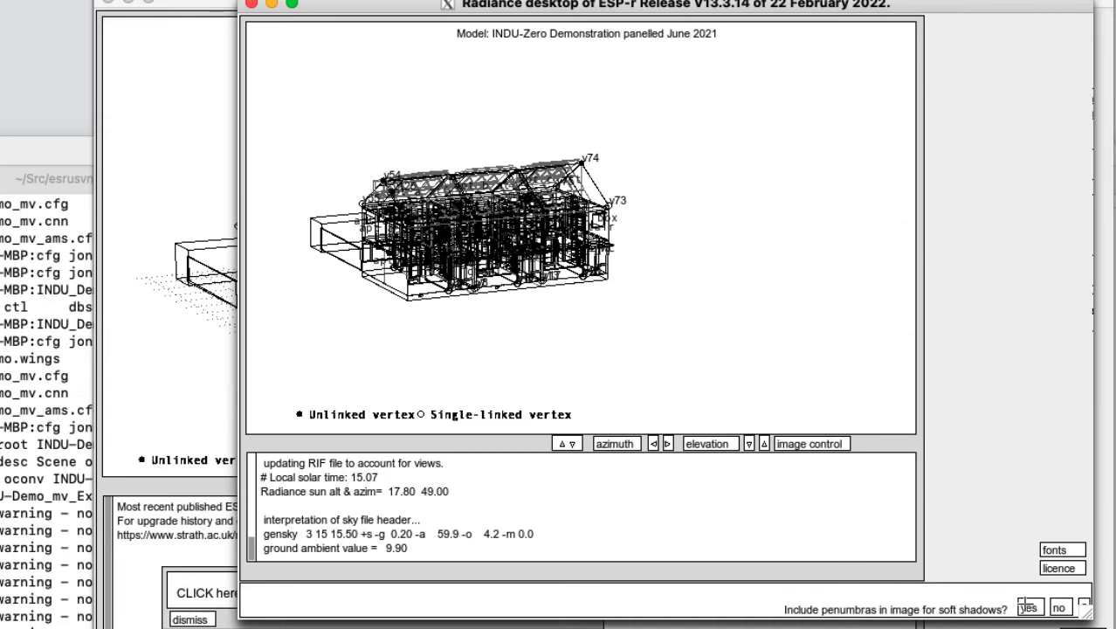
pyautogui.click(1026, 607)
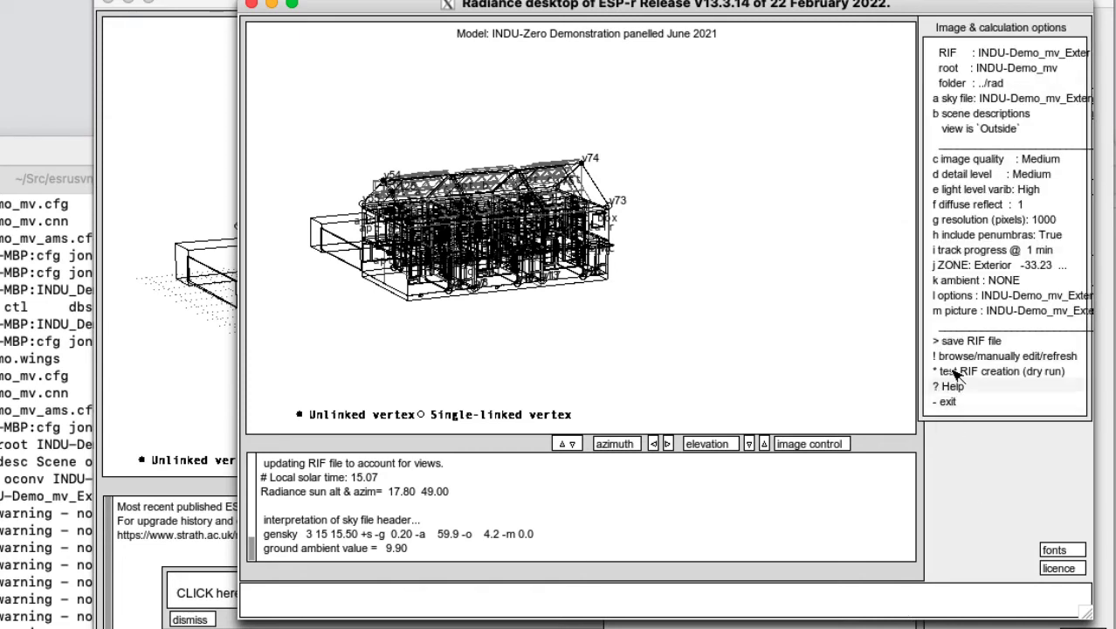
pyautogui.click(956, 340)
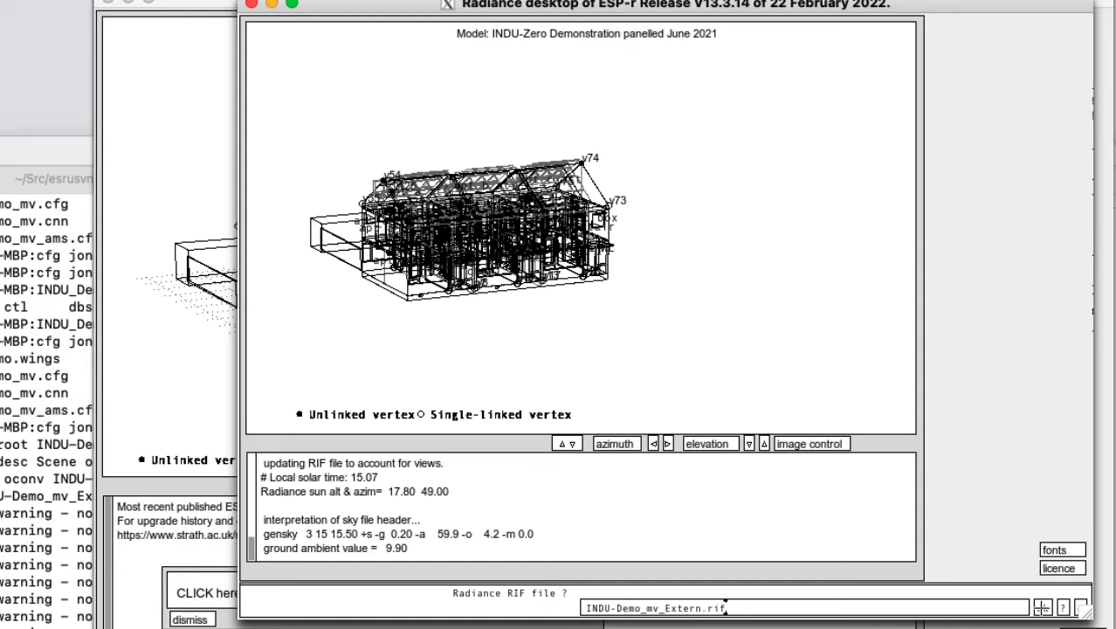
pyautogui.click(1042, 607)
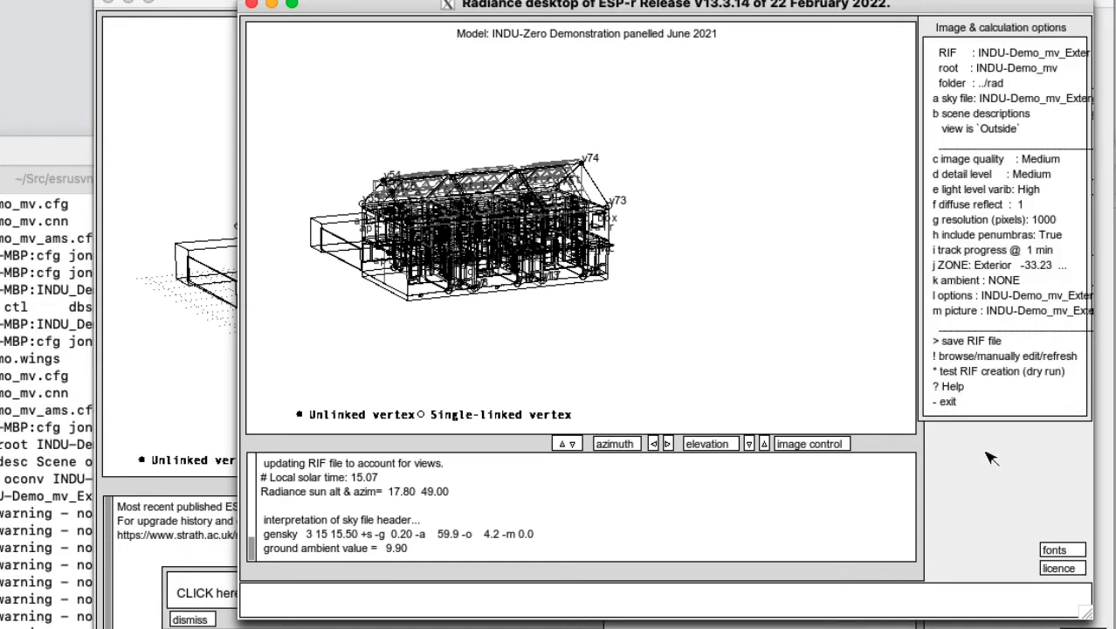
# Render the swf view to screen in standard colour for a single time instance
pyautogui.click(964, 403)
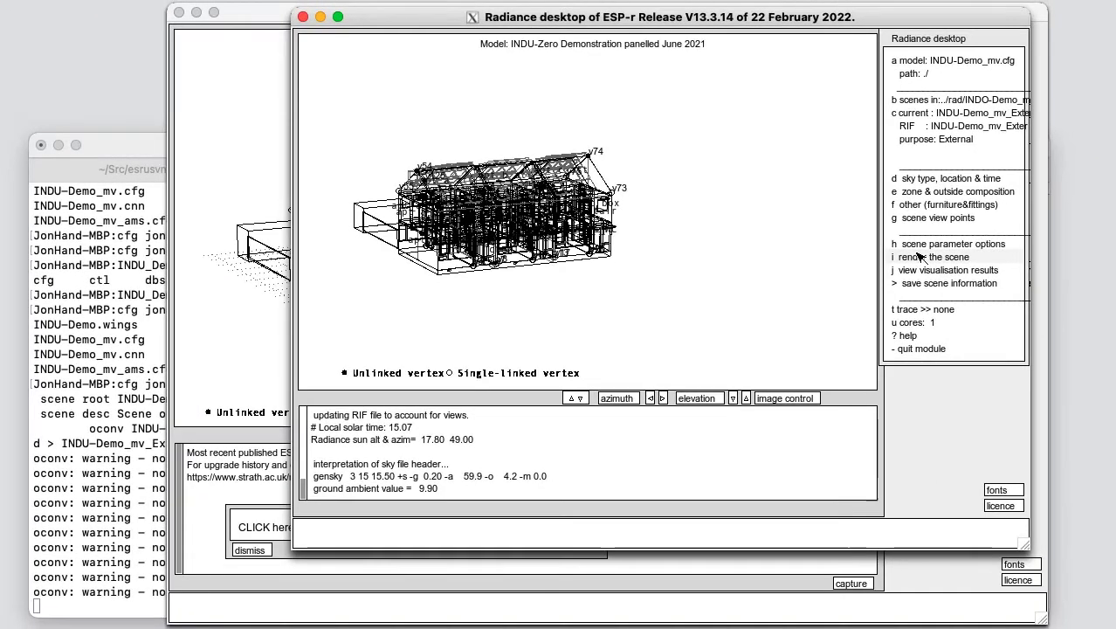
pyautogui.click(961, 276)
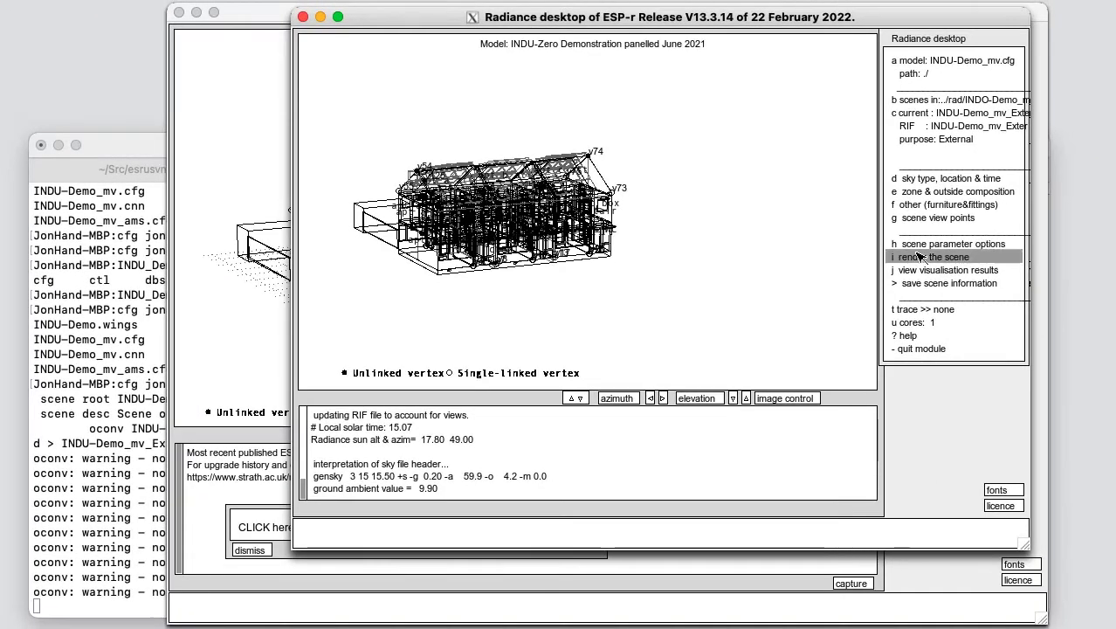
pyautogui.click(916, 61)
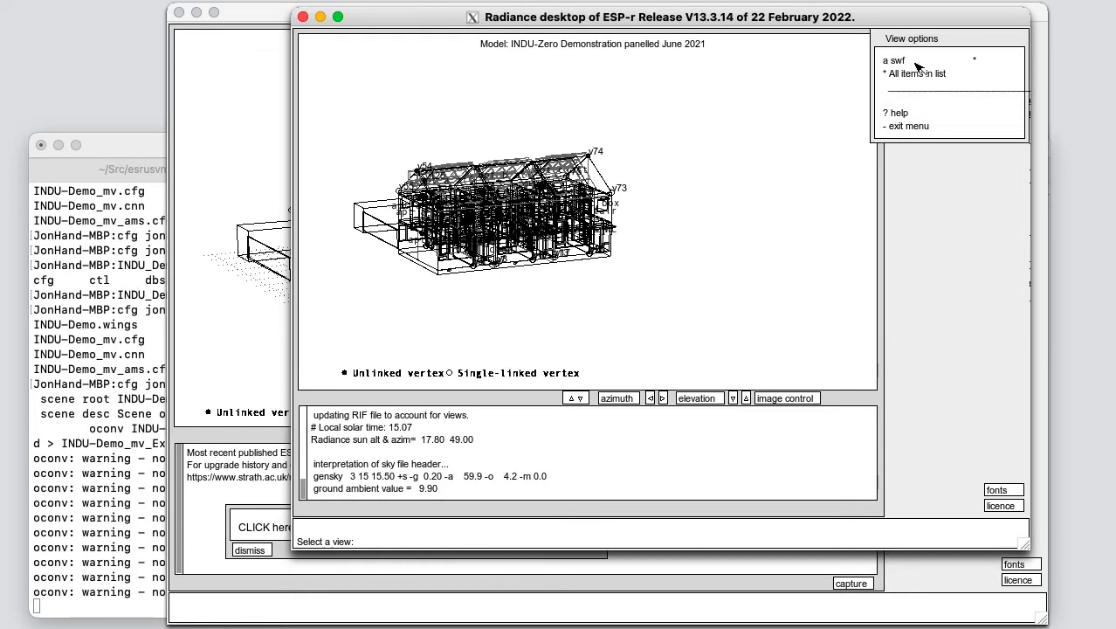
pyautogui.click(917, 126)
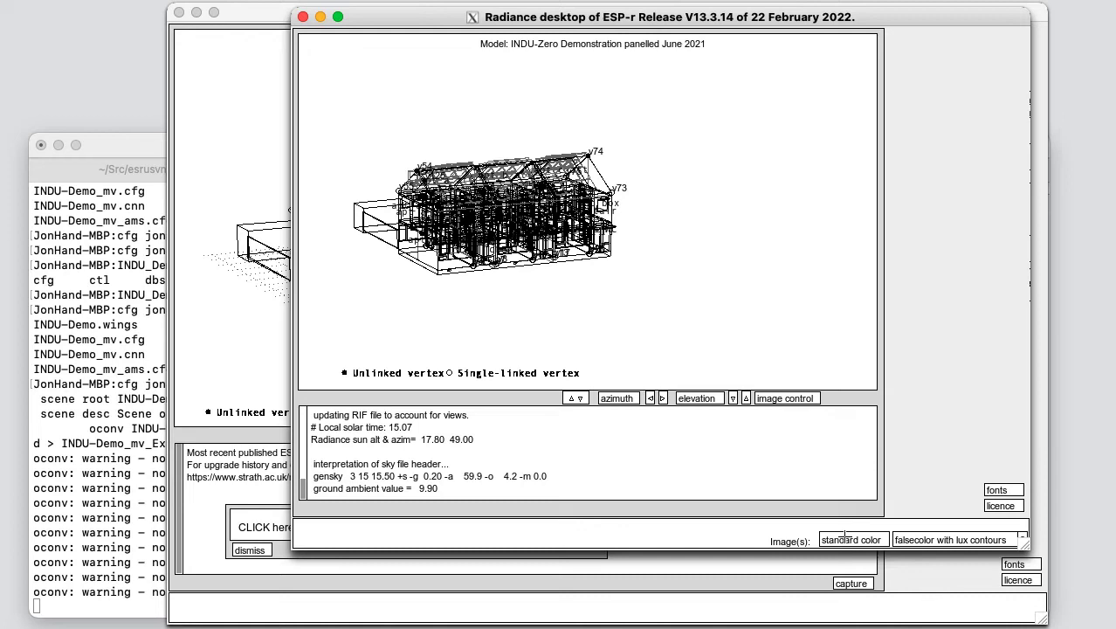
pyautogui.click(844, 536)
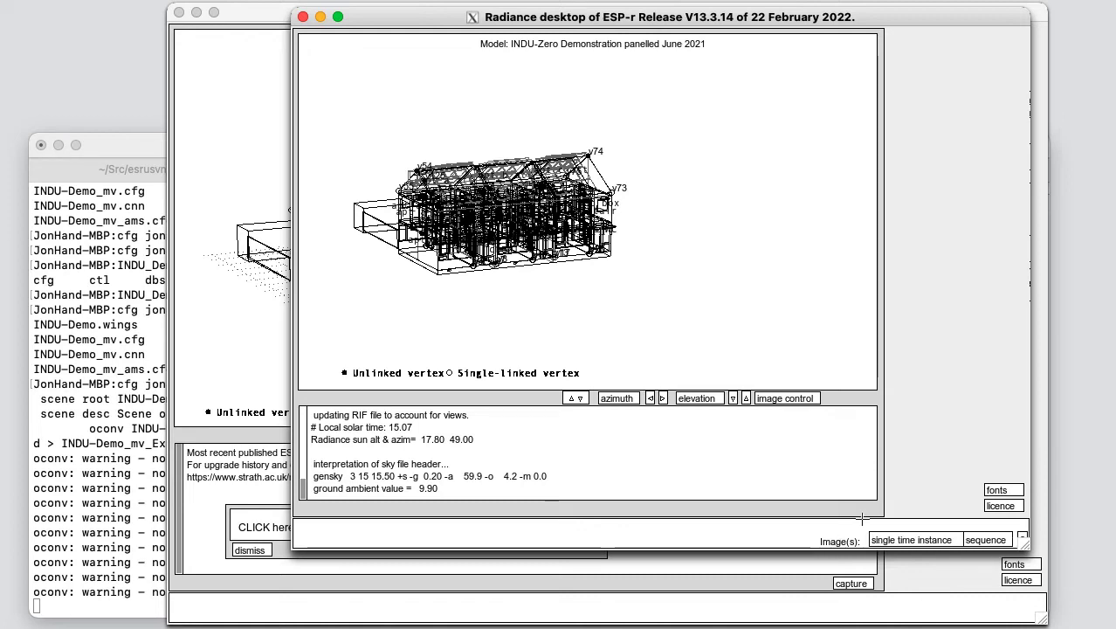
pyautogui.click(915, 535)
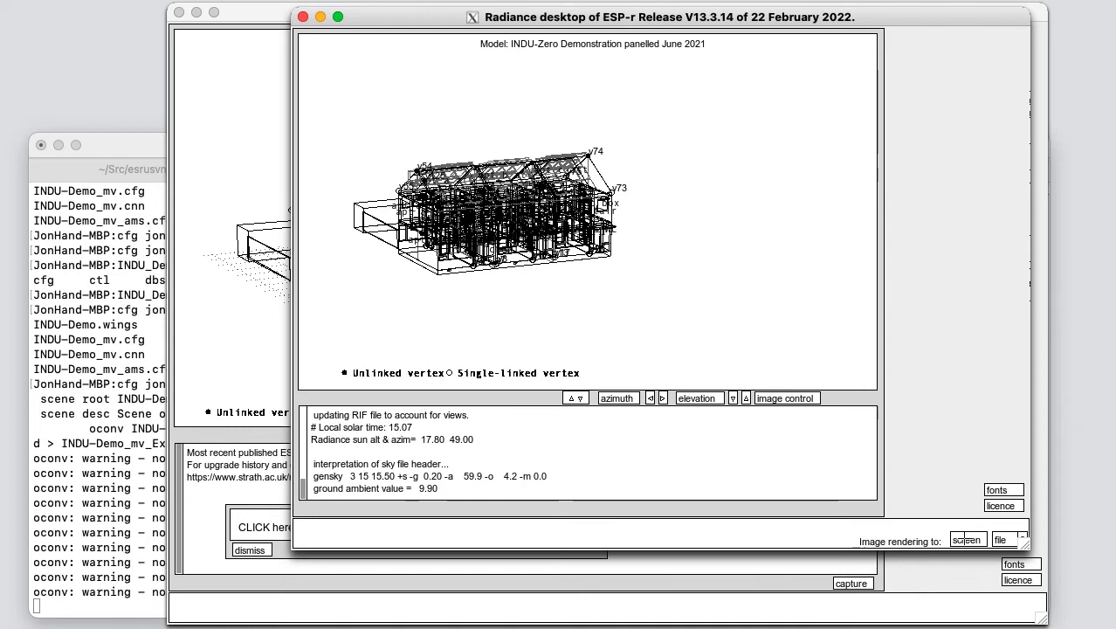
pyautogui.click(966, 539)
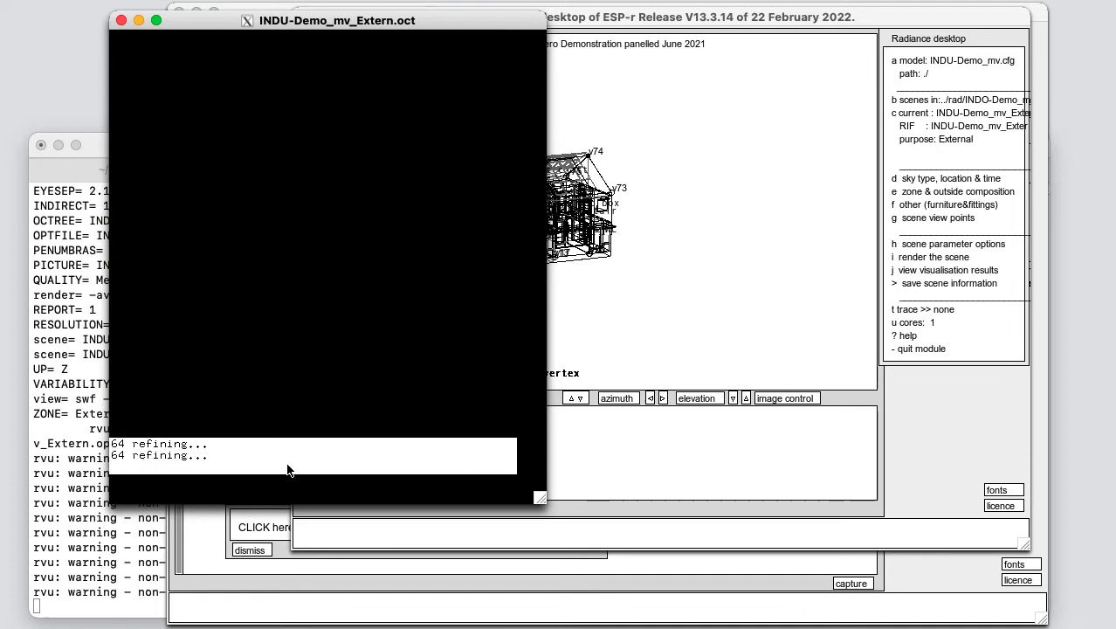
# Zoom the rvu preview in twice with 'm 2', centring on the building's facade windows
pyautogui.write('m 2')
pyautogui.press('Return')
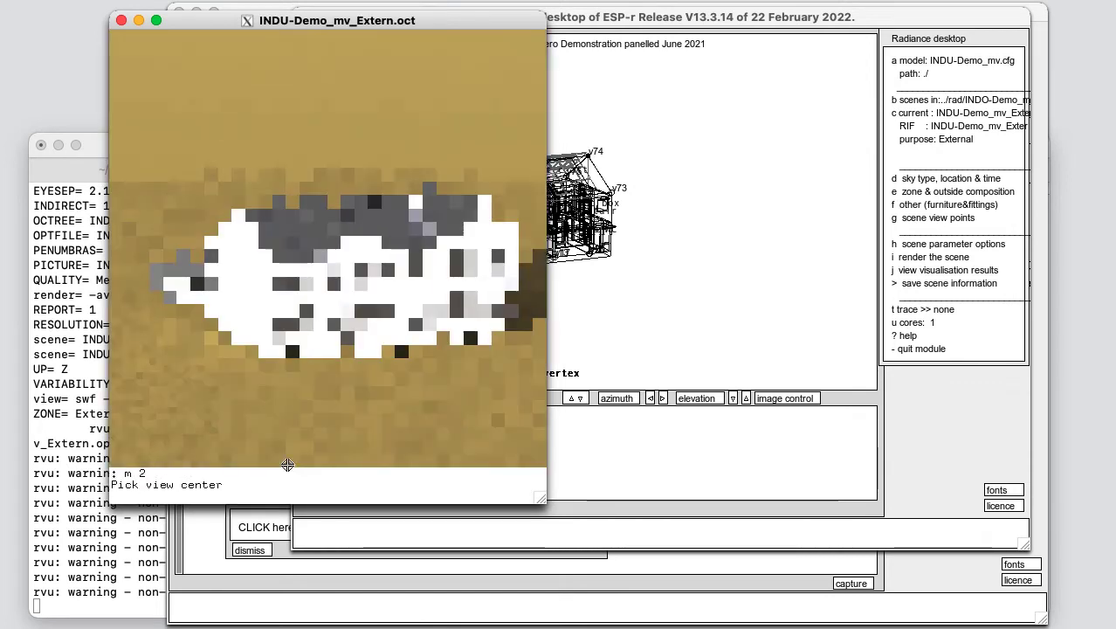
pyautogui.click(320, 297)
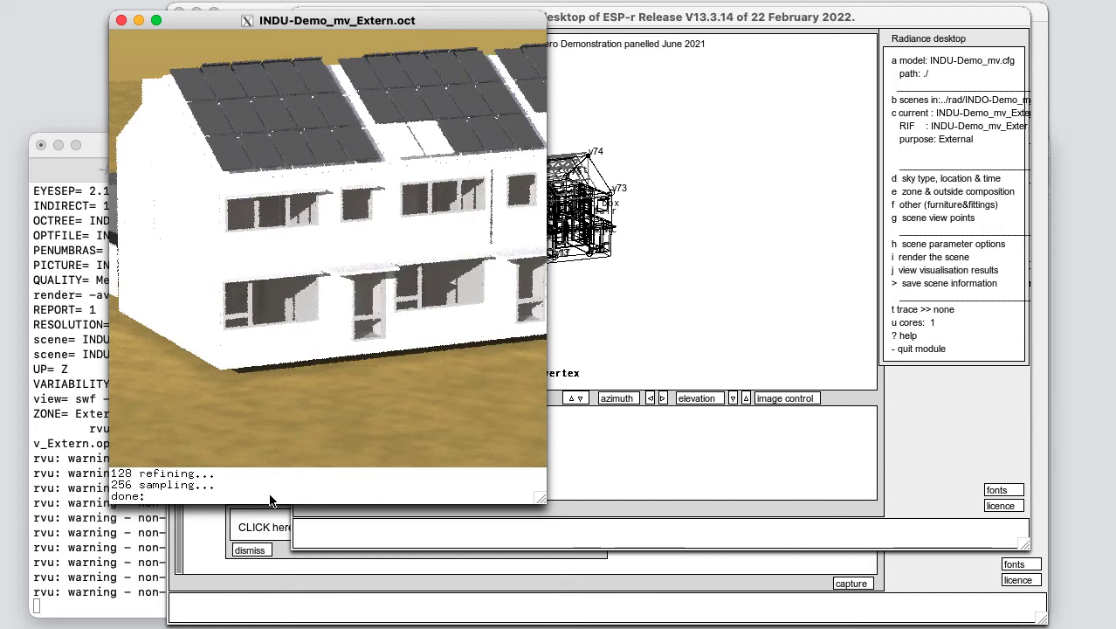
pyautogui.press('Return')
pyautogui.click(290, 266)
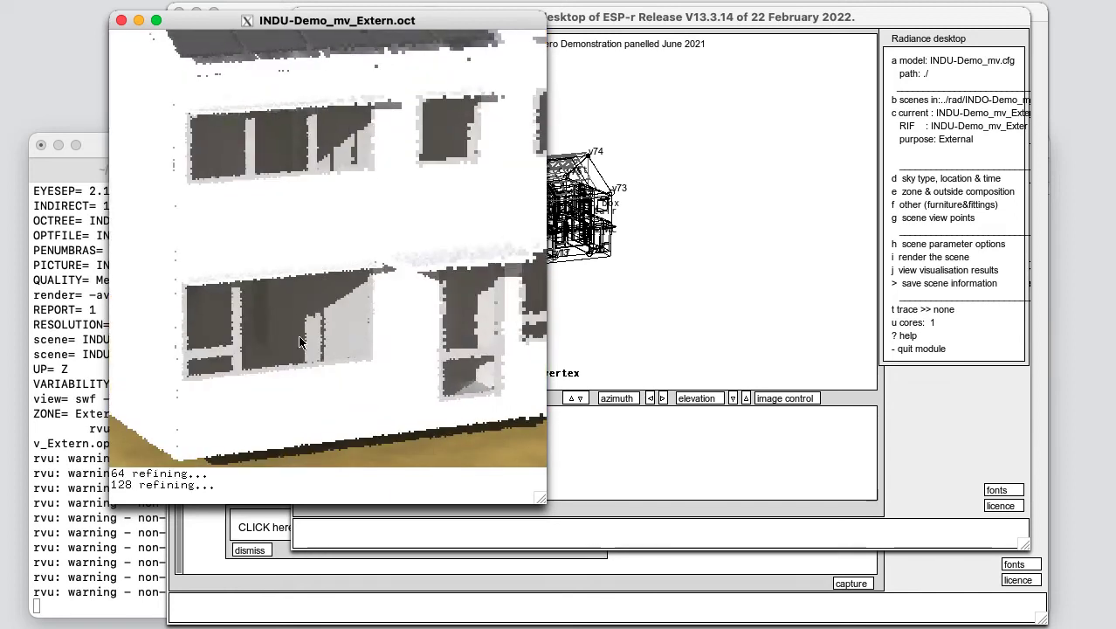
# Brighten the exposure with 'e', save the view as swf_close.vew, and quit rvu
pyautogui.write('e: e')
pyautogui.press('Return')
pyautogui.write('vie')
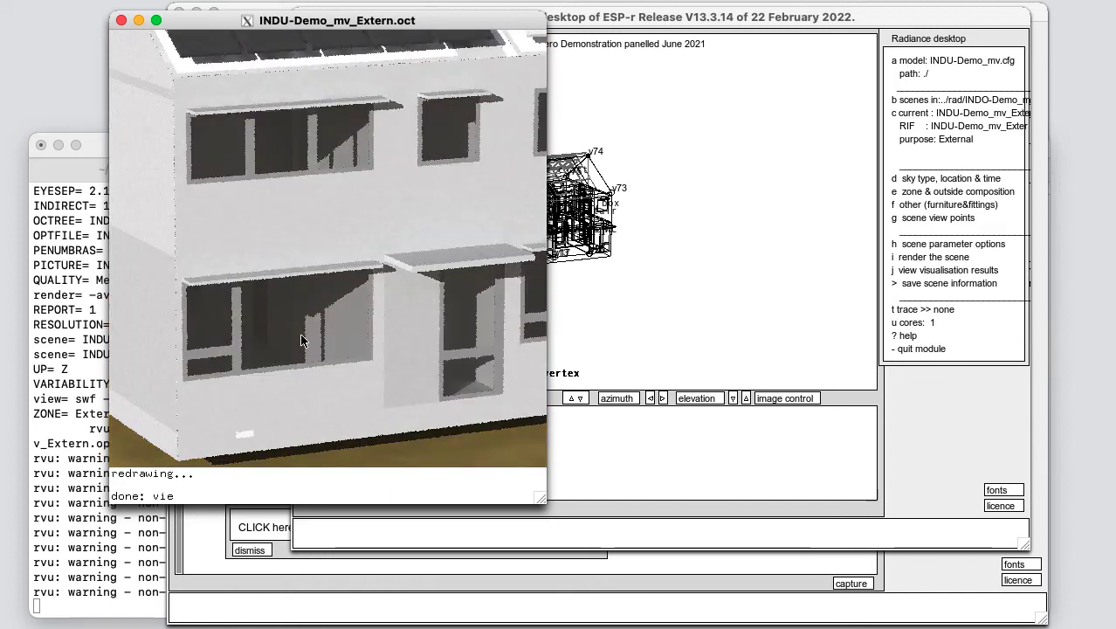
pyautogui.write('w swf_close.vew')
pyautogui.press('Return')
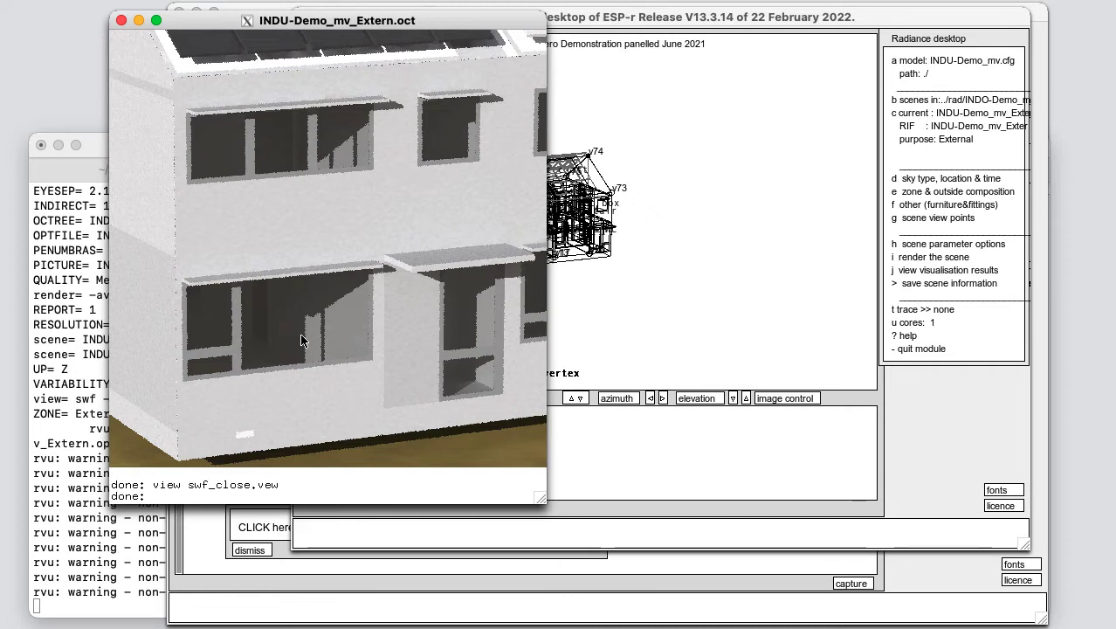
pyautogui.write('q')
# Import swf_close.vew as a viewpoint named swf_close and save the viewpoint information
pyautogui.click(934, 219)
pyautogui.click(934, 219)
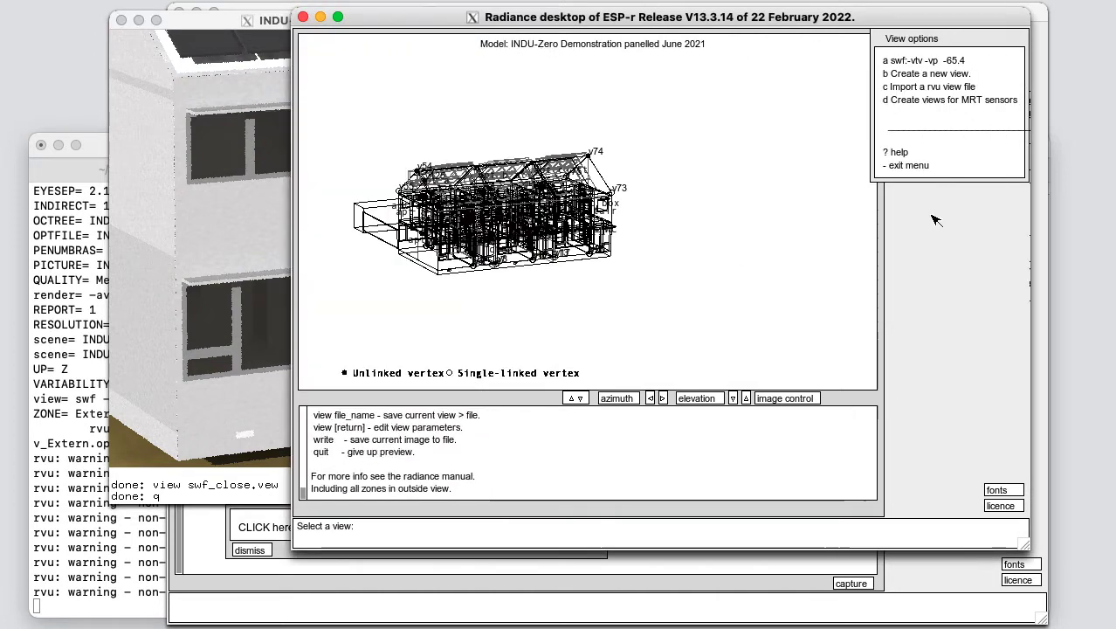
pyautogui.click(943, 86)
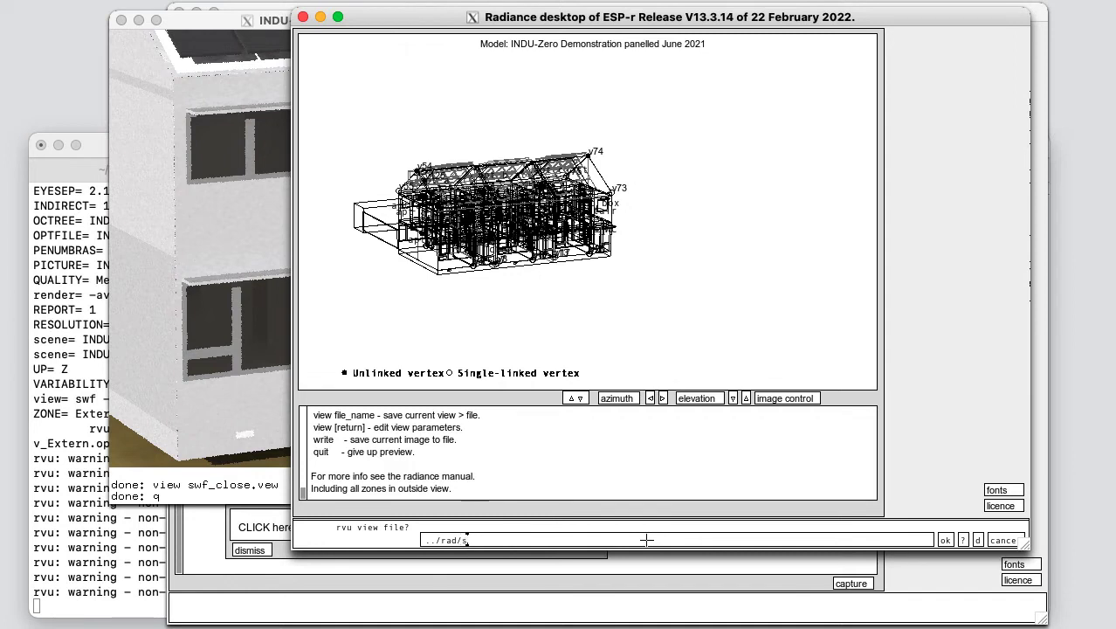
pyautogui.write('swf_close.vew')
pyautogui.press('Return')
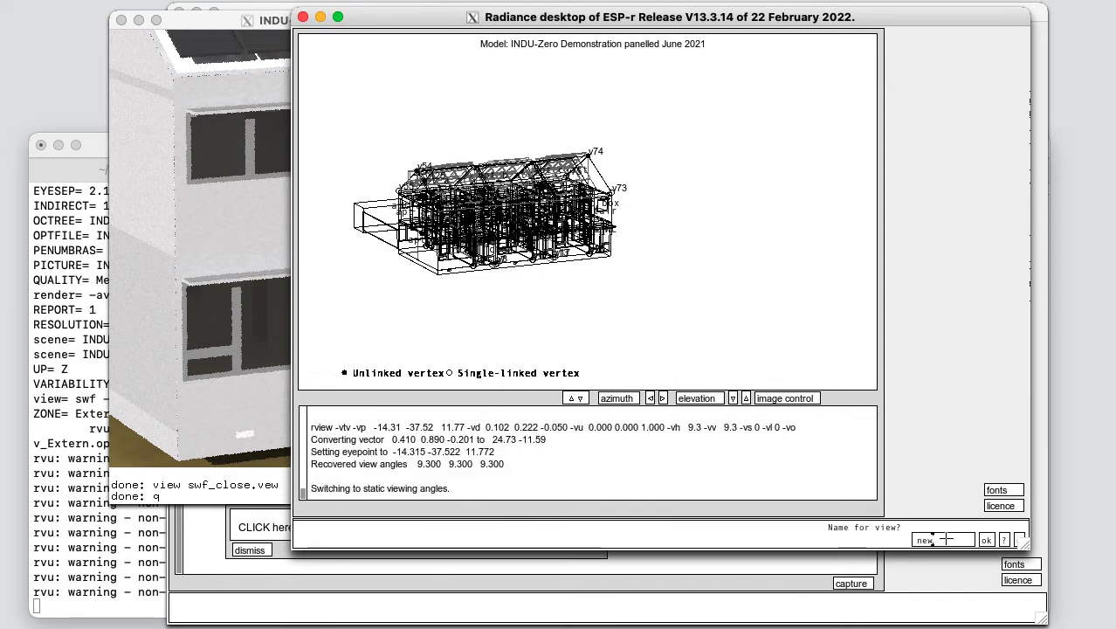
pyautogui.write('swf_close')
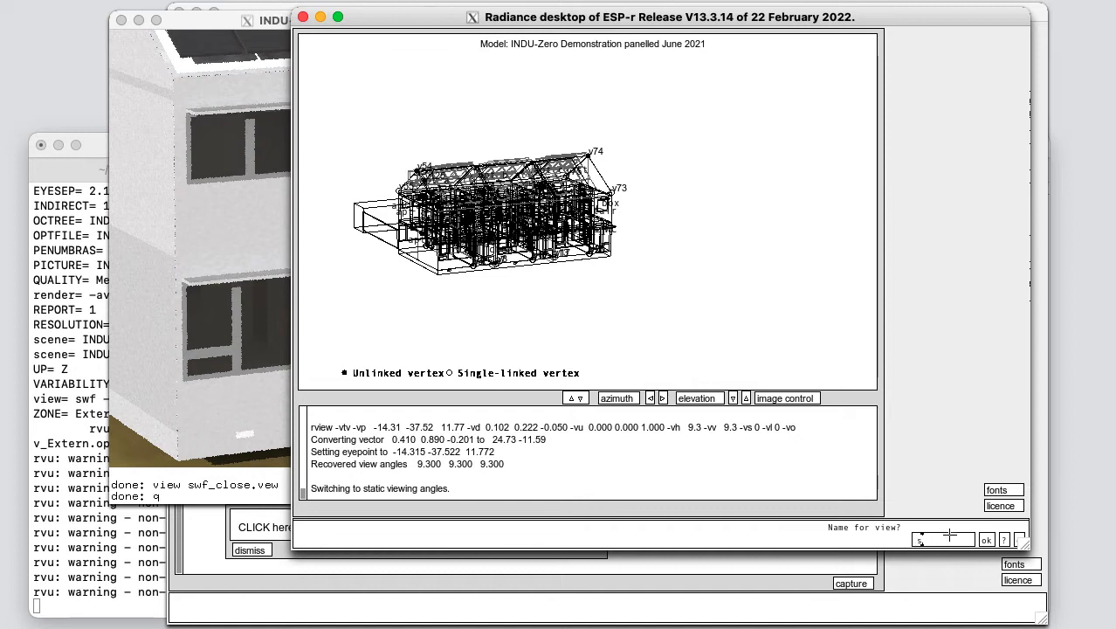
pyautogui.press('Return')
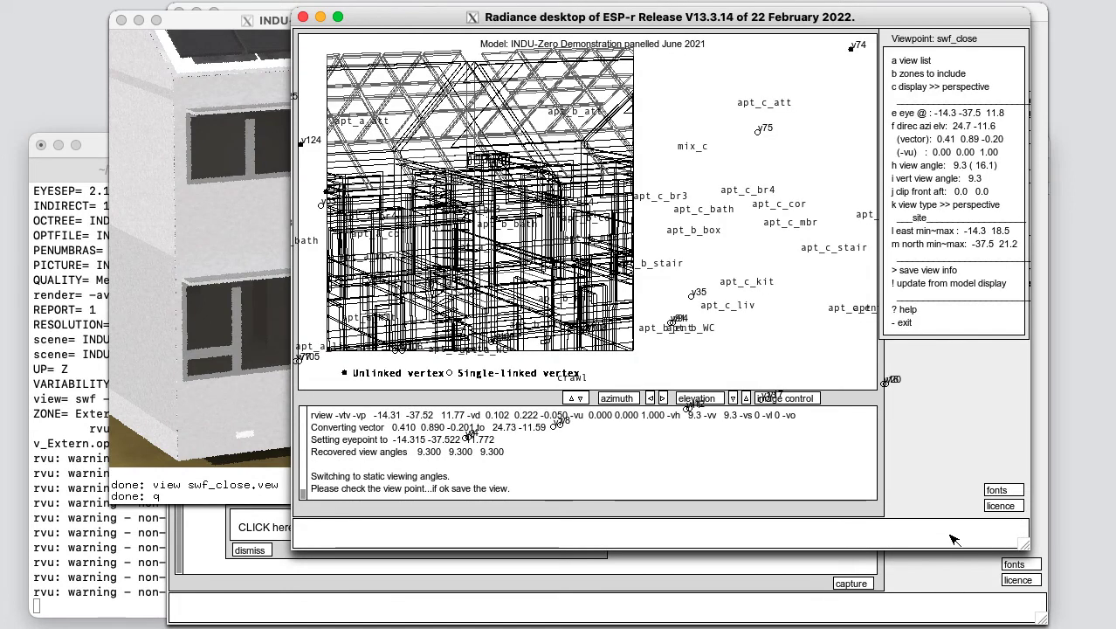
pyautogui.click(927, 270)
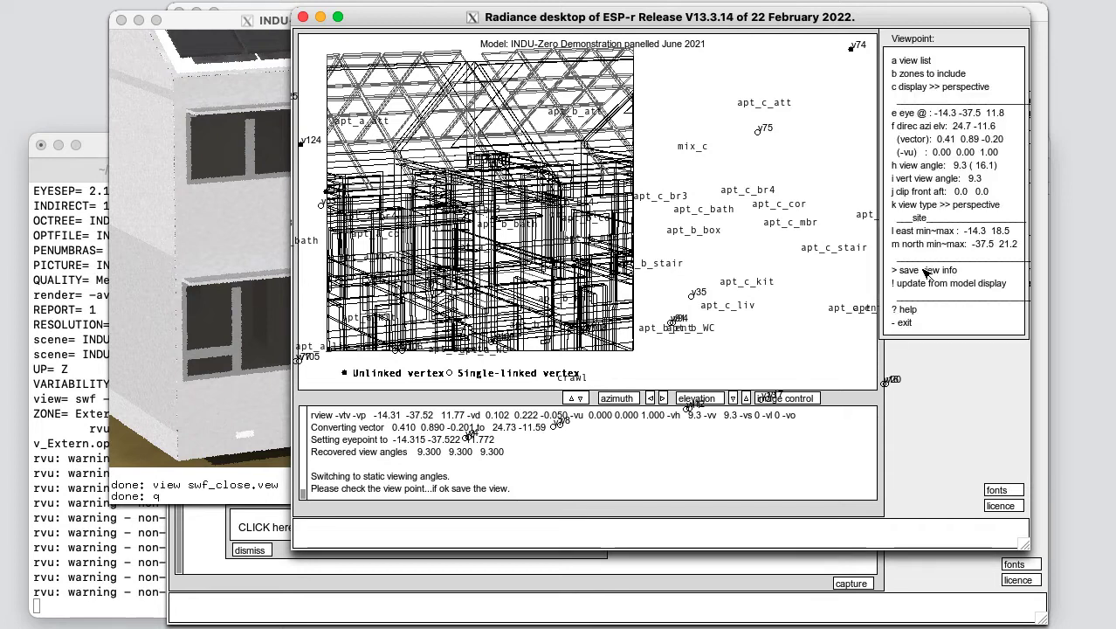
pyautogui.click(923, 323)
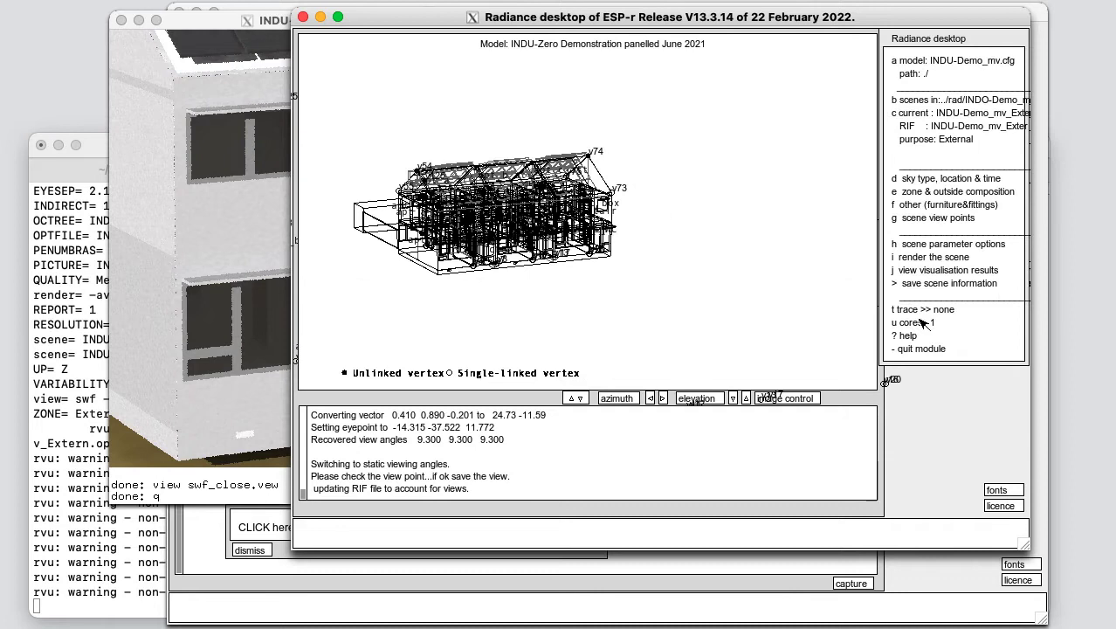
# Close the Radiance module, move the render window right, and dismiss the rendering-finished notice
pyautogui.click(921, 349)
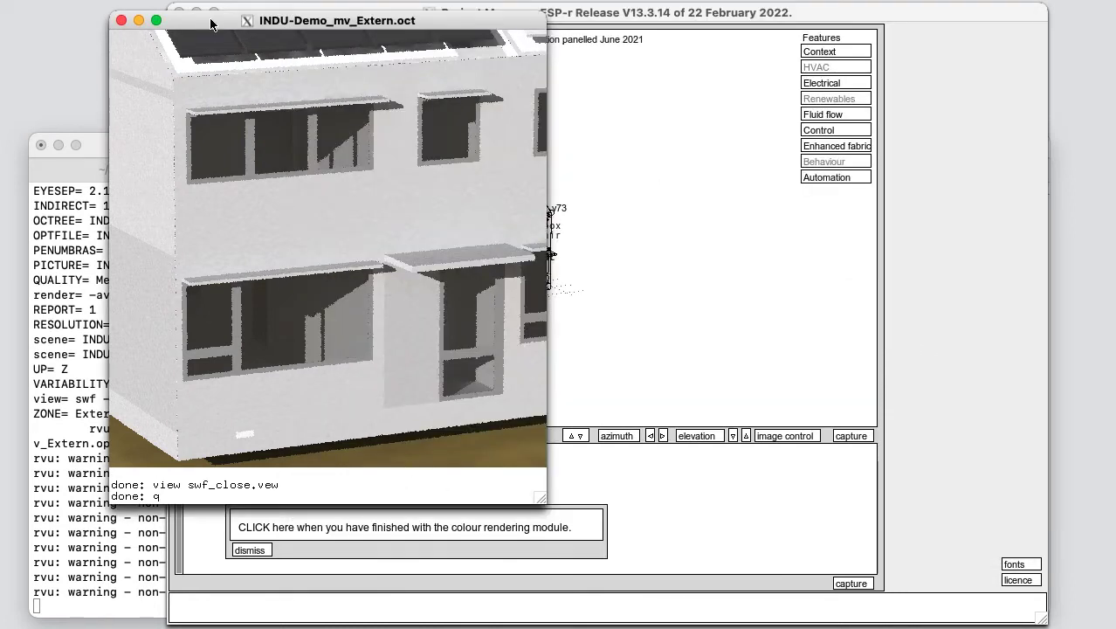
pyautogui.moveTo(211, 23); pyautogui.dragTo(774, 46)
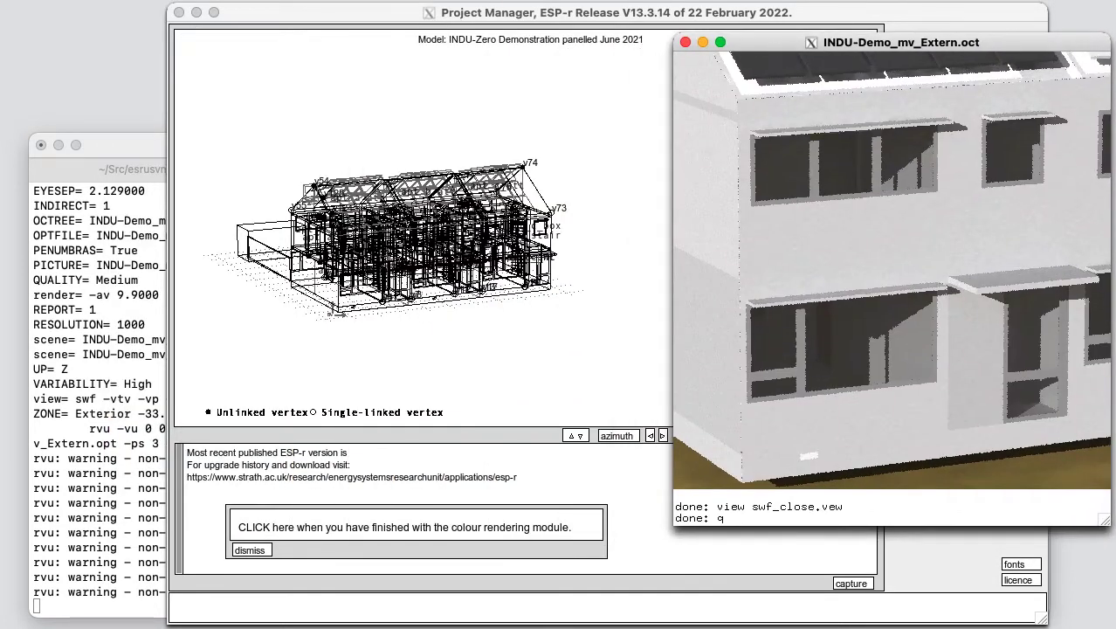
pyautogui.moveTo(291, 15); pyautogui.dragTo(231, 10)
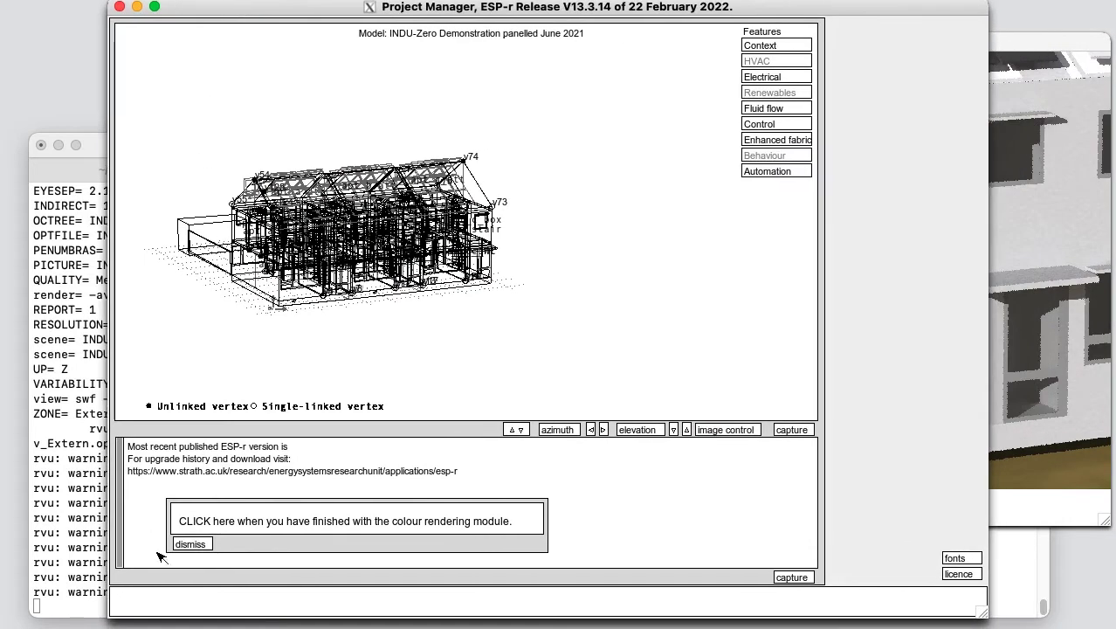
pyautogui.click(190, 543)
# Export the model as a Wavefront OBJ file named ./INDU-Demo_mv.obj
pyautogui.click(856, 443)
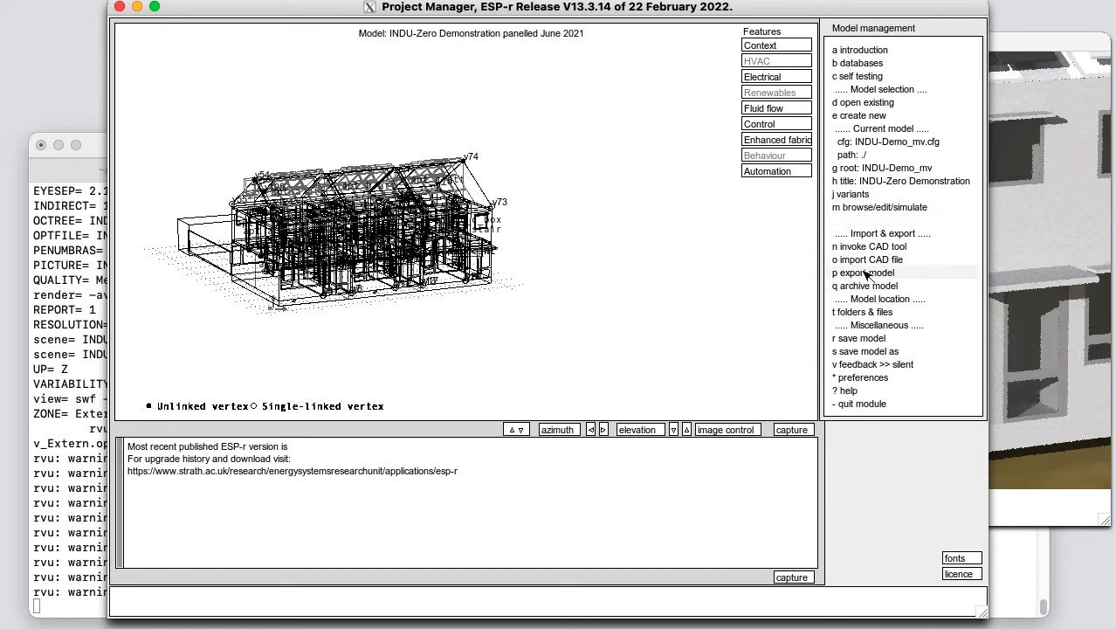
pyautogui.click(863, 273)
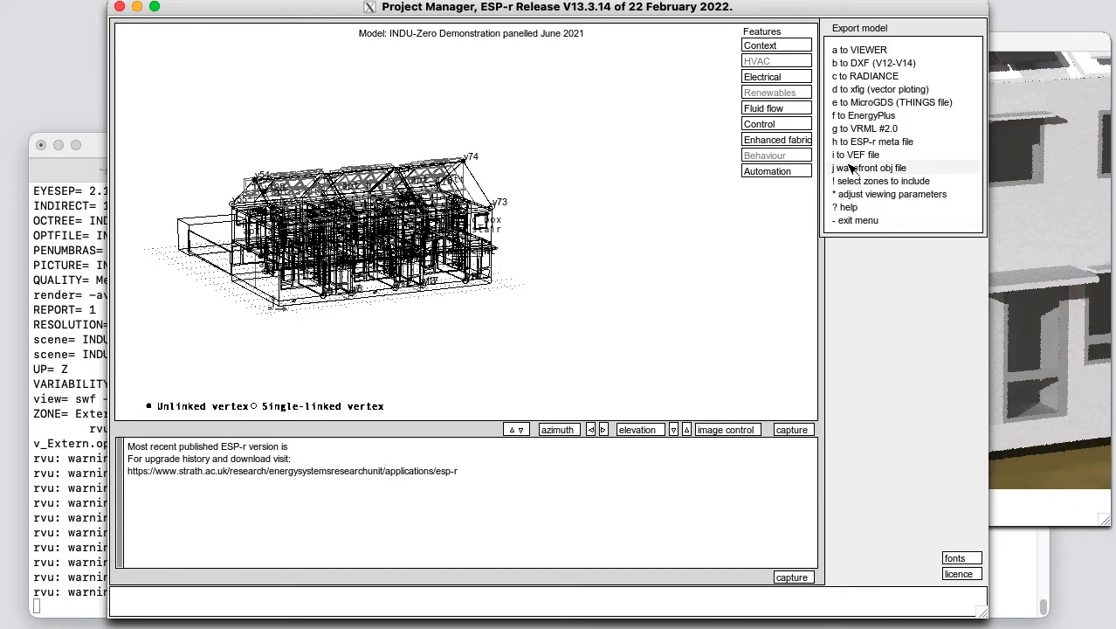
pyautogui.click(851, 168)
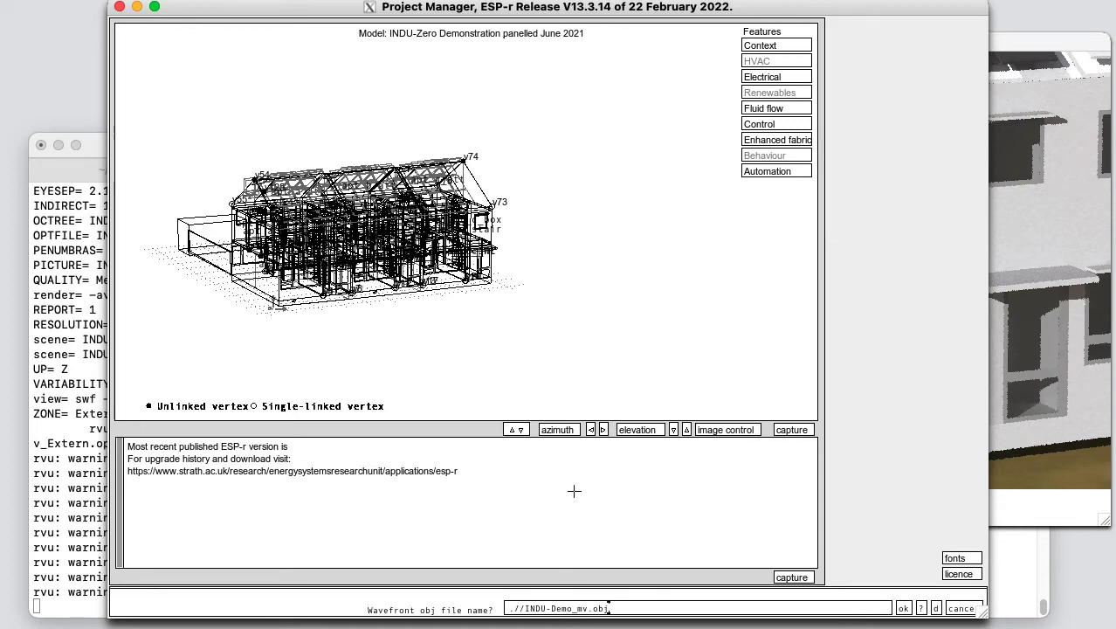
pyautogui.click(904, 608)
# Keep the default material file, no separate layers, include glazing and comments, no millimetres
pyautogui.press('Return')
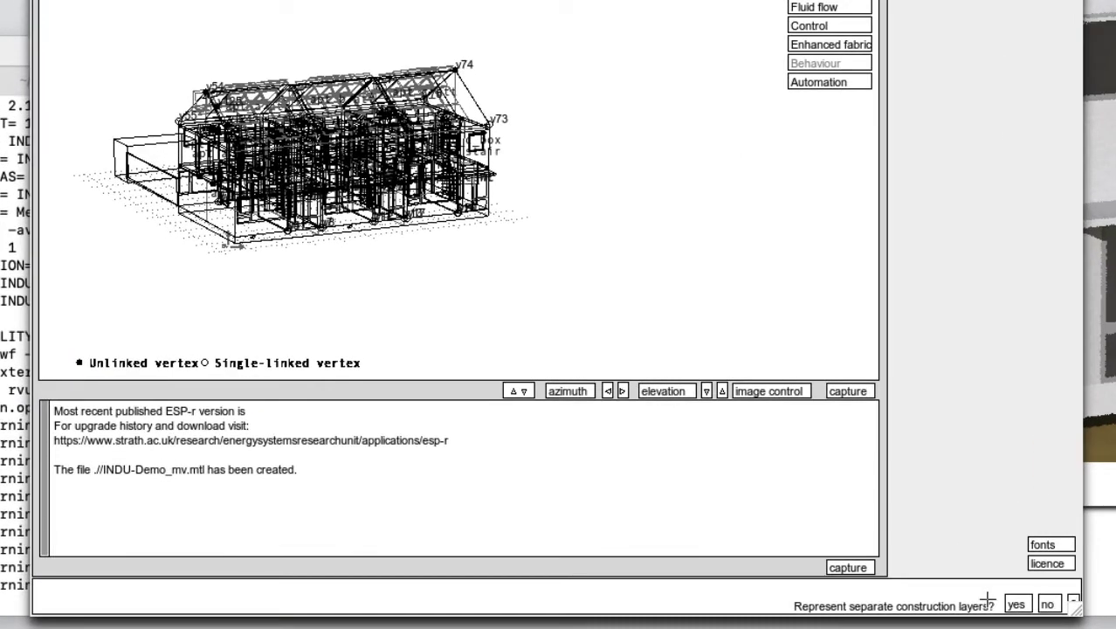
pyautogui.click(1050, 601)
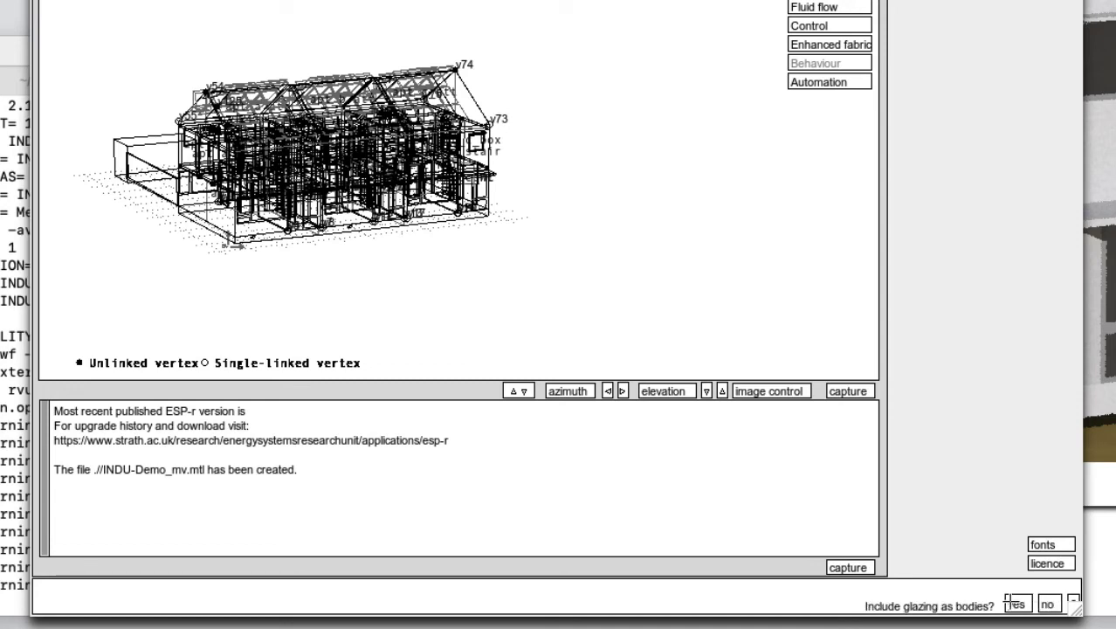
pyautogui.click(1013, 603)
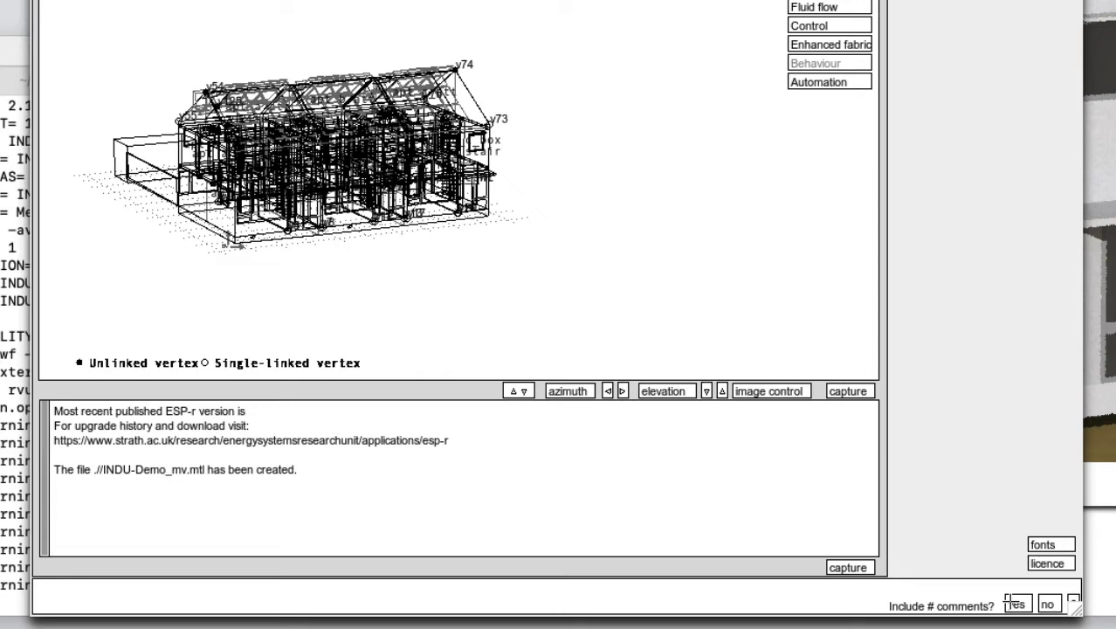
pyautogui.click(1013, 603)
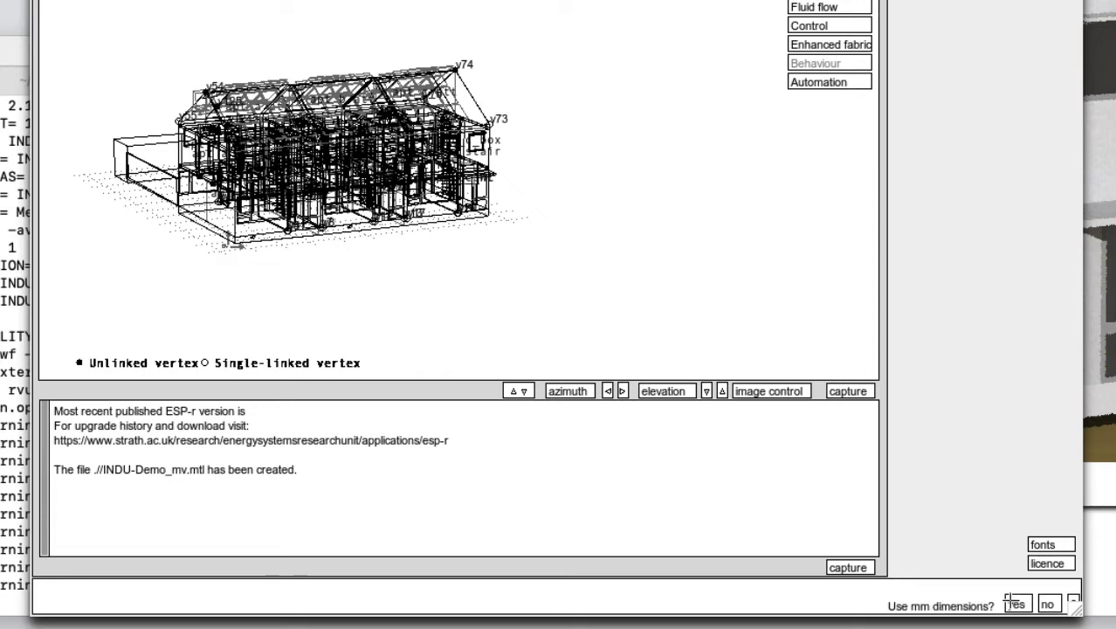
pyautogui.click(1049, 603)
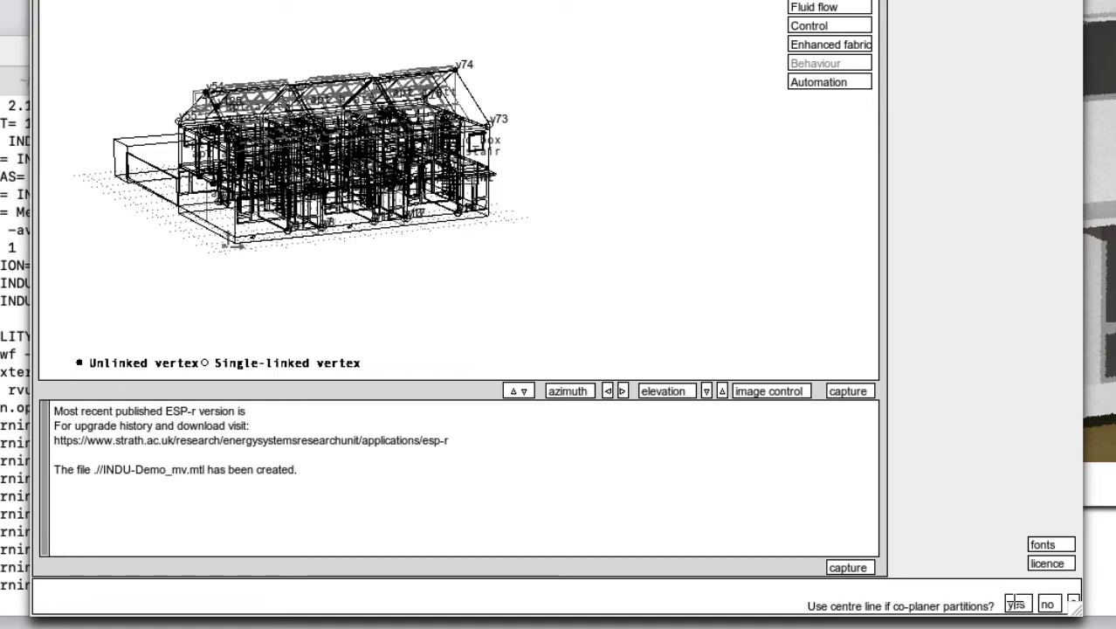
# Use centre lines for partitions only, skip face confirmation, and include all zones
pyautogui.click(1015, 604)
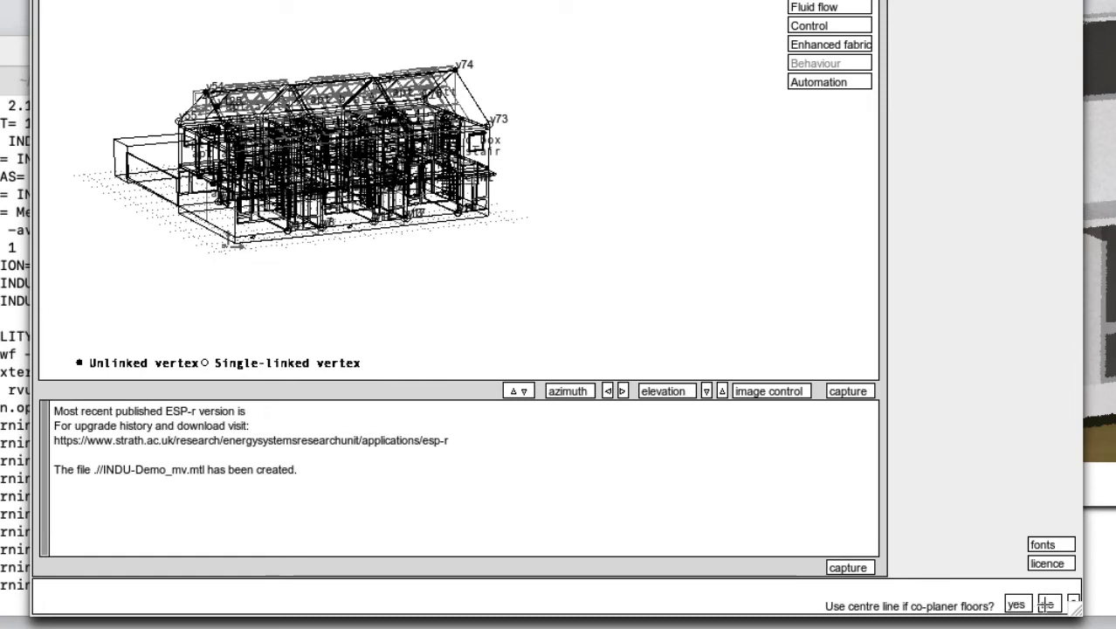
pyautogui.click(1045, 604)
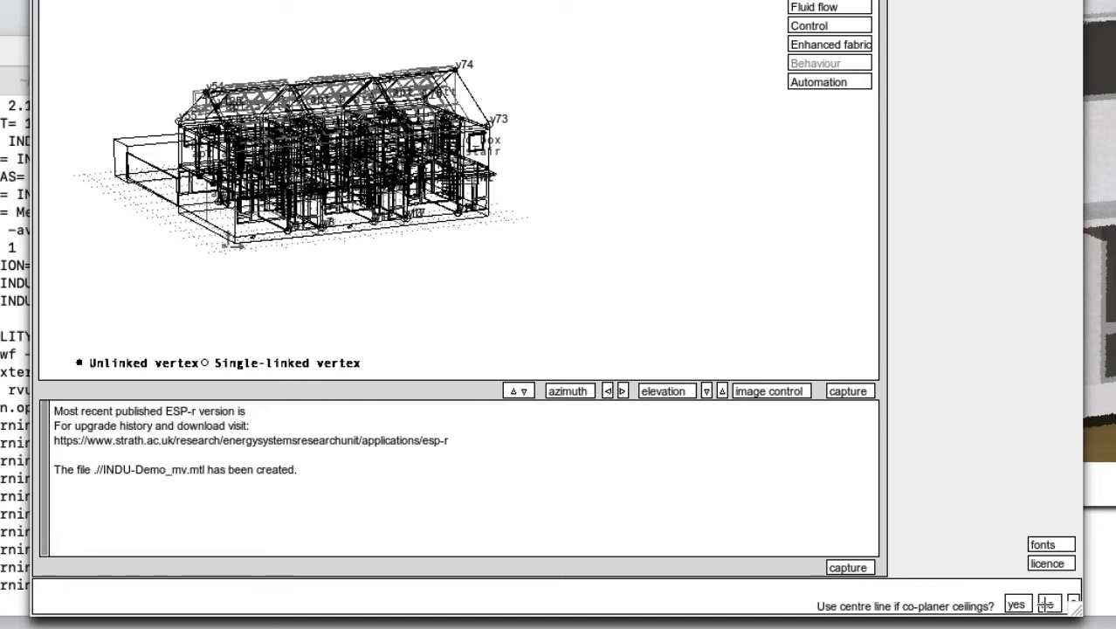
pyautogui.click(1046, 604)
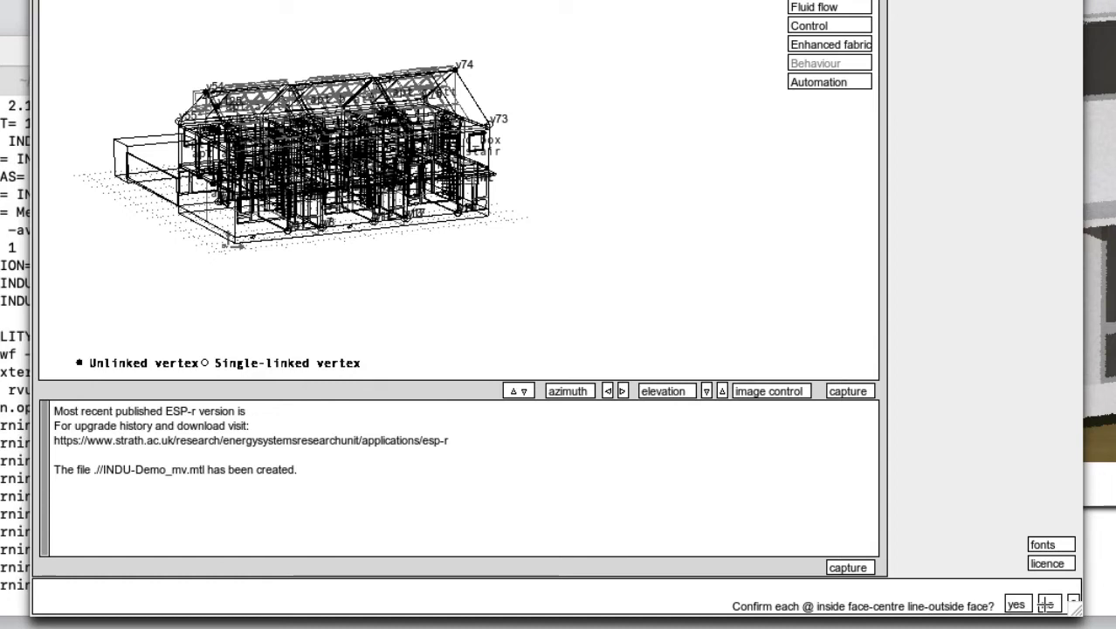
pyautogui.click(1046, 604)
pyautogui.click(978, 361)
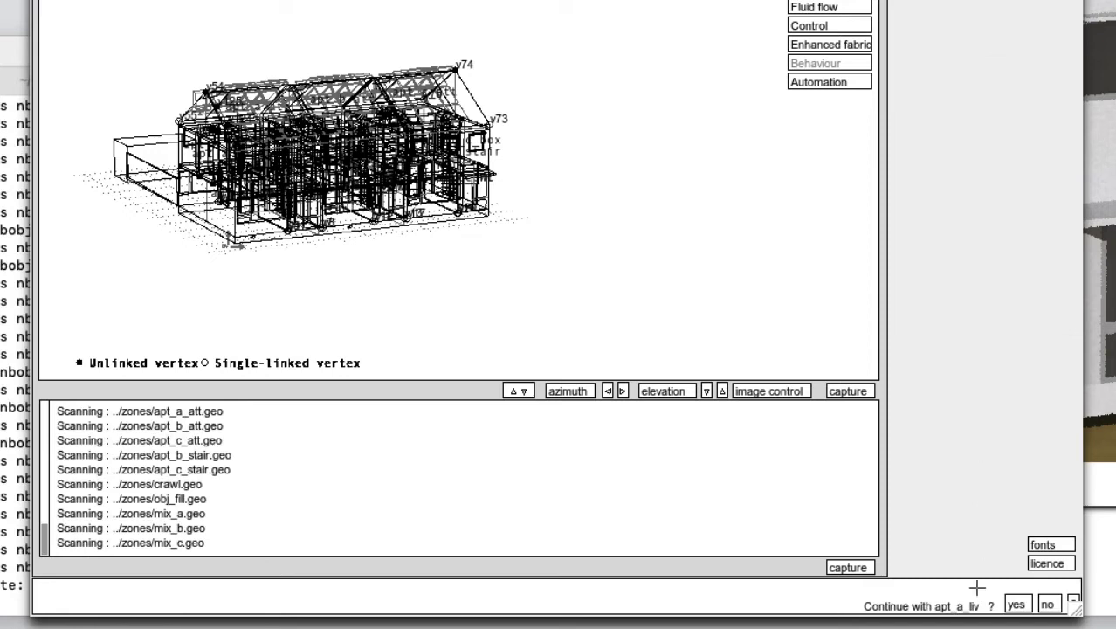
# Export the apt_a zones, aligning floors on their inside faces and stair treads on centre lines
pyautogui.click(1015, 605)
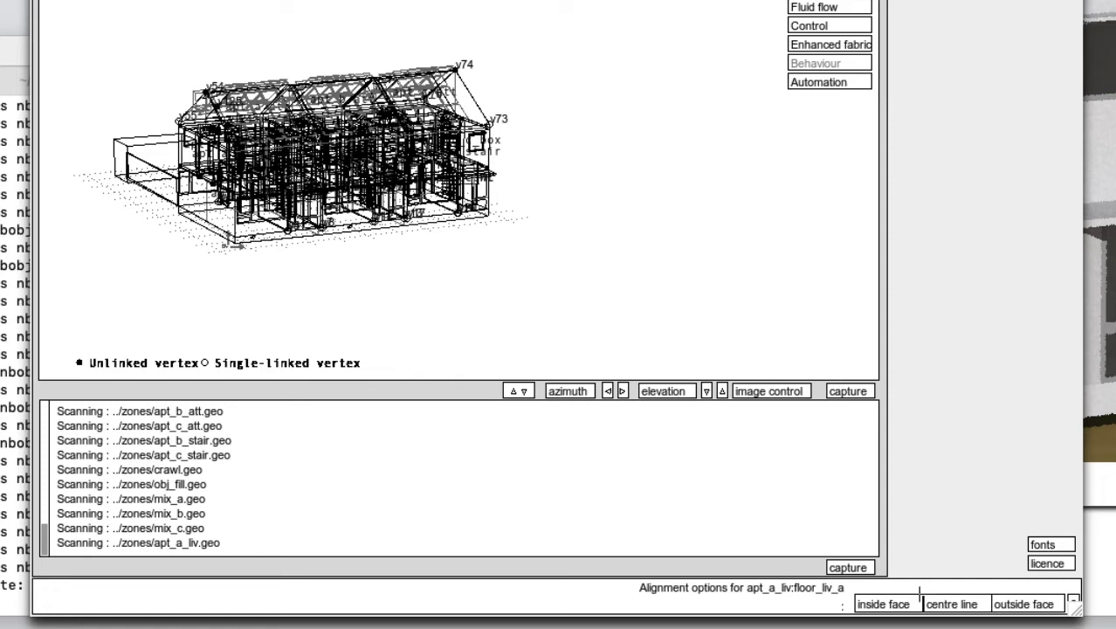
pyautogui.click(898, 604)
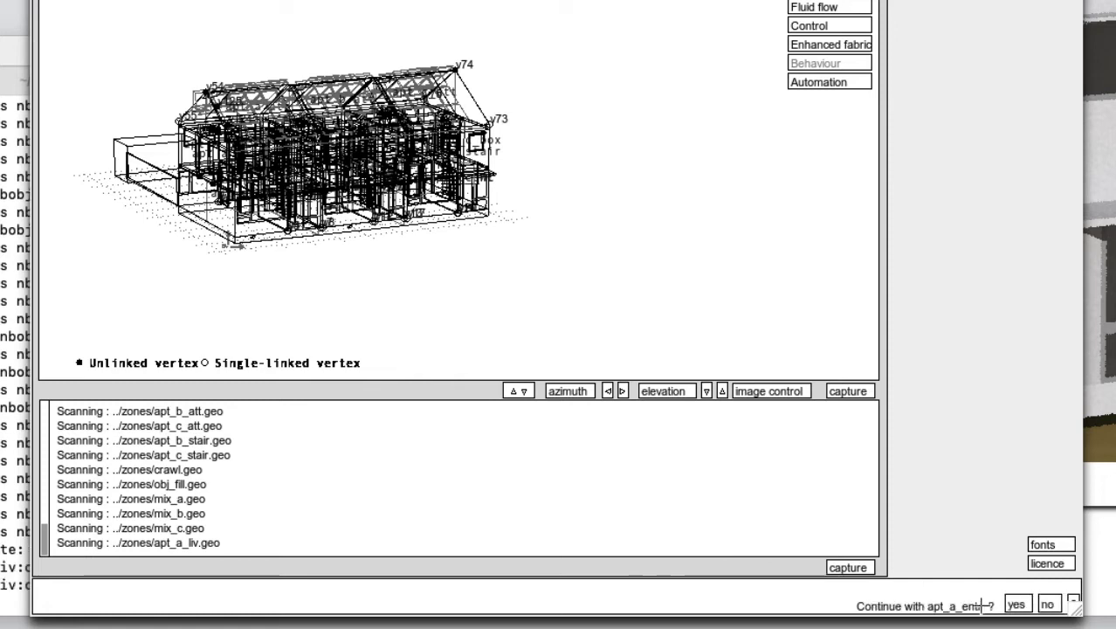
pyautogui.click(1015, 604)
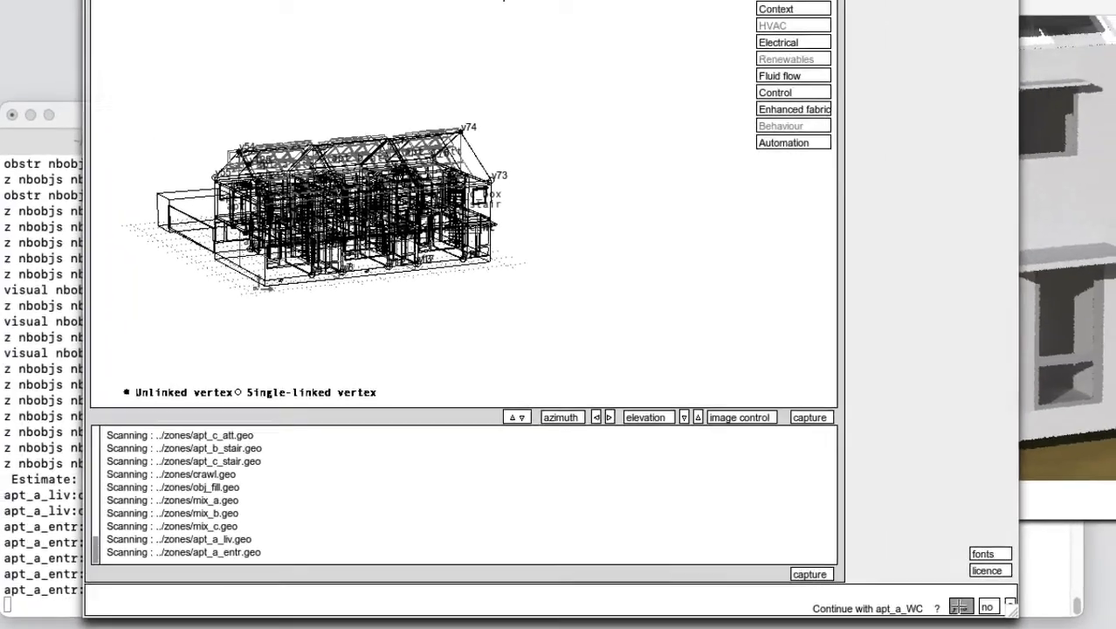
pyautogui.click(959, 606)
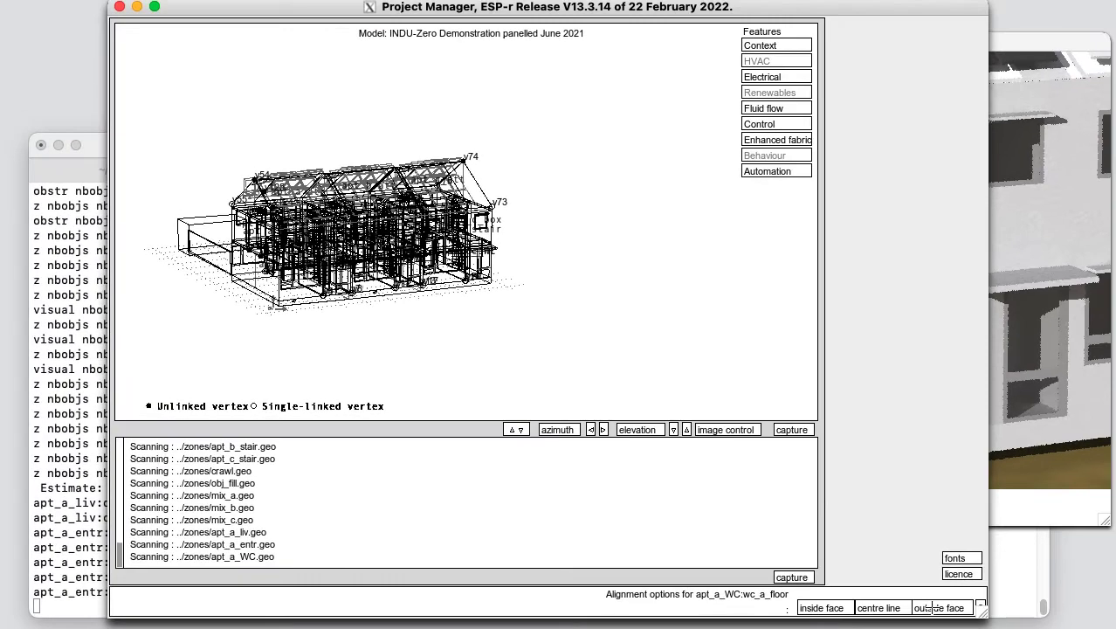
pyautogui.click(808, 603)
pyautogui.click(930, 604)
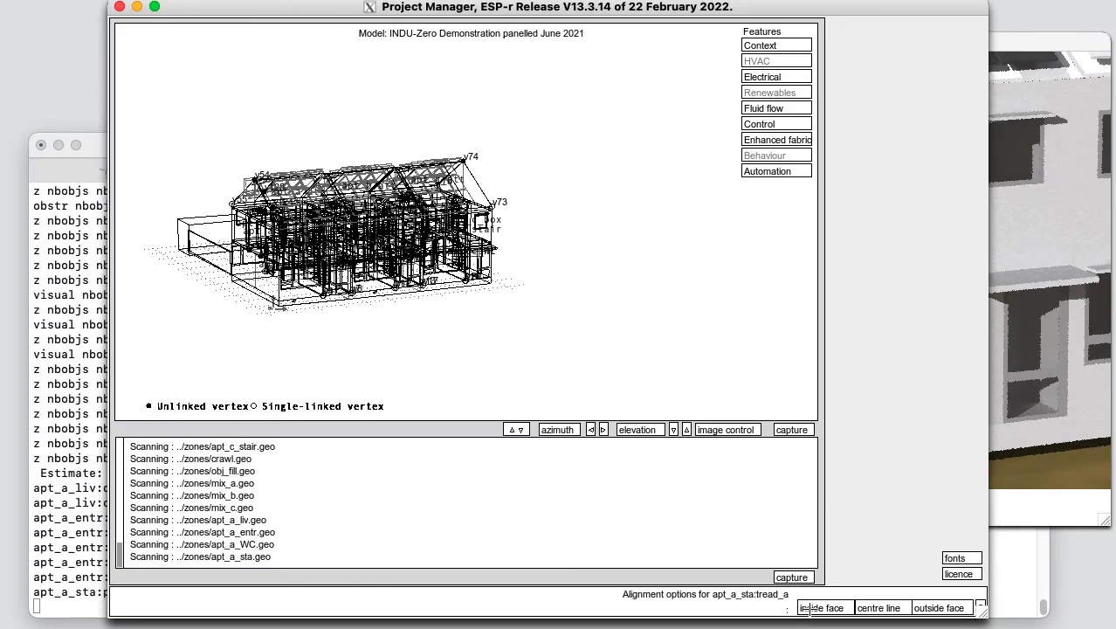
pyautogui.click(874, 607)
pyautogui.click(873, 607)
pyautogui.click(873, 607)
pyautogui.click(872, 607)
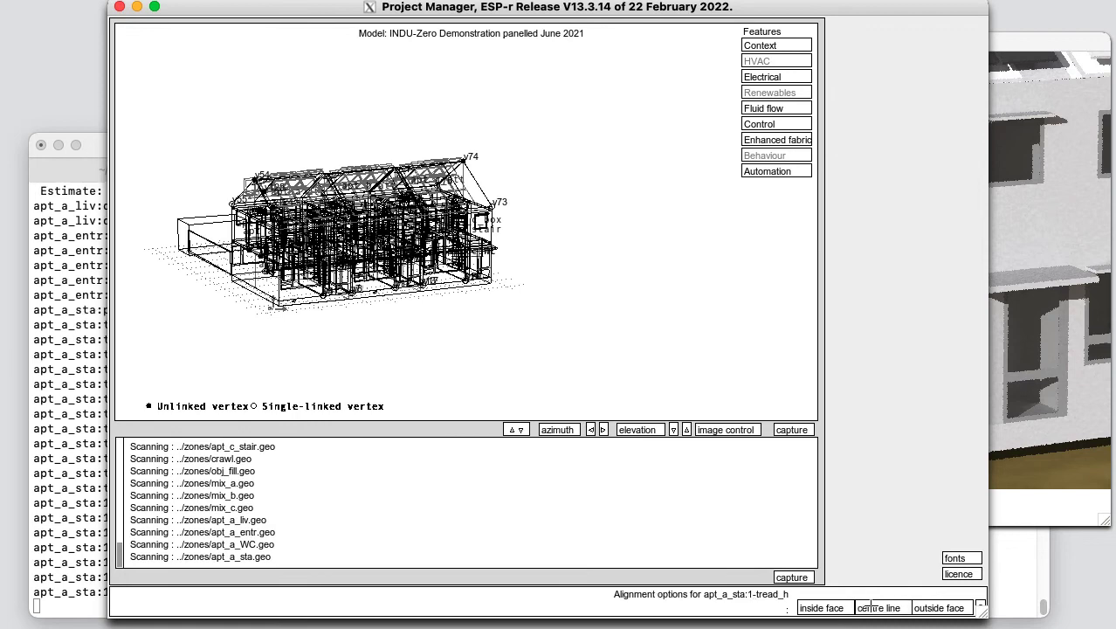
# Export the apt_b and remaining zones with floor alignments, writing INDU-Demo_mv.obj, then leave Export
pyautogui.click(871, 608)
pyautogui.click(919, 605)
pyautogui.click(826, 604)
pyautogui.click(922, 604)
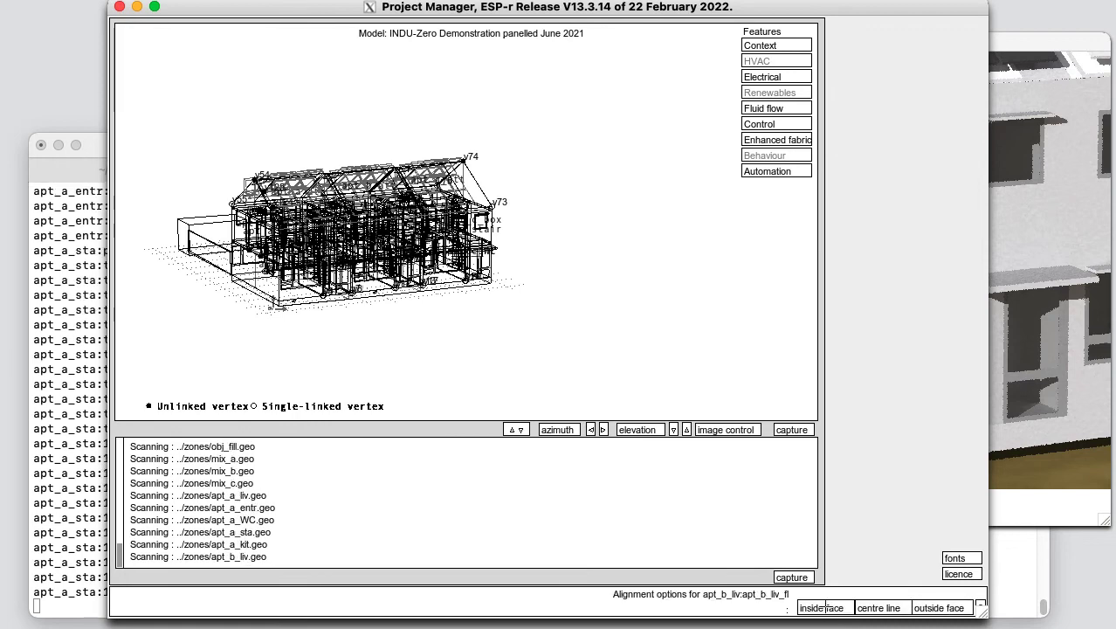
pyautogui.click(826, 605)
pyautogui.click(924, 604)
pyautogui.click(821, 607)
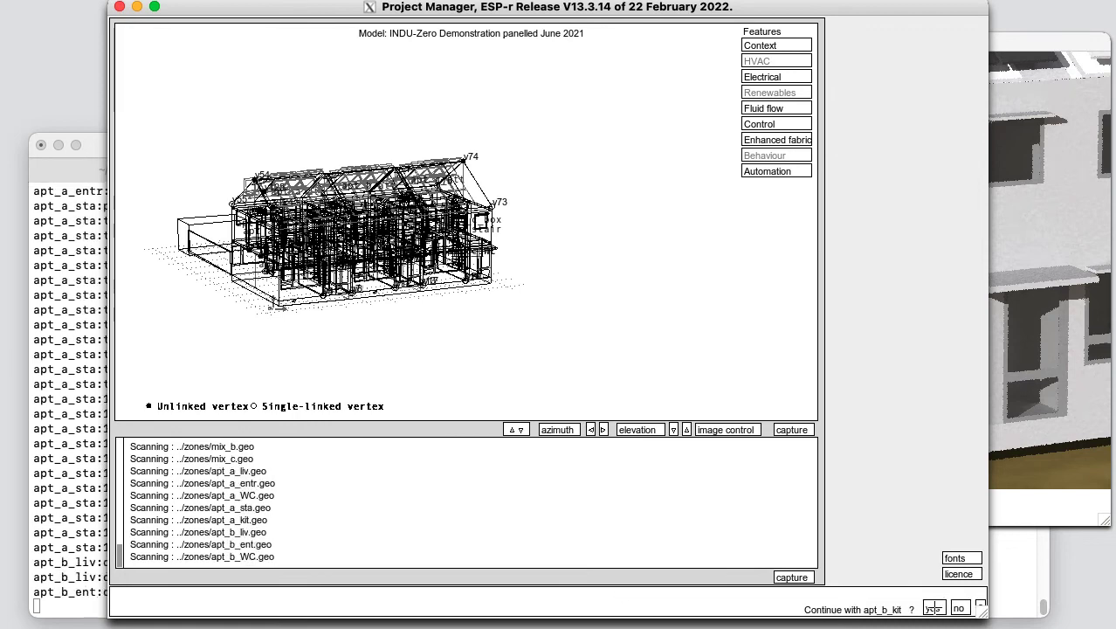
pyautogui.click(924, 604)
pyautogui.click(812, 608)
pyautogui.click(812, 608)
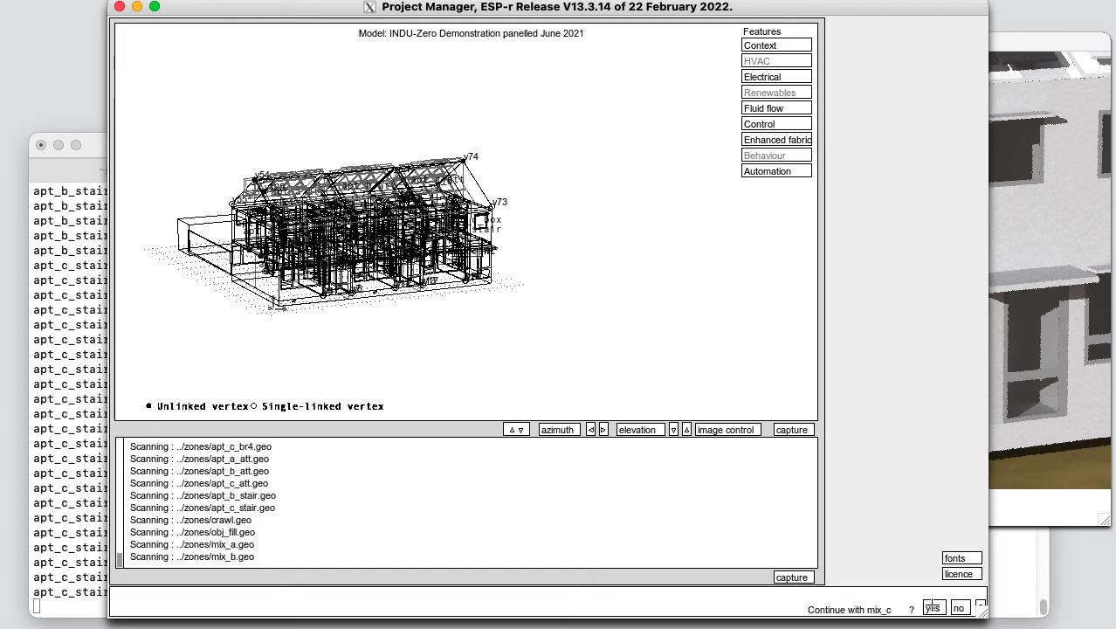
pyautogui.click(932, 606)
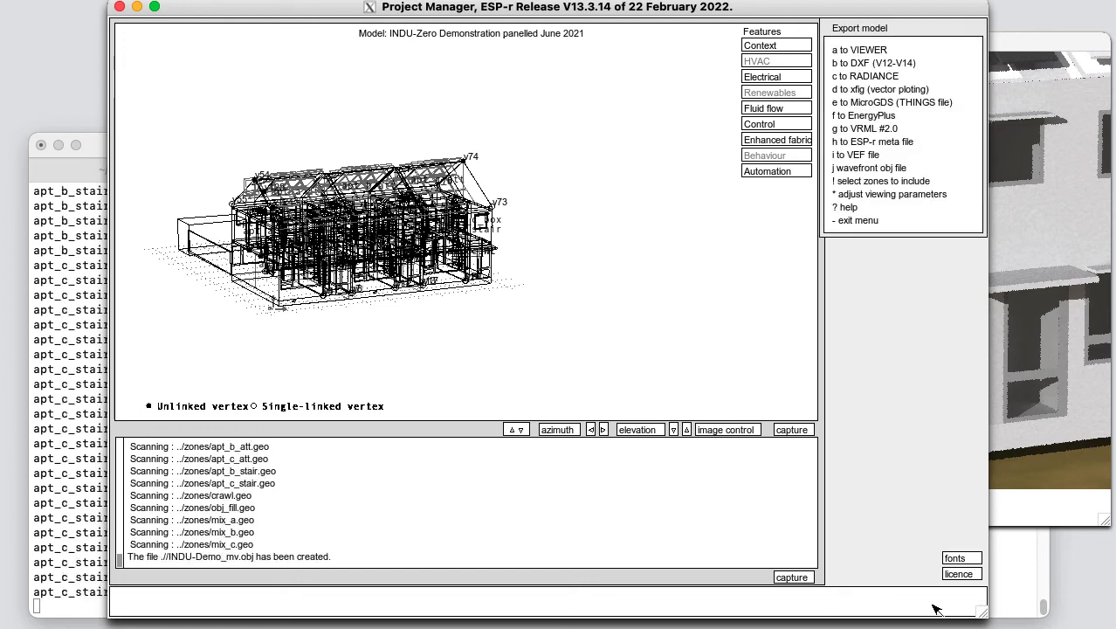
pyautogui.click(855, 221)
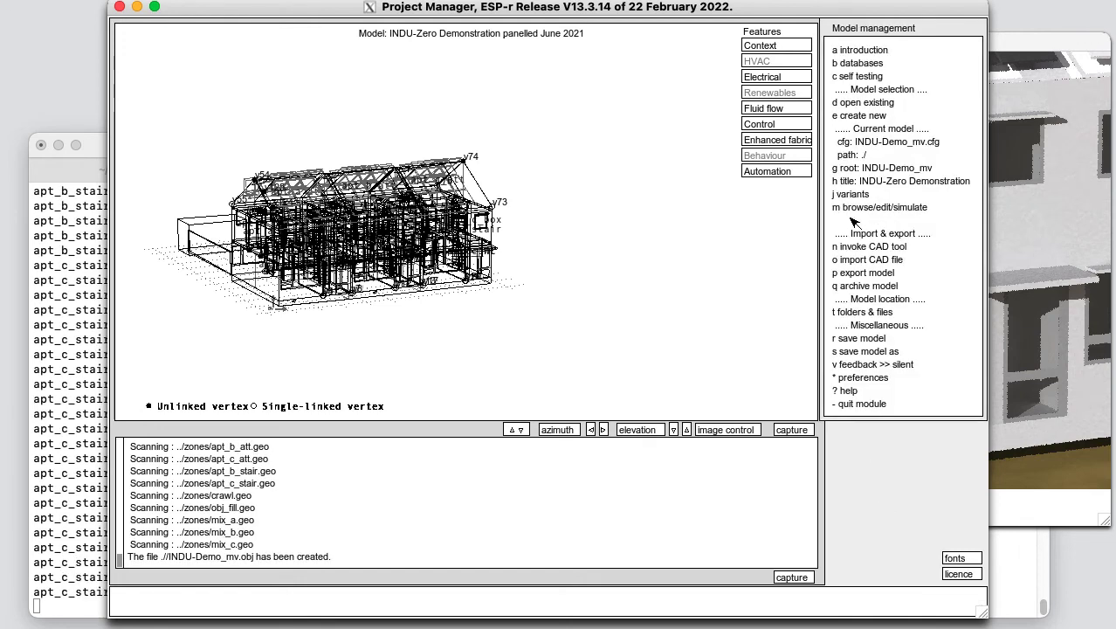
# Send the ESP-r project manager to the background and list the cfg folder files
pyautogui.click(65, 365)
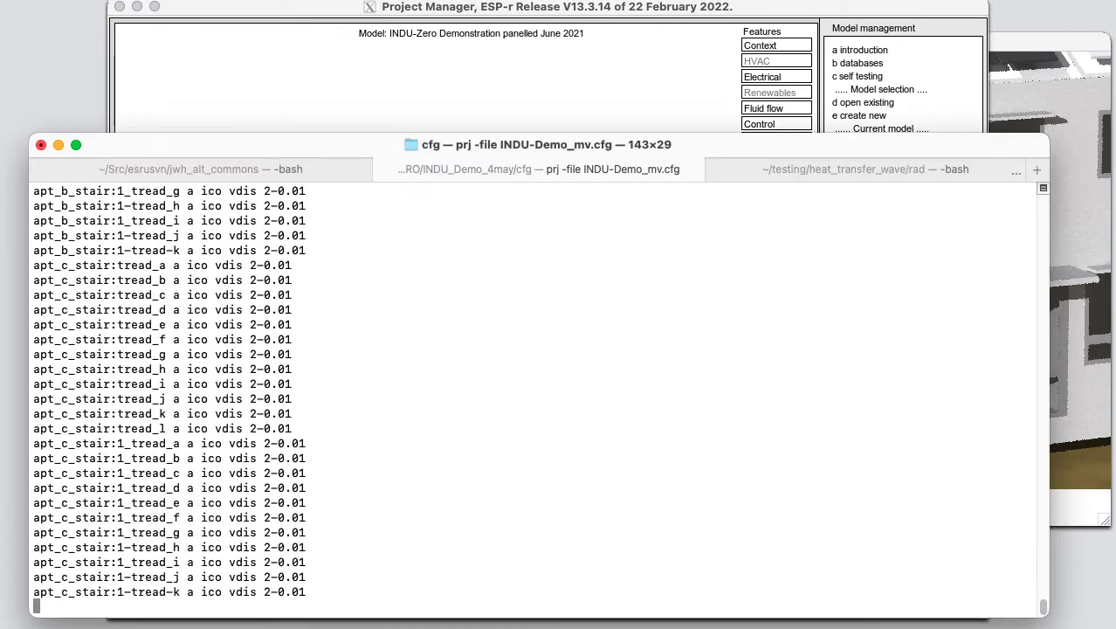
pyautogui.hotkey('ctrl', 'z')
pyautogui.write('bg')
pyautogui.press('Return')
pyautogui.write('ls')
pyautogui.press('Return')
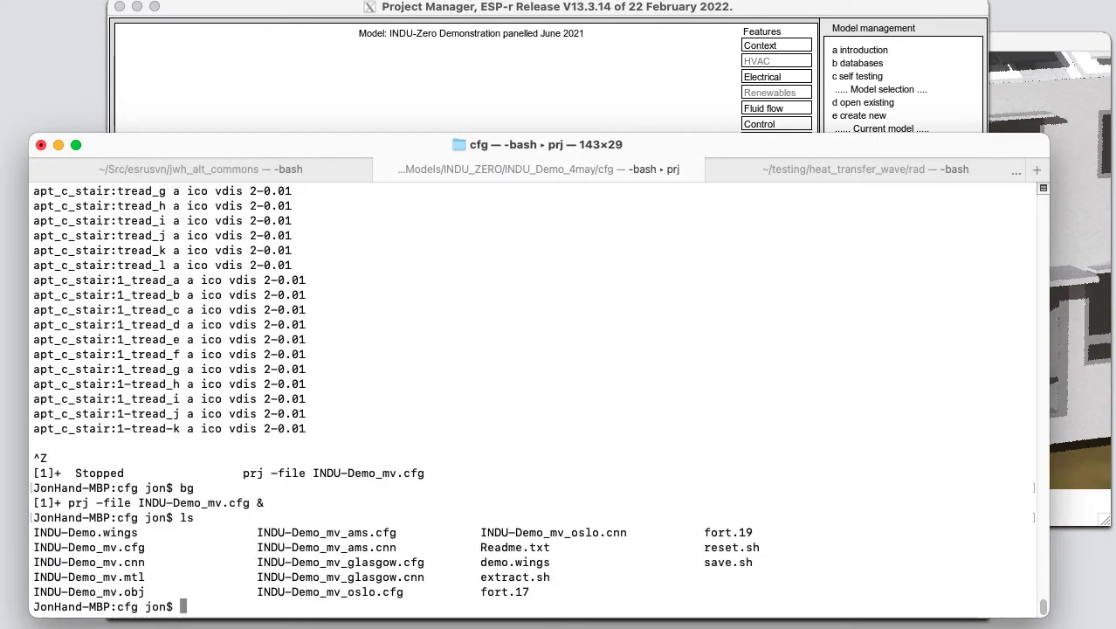
# Copy INDU-Demo_mv.obj into the ../rad folder
pyautogui.moveTo(33, 576); pyautogui.dragTo(146, 576)
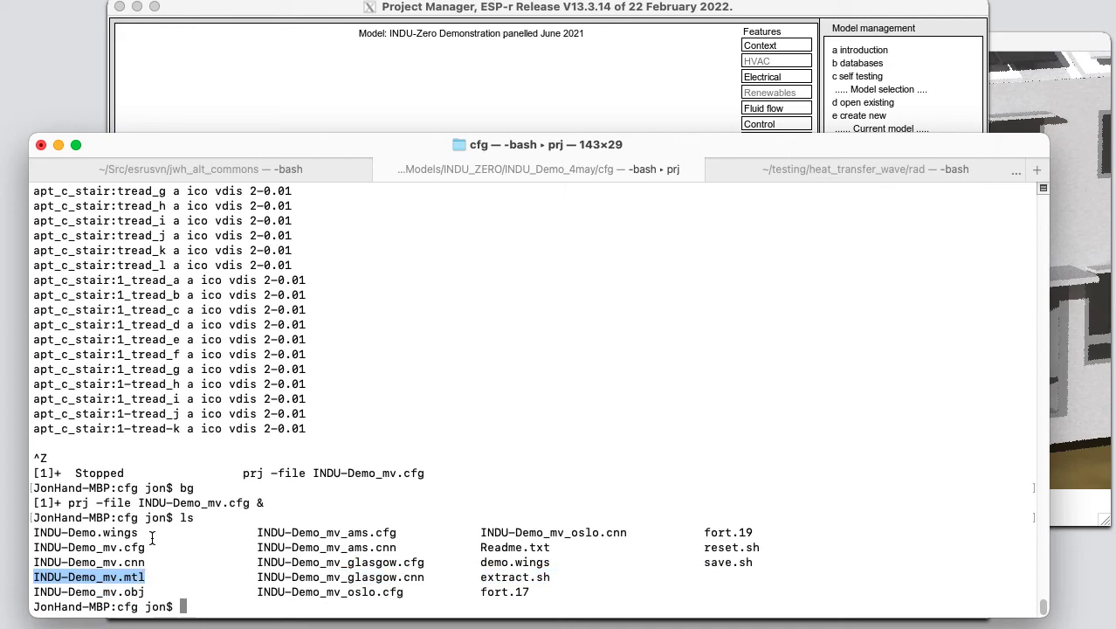
pyautogui.moveTo(36, 591); pyautogui.dragTo(145, 592)
pyautogui.press('super+c')
pyautogui.click(188, 552)
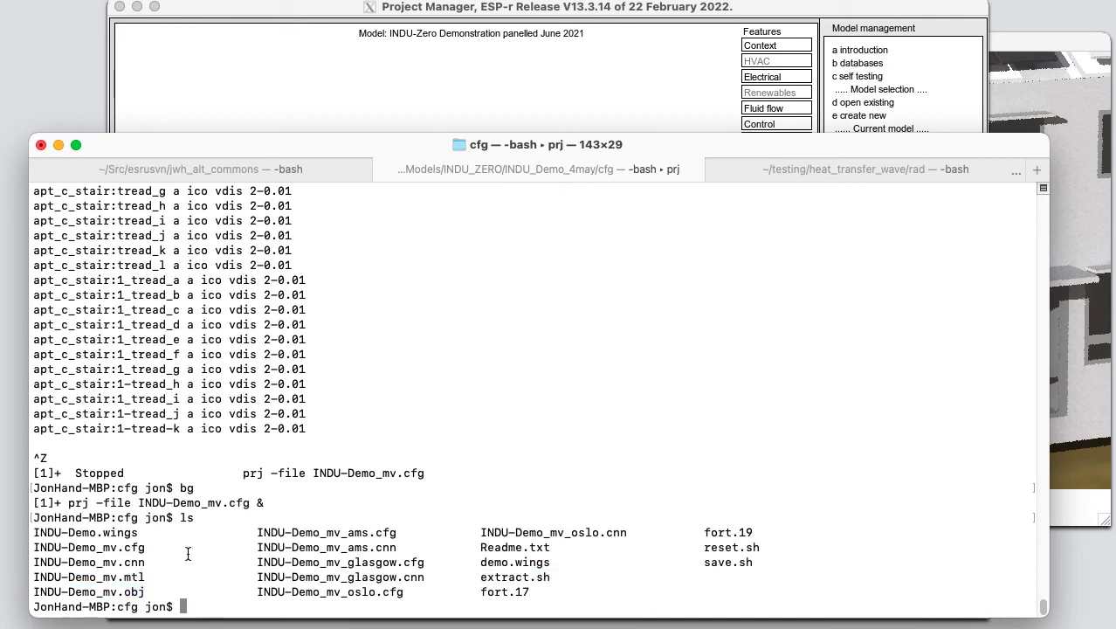
pyautogui.write('cp')
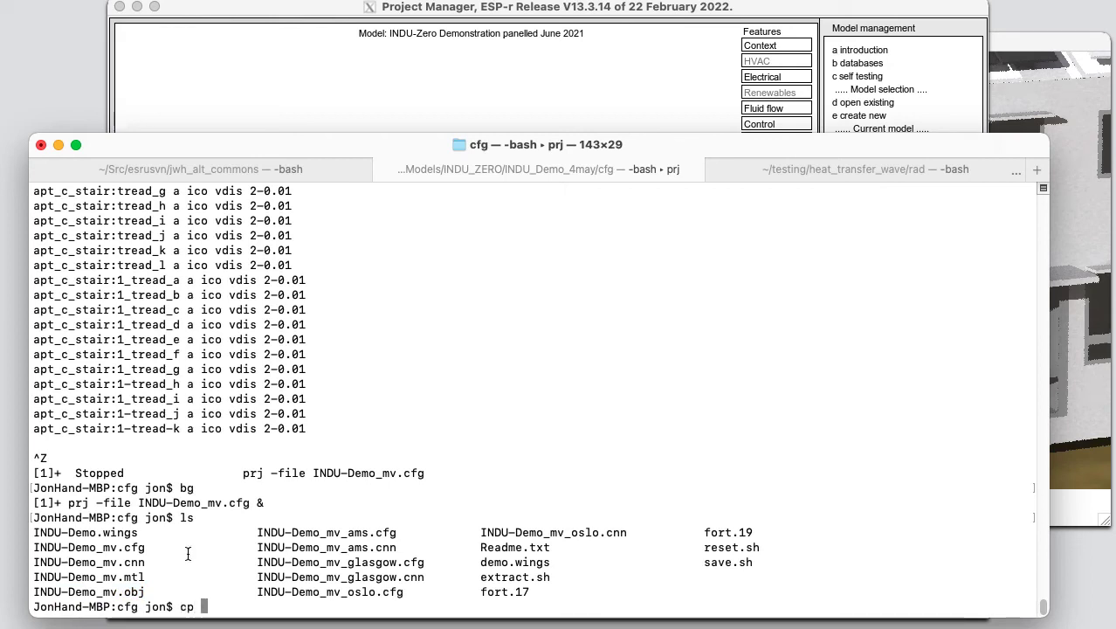
pyautogui.moveTo(35, 588); pyautogui.dragTo(144, 592)
pyautogui.press('super+shift+v')
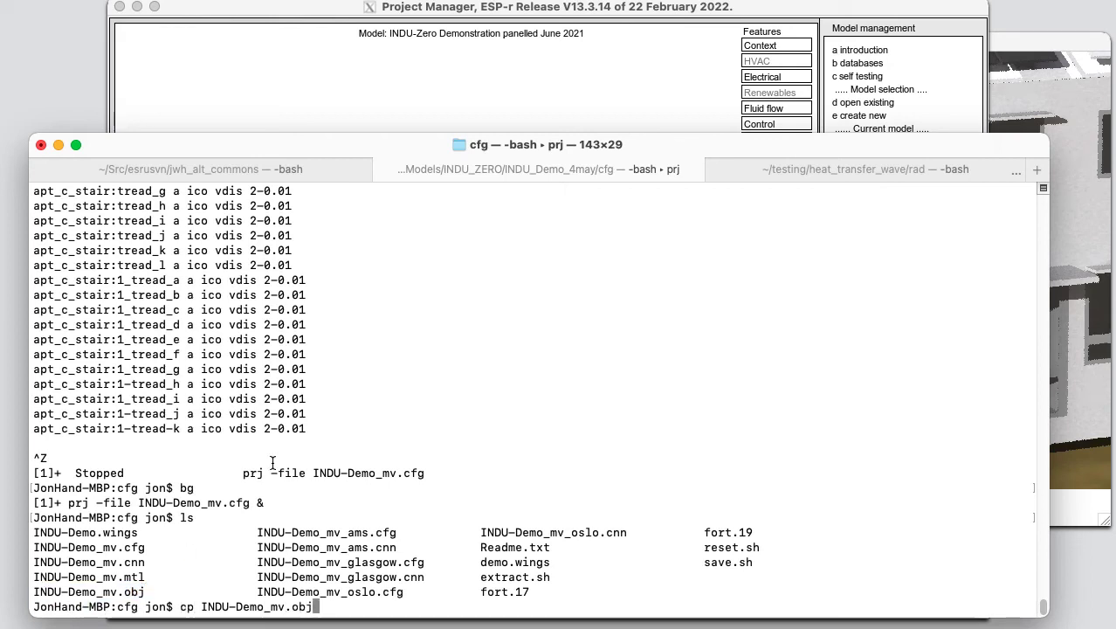
pyautogui.write('../rad')
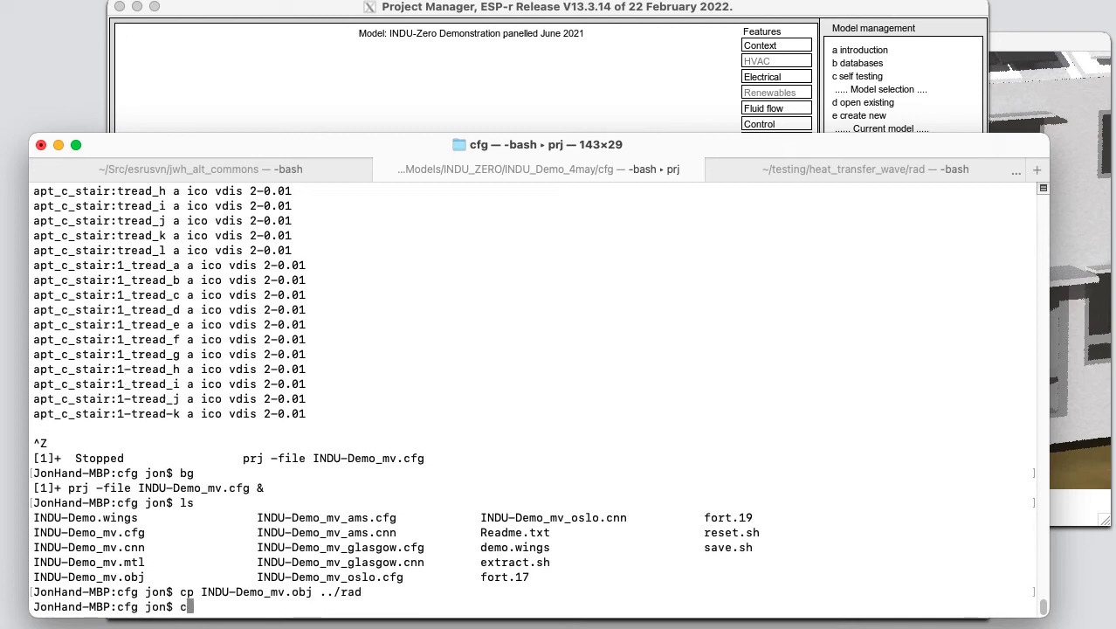
# Change into the rad folder and list its files
pyautogui.write('d ../rad')
pyautogui.press('Return')
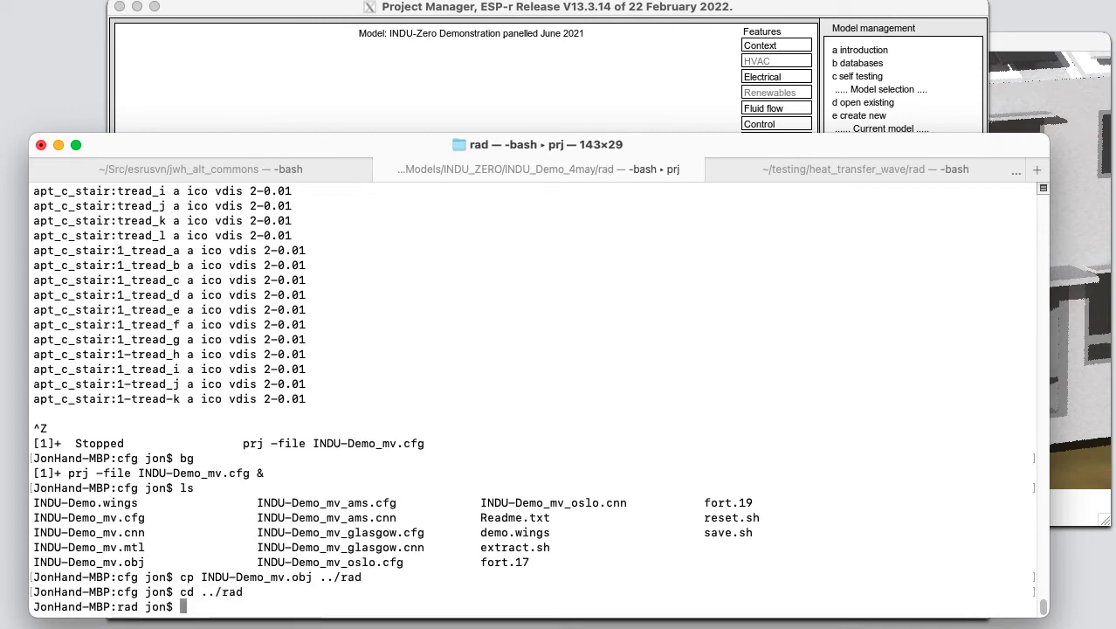
pyautogui.write('ls')
pyautogui.press('Return')
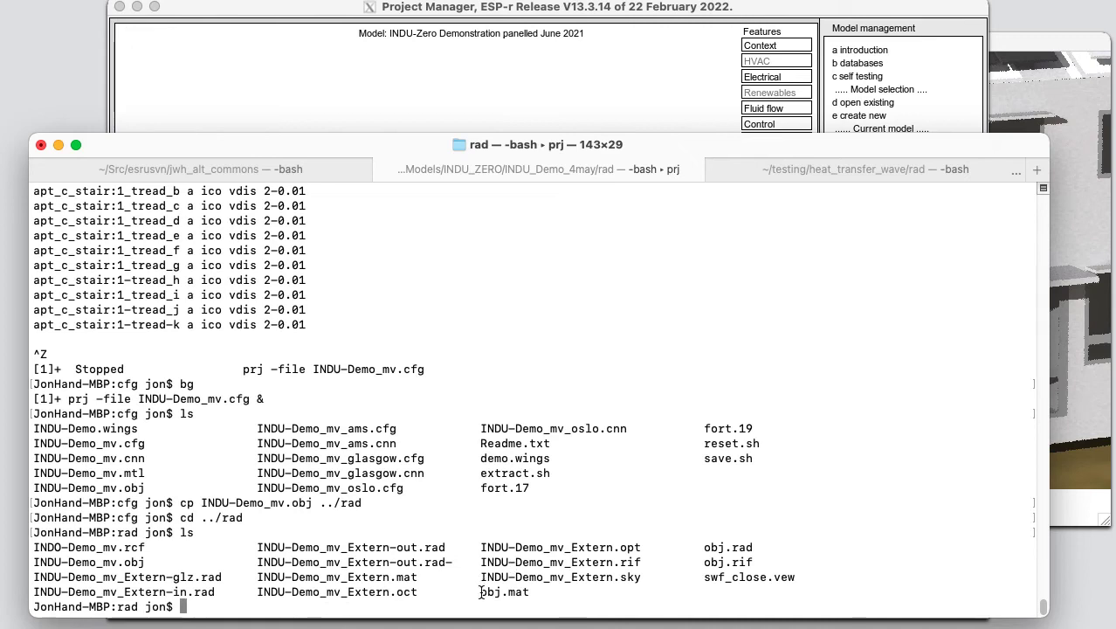
# Build an nedit command line that opens obj.rad and obj.rif
pyautogui.moveTo(482, 593); pyautogui.dragTo(527, 591)
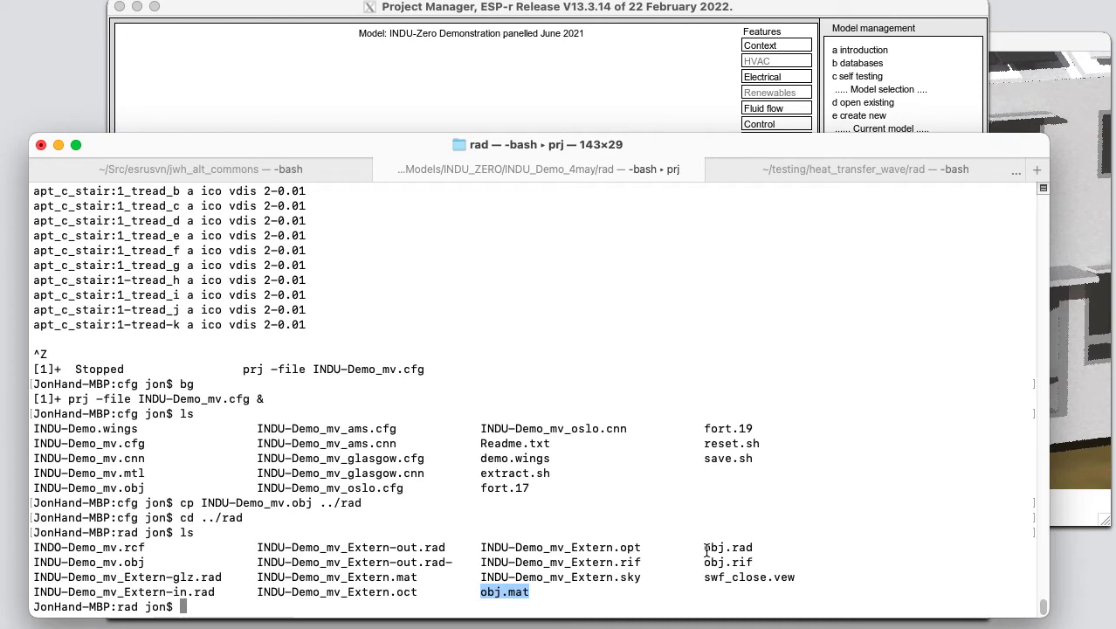
pyautogui.moveTo(704, 547); pyautogui.dragTo(754, 561)
pyautogui.press('super+c')
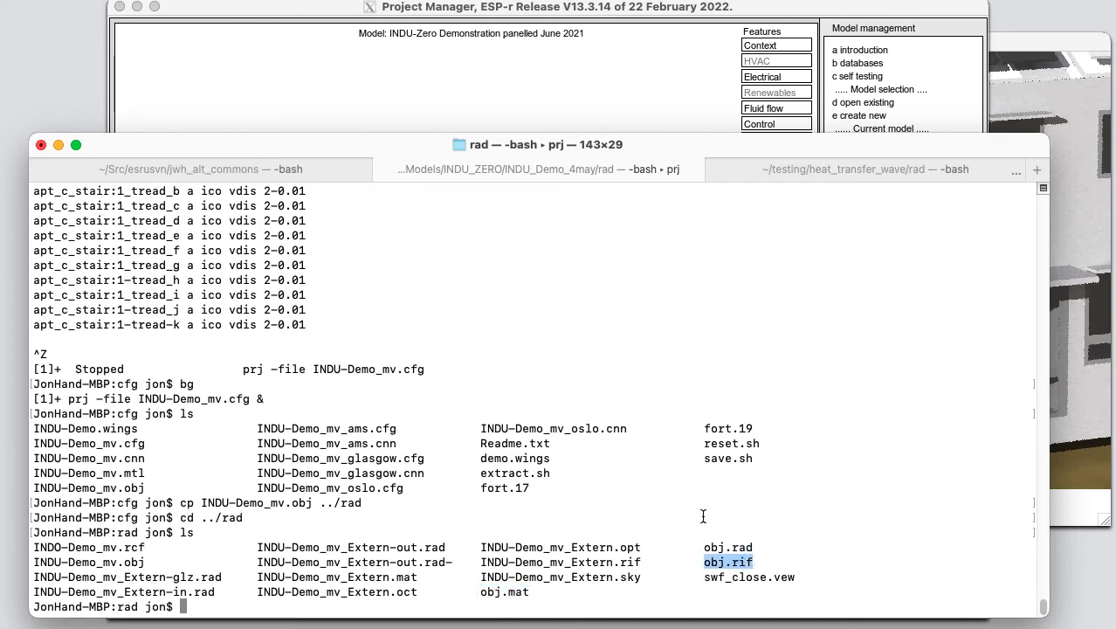
pyautogui.click(506, 489)
pyautogui.write('nedit')
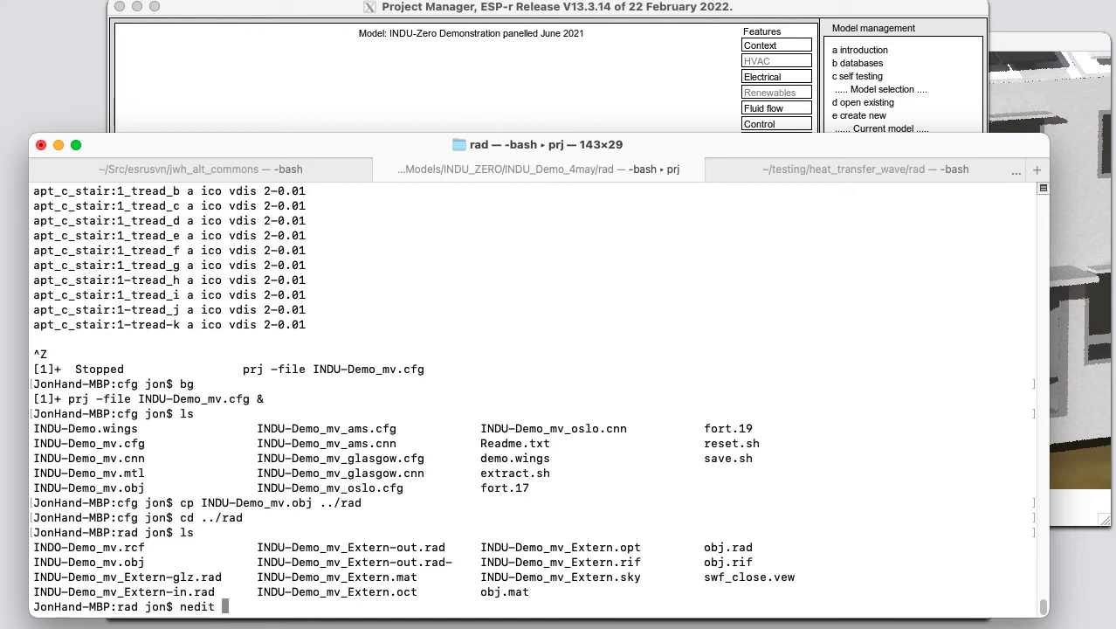
pyautogui.moveTo(702, 547); pyautogui.dragTo(754, 547)
pyautogui.middleClick(700, 555)
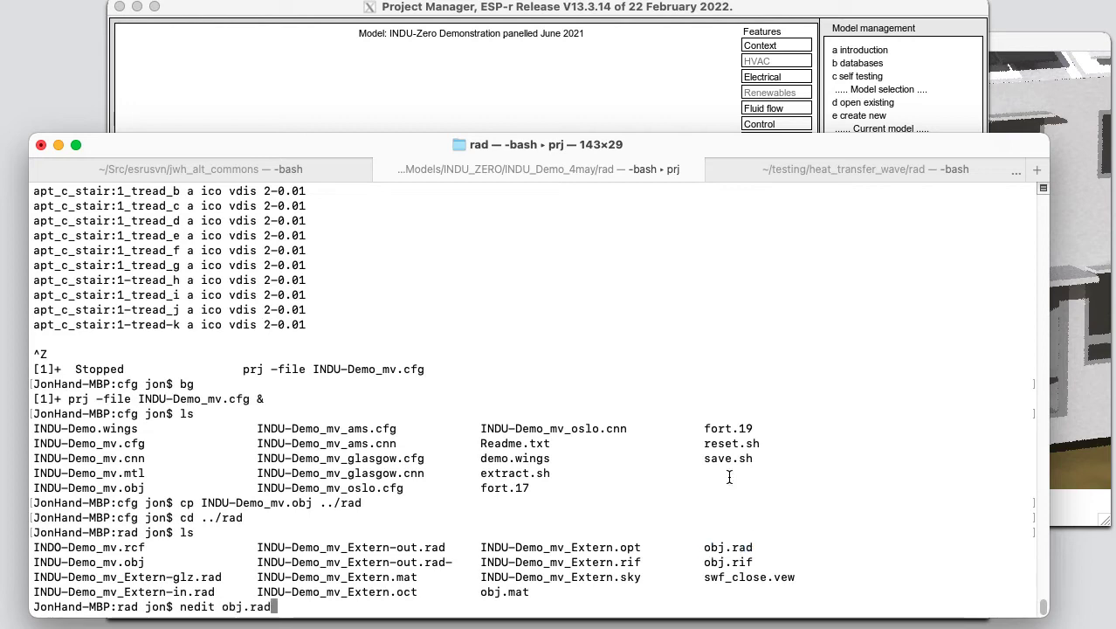
pyautogui.moveTo(738, 563); pyautogui.dragTo(753, 564)
pyautogui.middleClick(740, 435)
# Open obj.rad and obj.rif in nedit, widening the editor window and moving it left
pyautogui.press('Return')
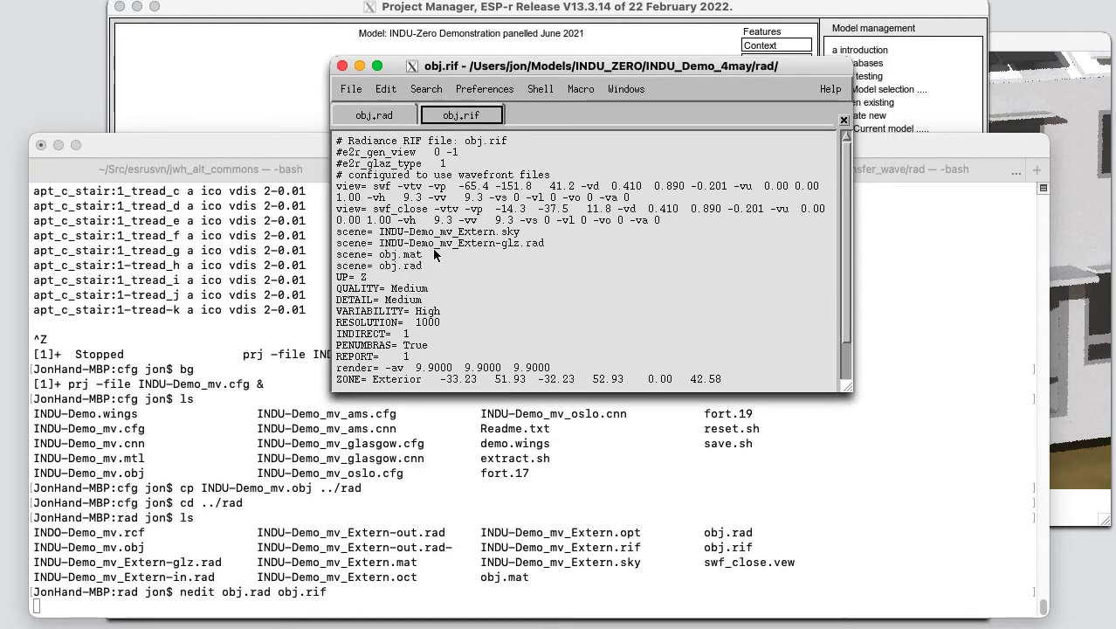
pyautogui.scroll(-2, 443, 267)
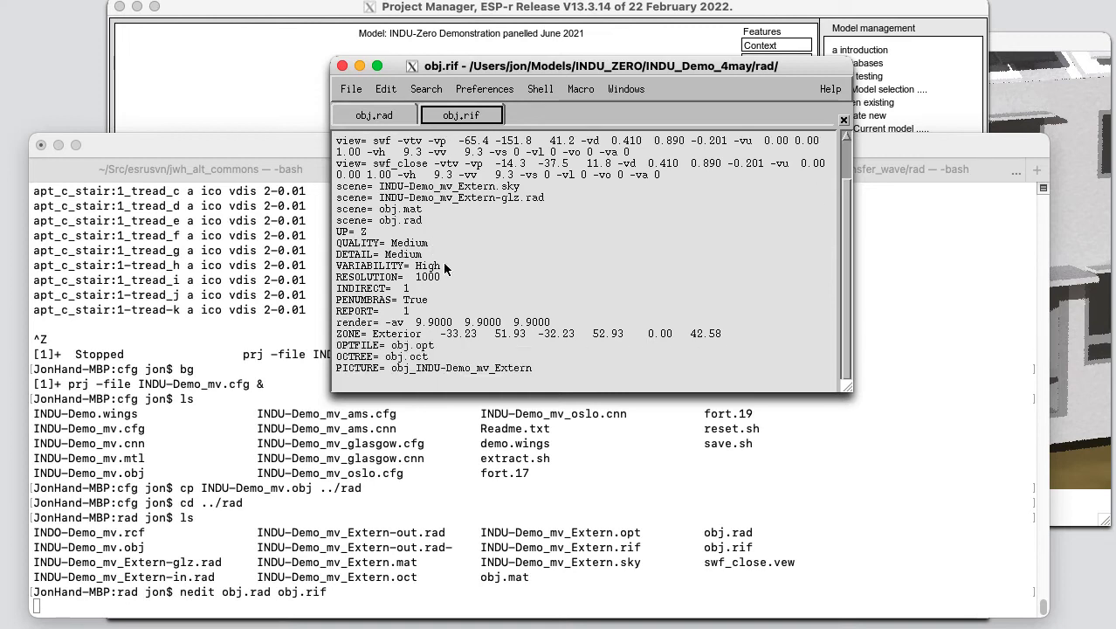
pyautogui.scroll(2, 443, 267)
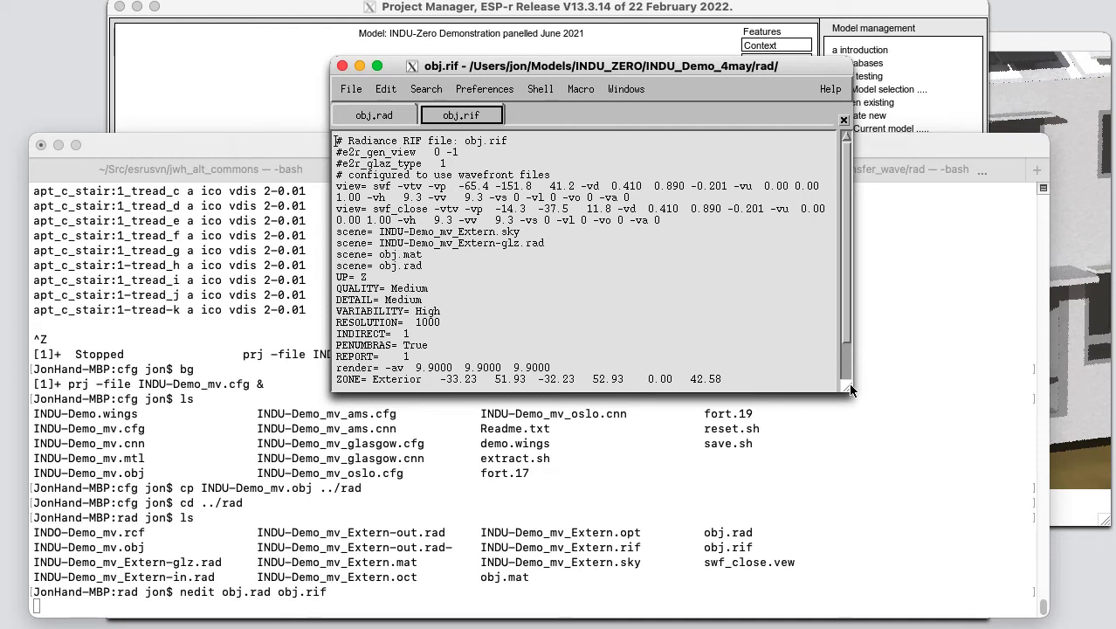
pyautogui.moveTo(848, 385); pyautogui.dragTo(1021, 379)
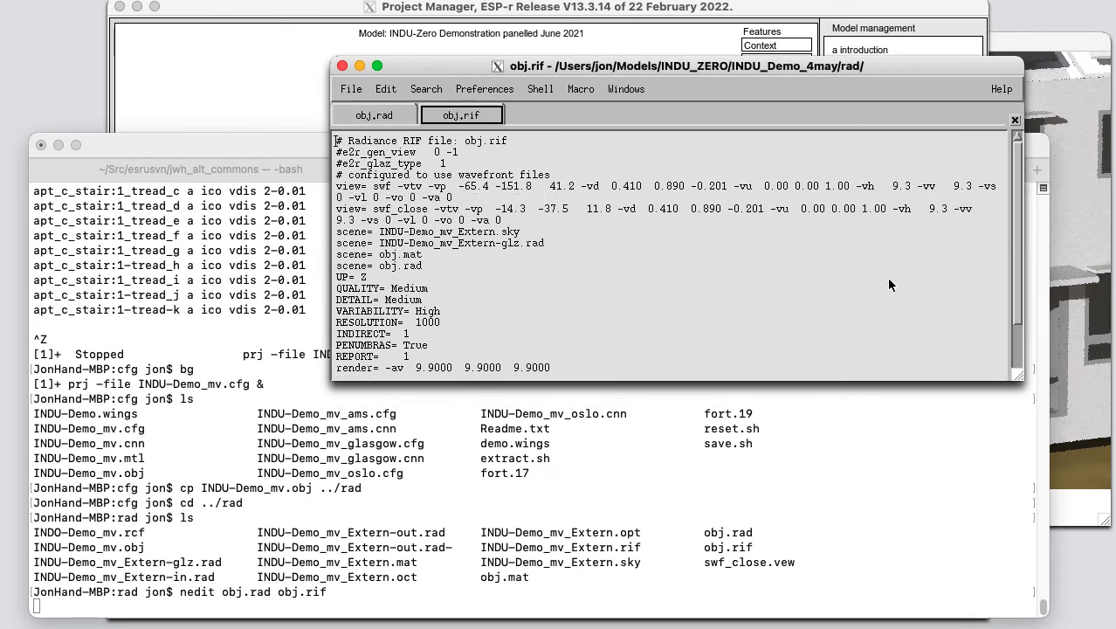
pyautogui.moveTo(595, 71); pyautogui.dragTo(390, 68)
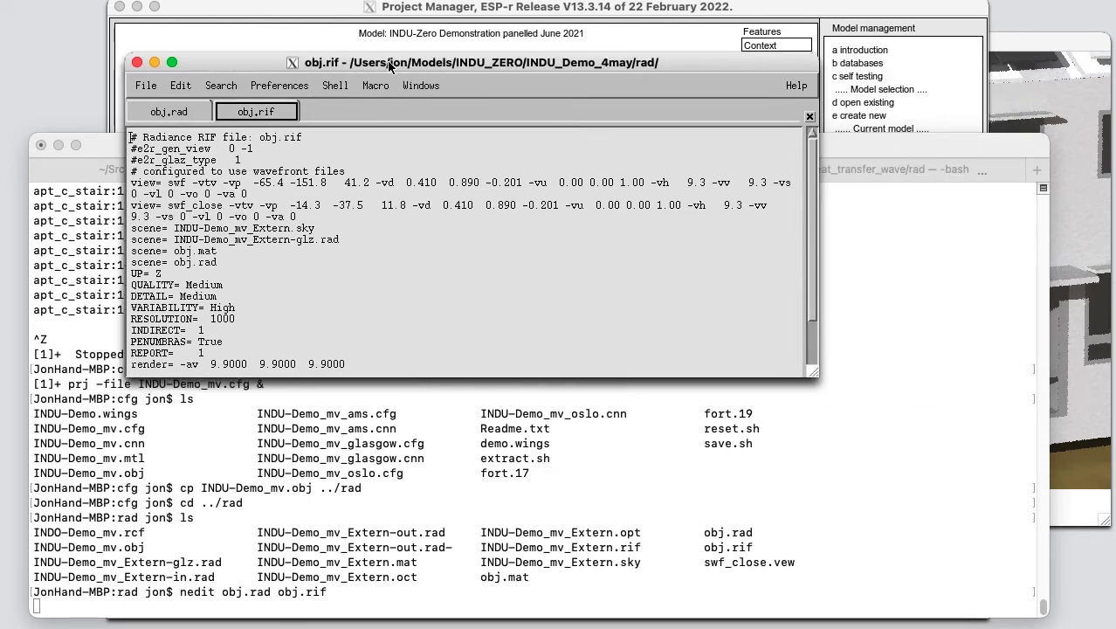
# Also open INDU-Demo_mv_Extern.rif in NEdit
pyautogui.click(142, 85)
pyautogui.click(152, 143)
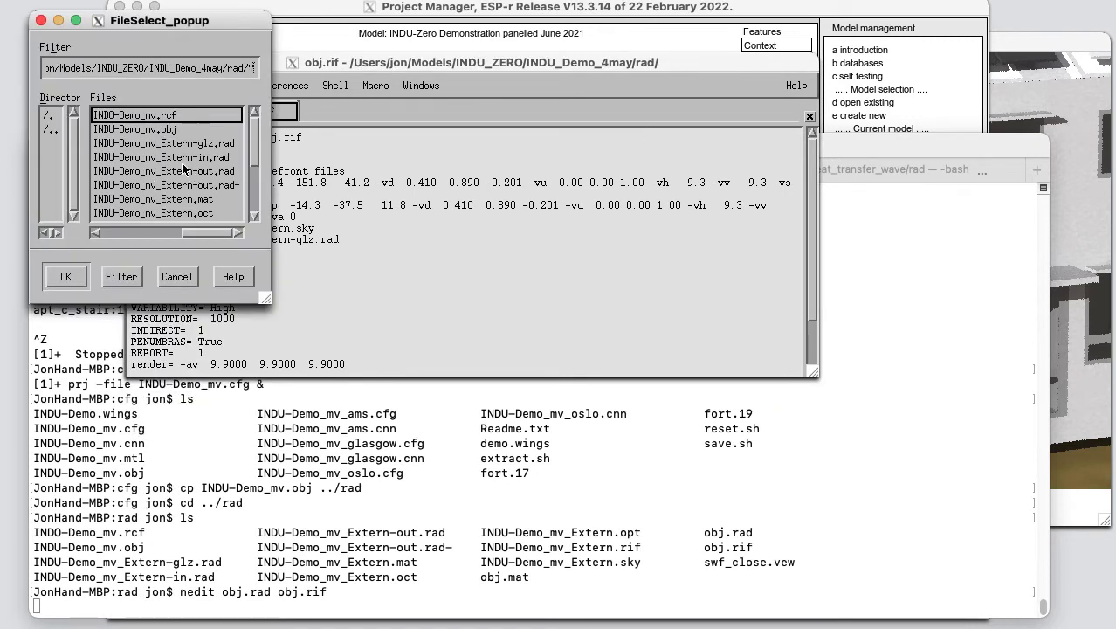
pyautogui.scroll(-3, 133, 165)
pyautogui.click(154, 156)
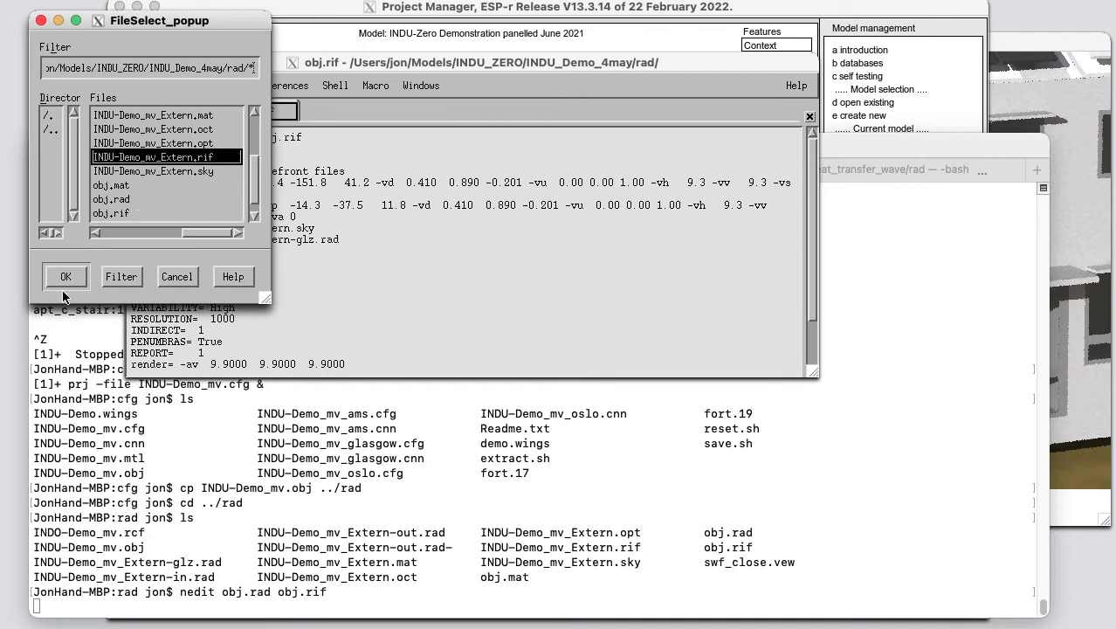
pyautogui.click(65, 277)
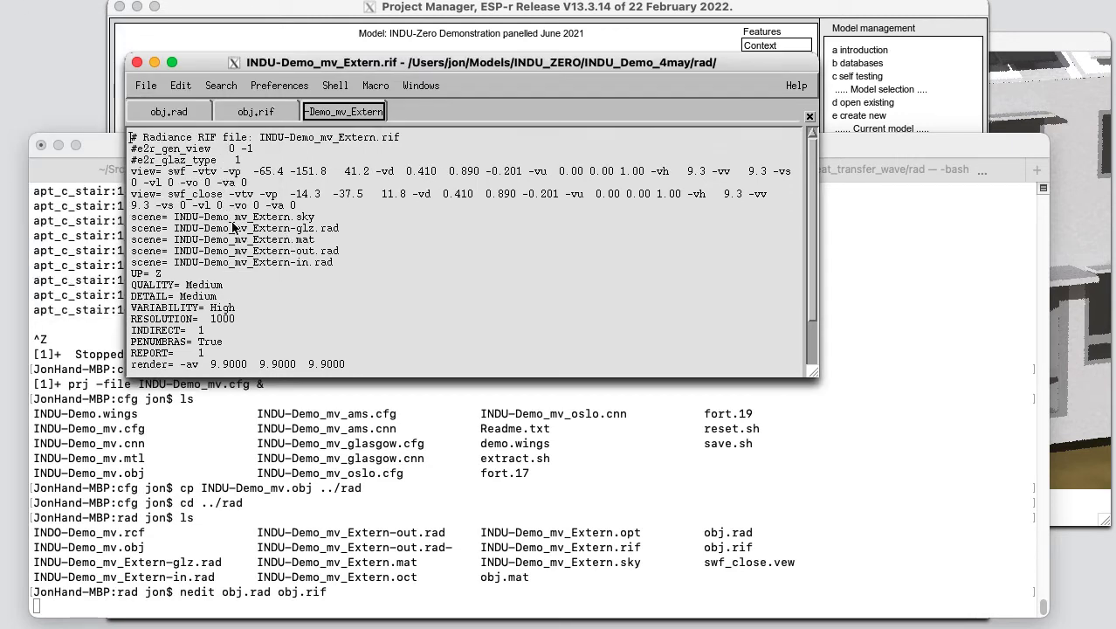
pyautogui.scroll(-2, 293, 292)
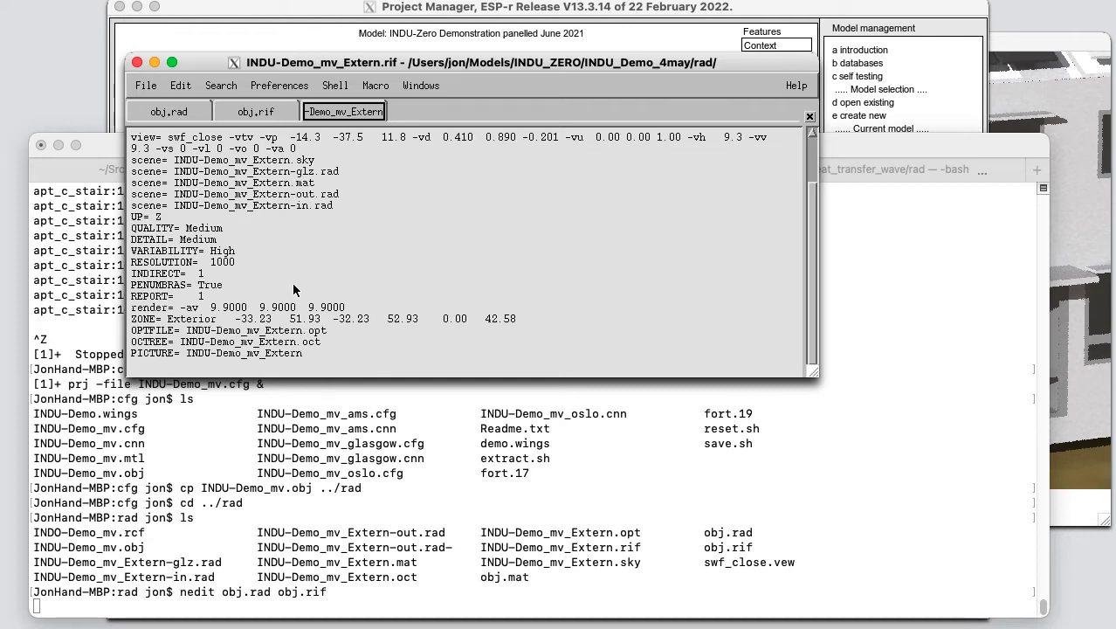
pyautogui.scroll(2, 292, 284)
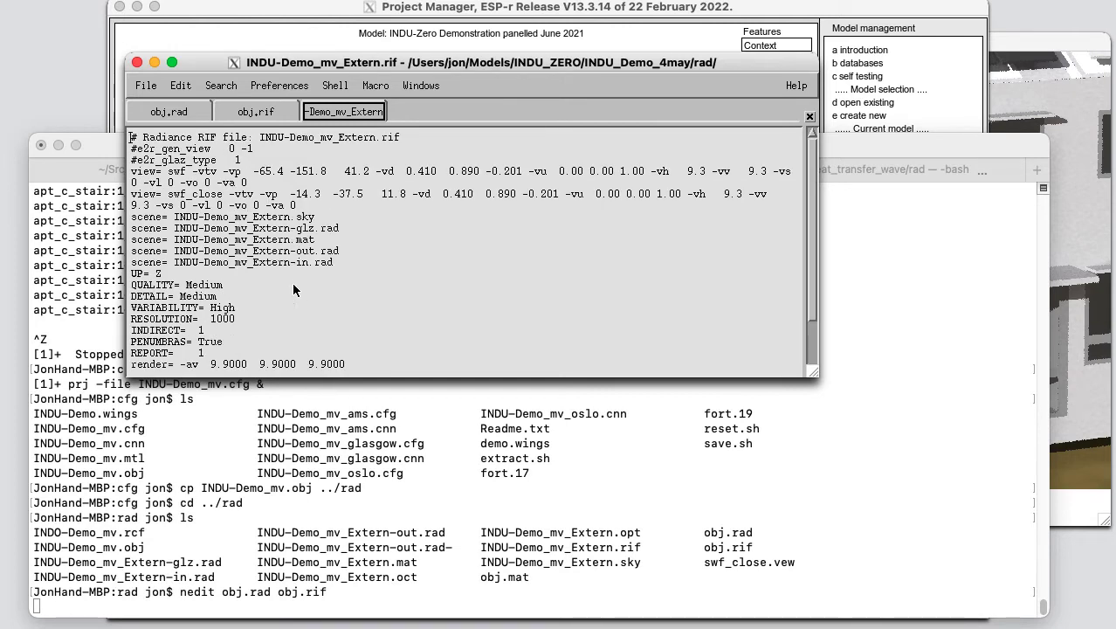
# Switch to obj.rad and select the obj2mesh command in its closing comment
pyautogui.click(255, 111)
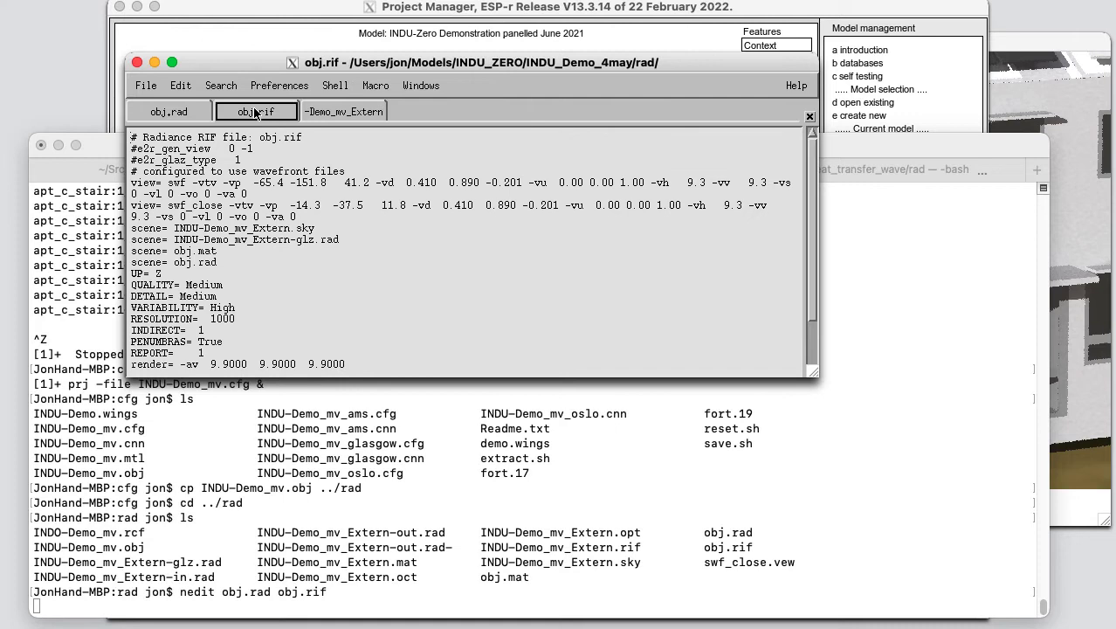
pyautogui.click(169, 109)
pyautogui.scroll(-9, 304, 277)
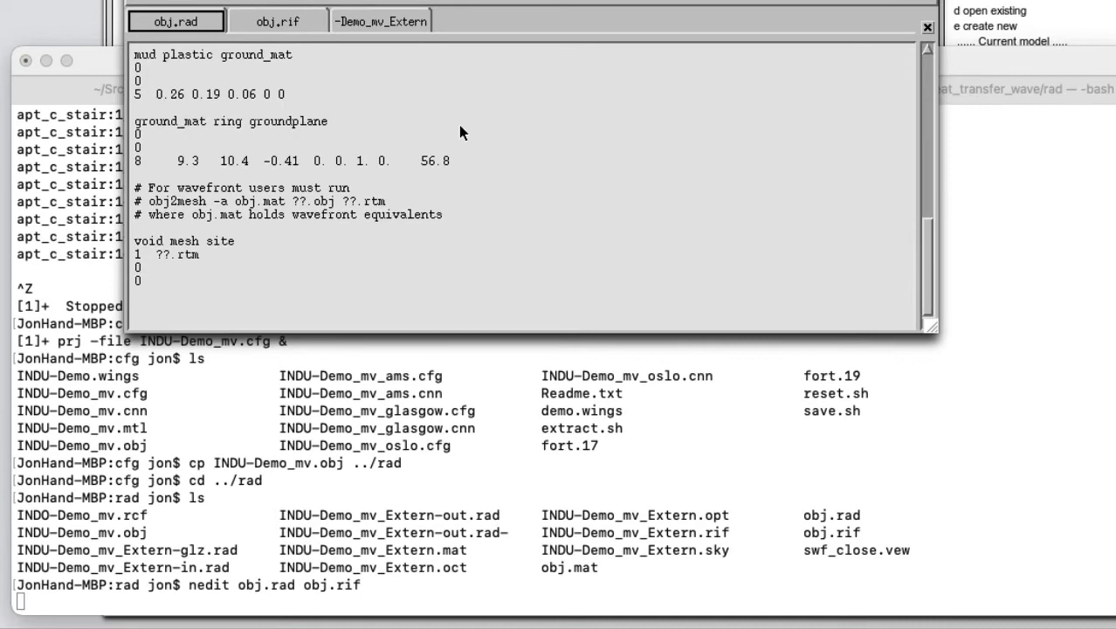
pyautogui.scroll(1, 459, 125)
pyautogui.scroll(-1, 458, 124)
pyautogui.moveTo(150, 201); pyautogui.dragTo(291, 202)
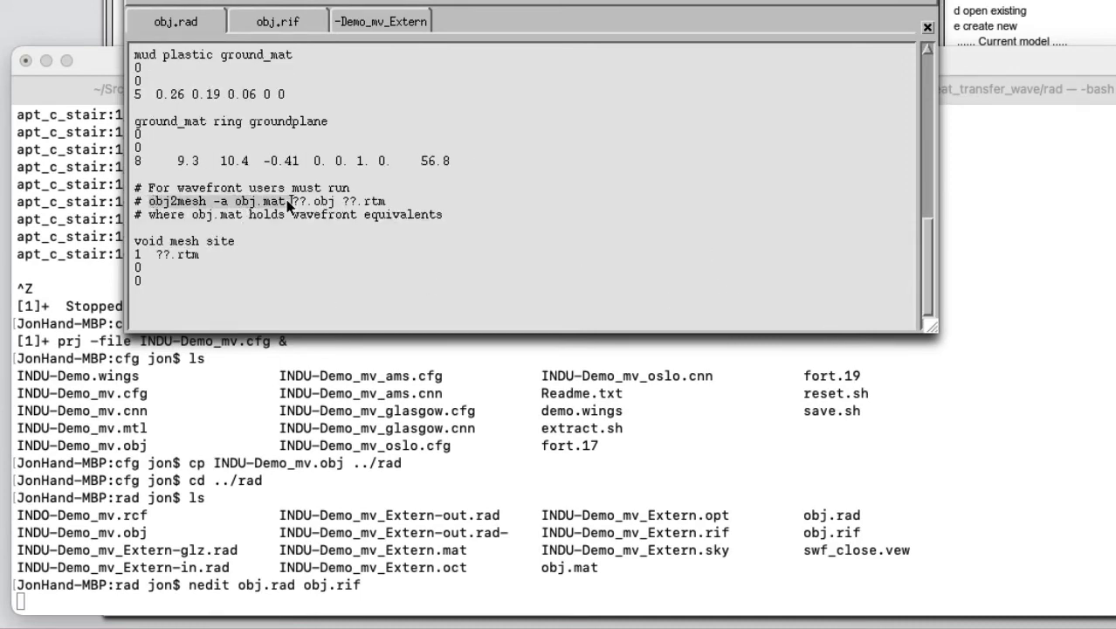
# Put nedit in the background, clear the prompt, and shrink the terminal window
pyautogui.click(265, 480)
pyautogui.hotkey('ctrl', 'z')
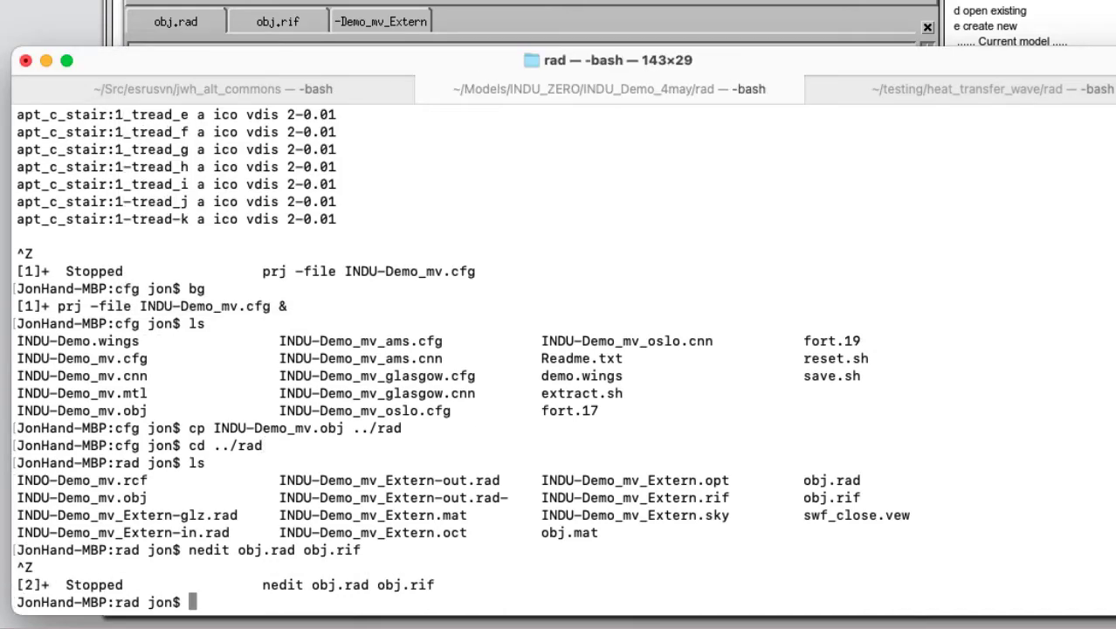
pyautogui.write('bg')
pyautogui.press('Return')
pyautogui.write('obj.rif')
pyautogui.press('BackSpace')
pyautogui.press('BackSpace')
pyautogui.press('BackSpace')
pyautogui.press('BackSpace')
pyautogui.press('BackSpace')
pyautogui.press('BackSpace')
pyautogui.press('BackSpace')
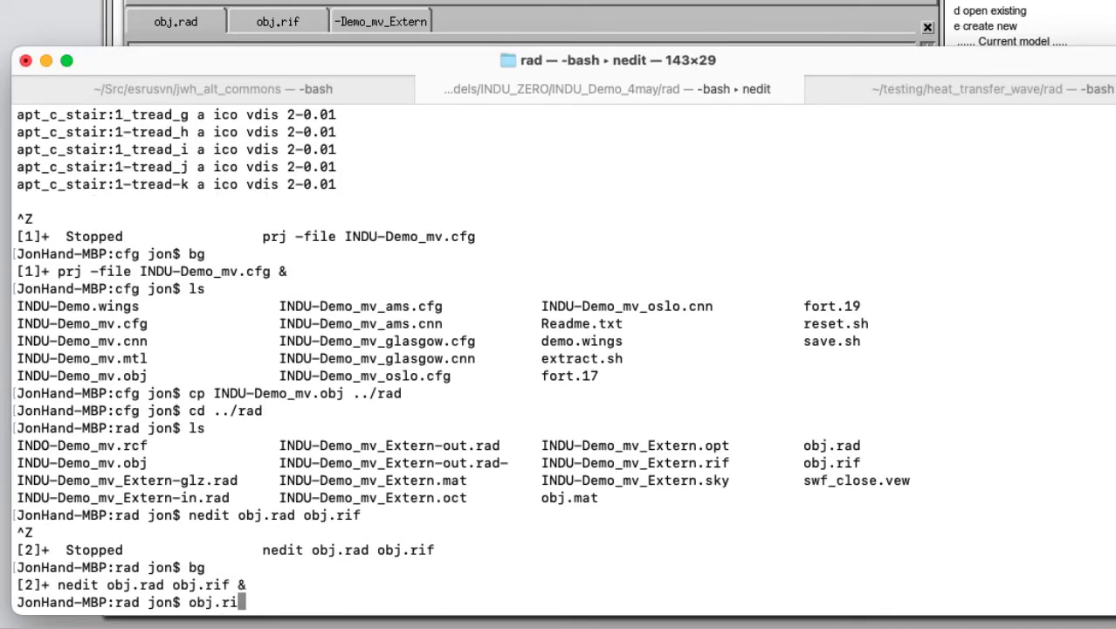
pyautogui.moveTo(400, 48); pyautogui.dragTo(410, 220)
# Run obj2mesh -a obj.mat INDU-Demo_mv.obj INDU-Demo_mv.rtm to build the mesh
pyautogui.write('obj')
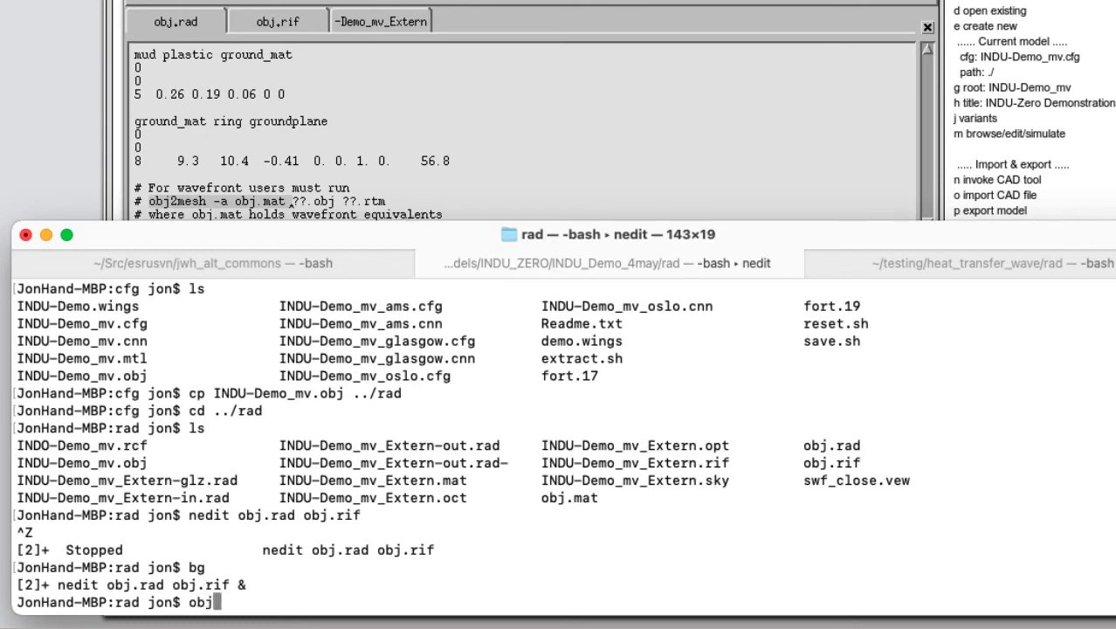
pyautogui.write('2mesh -a ')
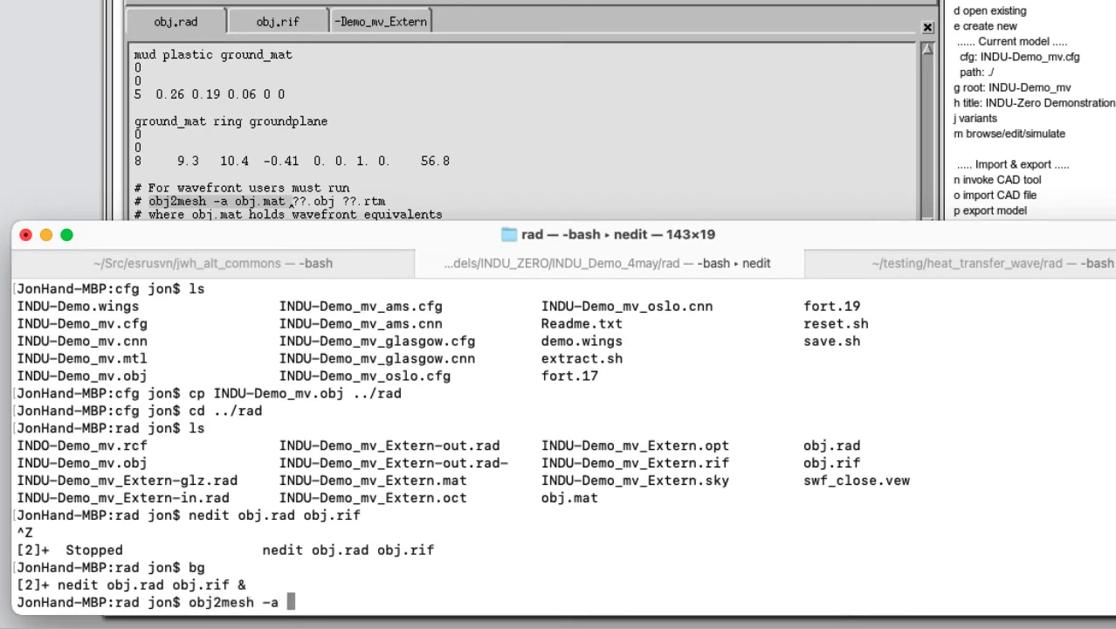
pyautogui.write('obj.mat')
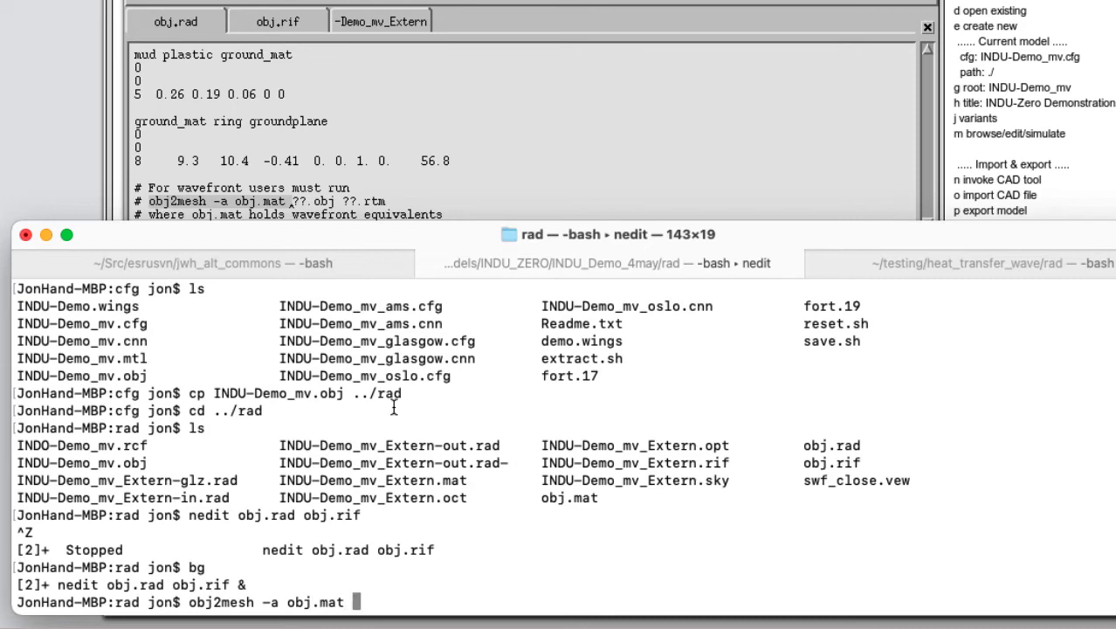
pyautogui.moveTo(17, 463); pyautogui.dragTo(161, 460)
pyautogui.write('INDU-Demo_mv.obj')
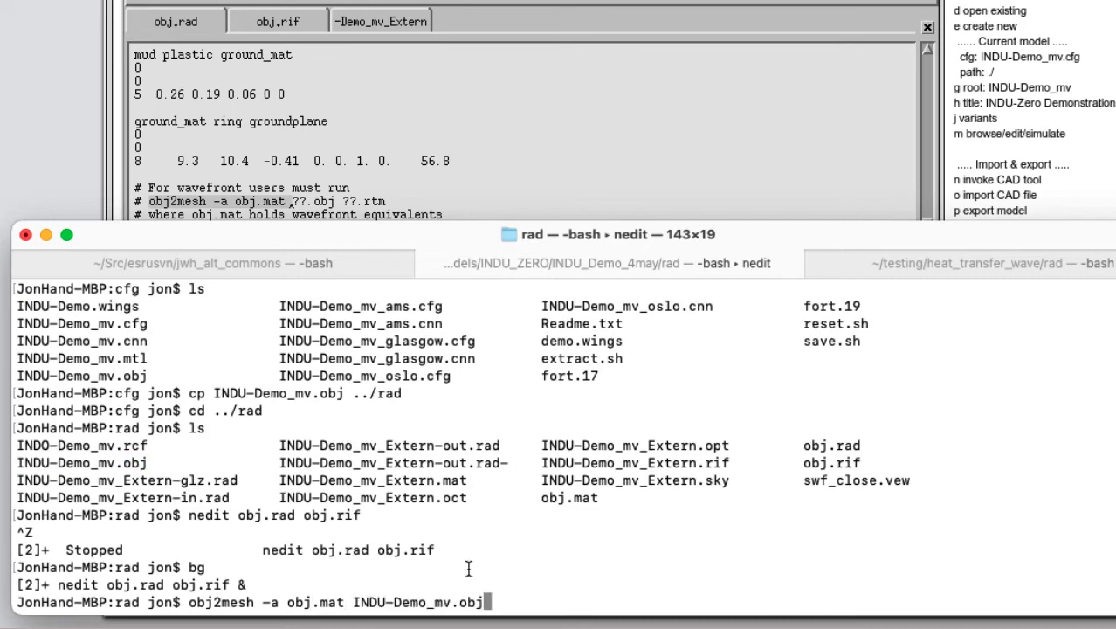
pyautogui.write('INDU-Demo_mv.obj')
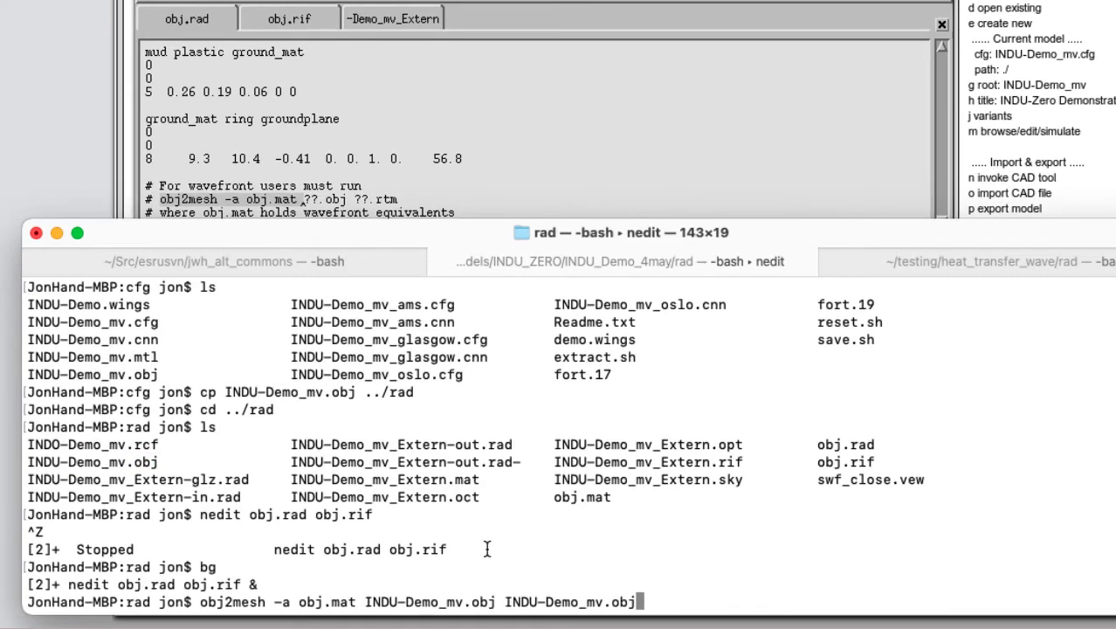
pyautogui.press('BackSpace')
pyautogui.press('BackSpace')
pyautogui.press('BackSpace')
pyautogui.write('rtm')
pyautogui.press('Return')
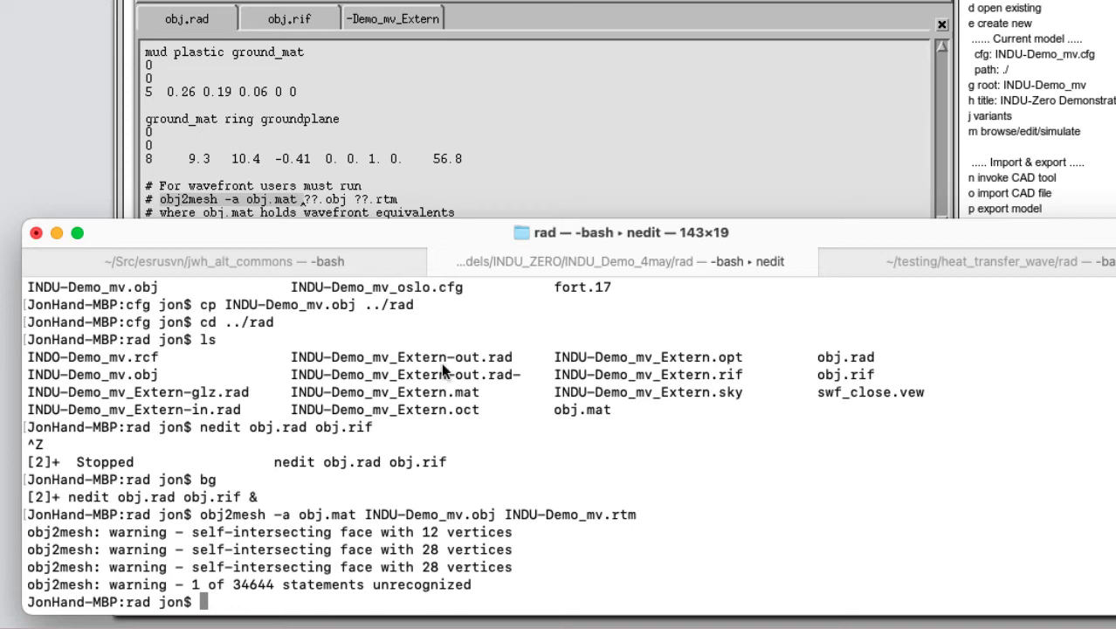
pyautogui.click(302, 202)
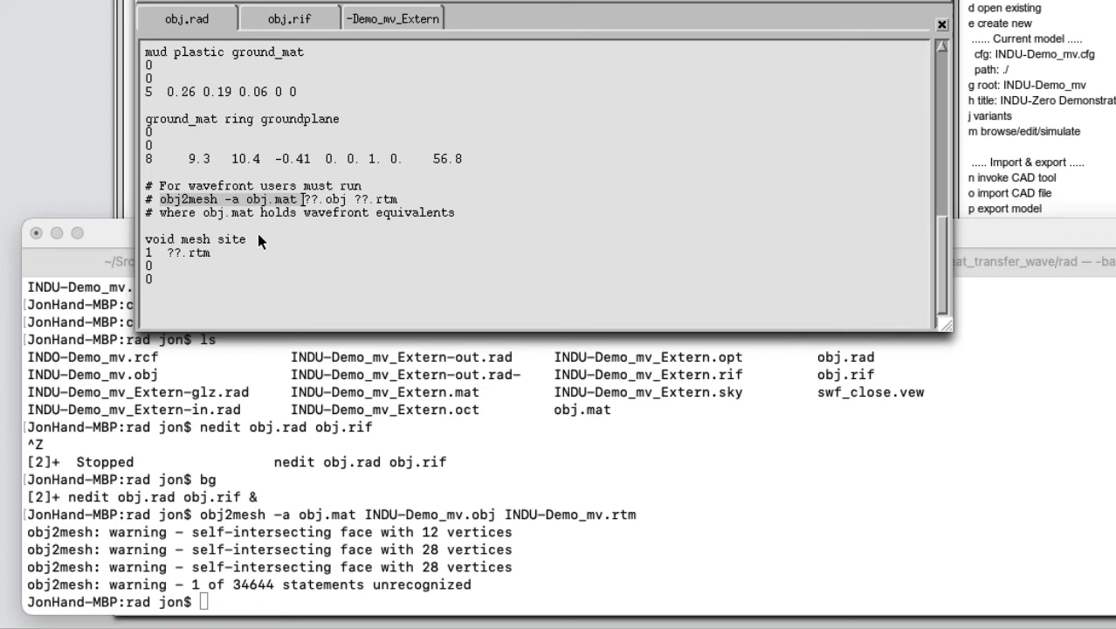
# Point obj.rad's void mesh site entry at INDU-Demo_mv.rtm and save obj.rad
pyautogui.click(505, 515)
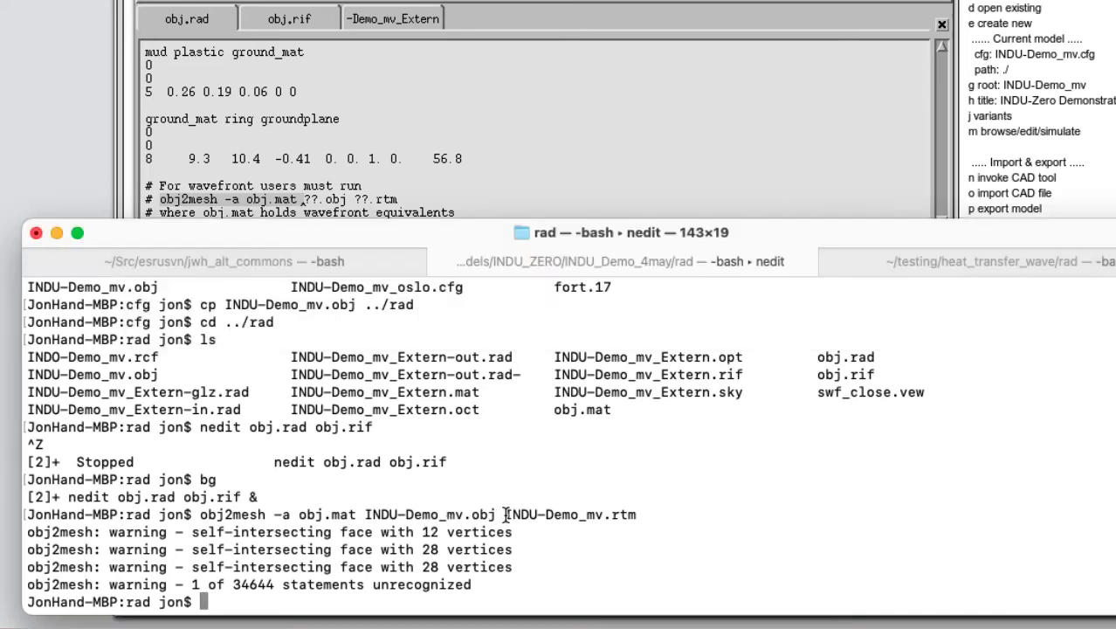
pyautogui.moveTo(504, 515); pyautogui.dragTo(638, 515)
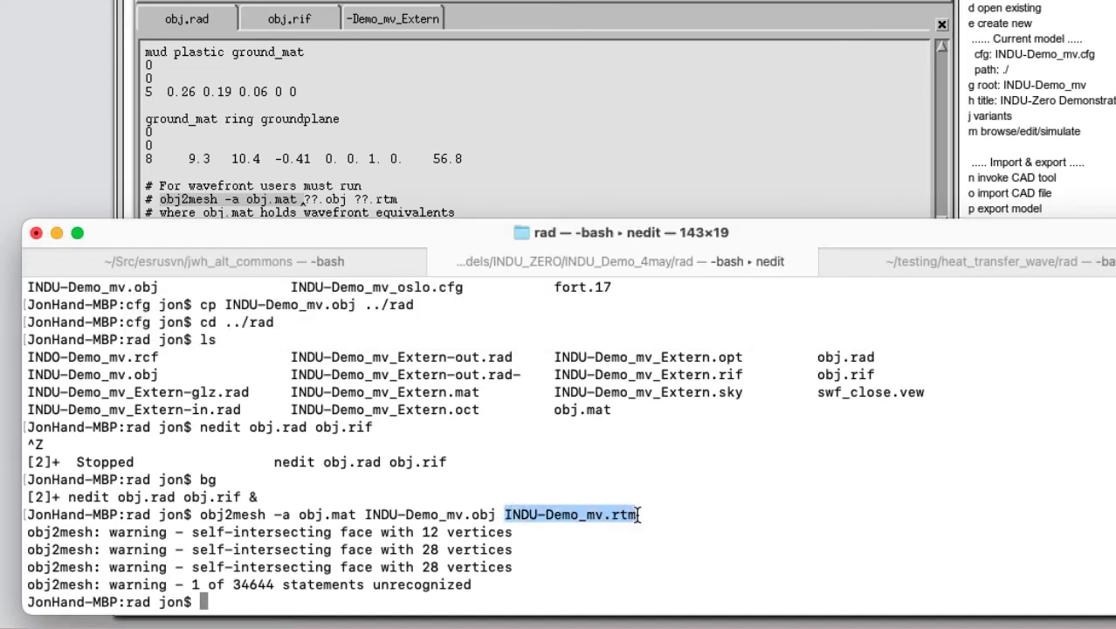
pyautogui.click(303, 200)
pyautogui.write('INDU-D')
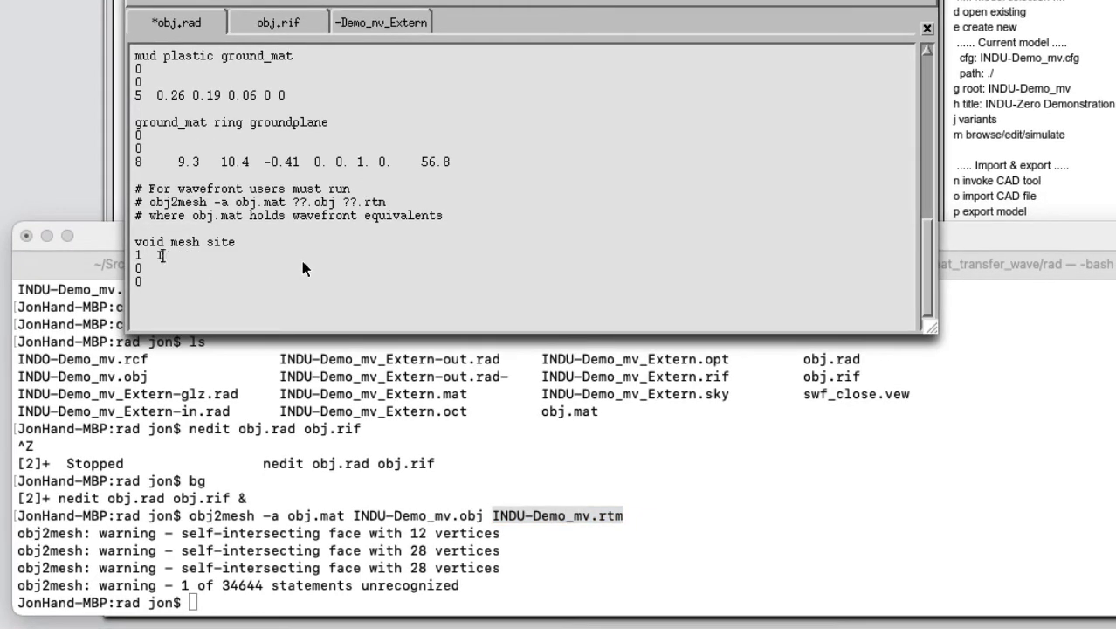
pyautogui.write('emo_mv.rtm')
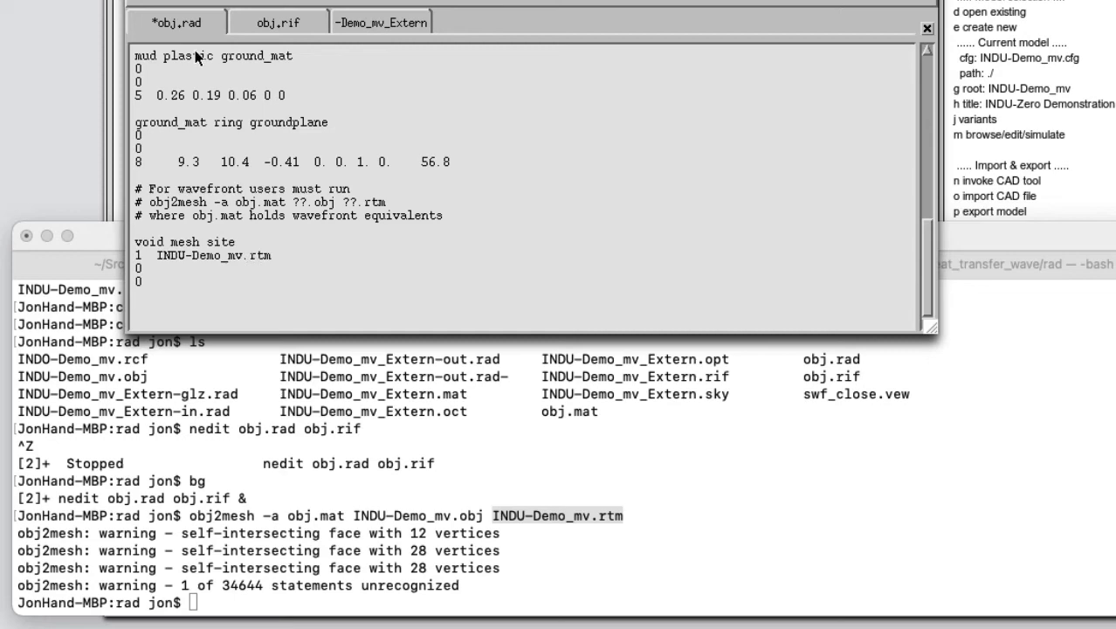
pyautogui.click(147, 5)
pyautogui.click(157, 148)
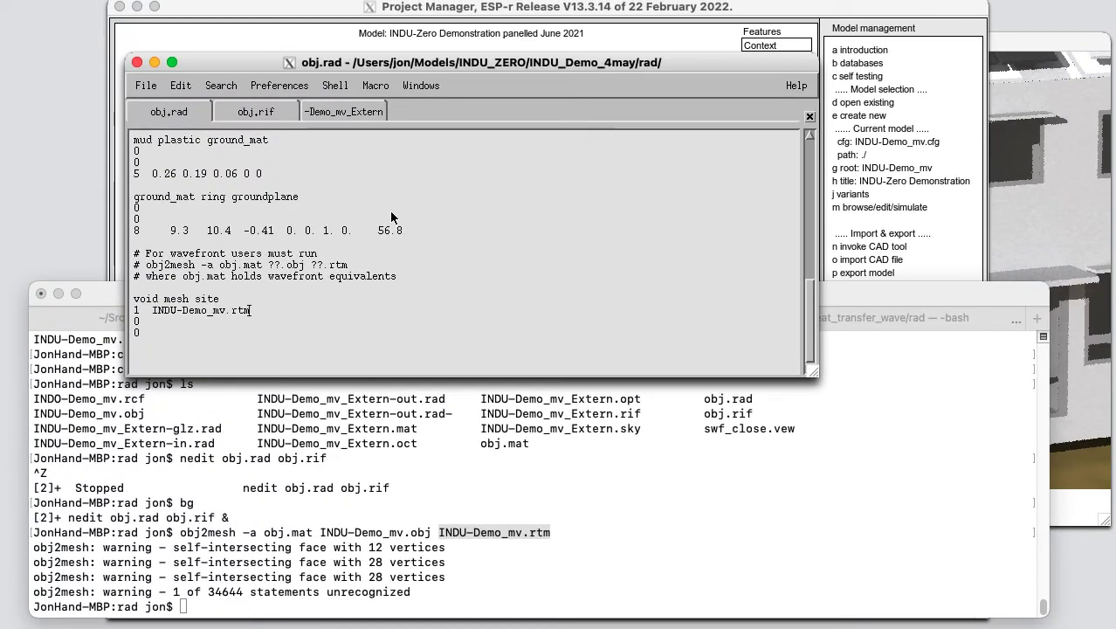
# Show obj.rif and select the swf view name
pyautogui.scroll(2, 337, 159)
pyautogui.click(254, 111)
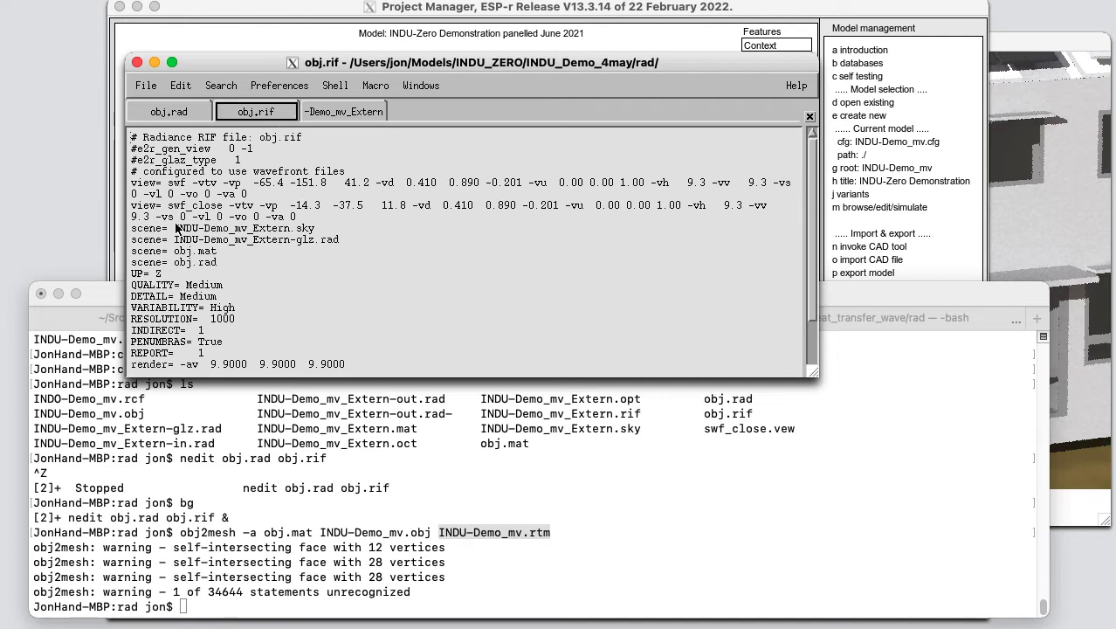
pyautogui.moveTo(166, 186); pyautogui.dragTo(186, 189)
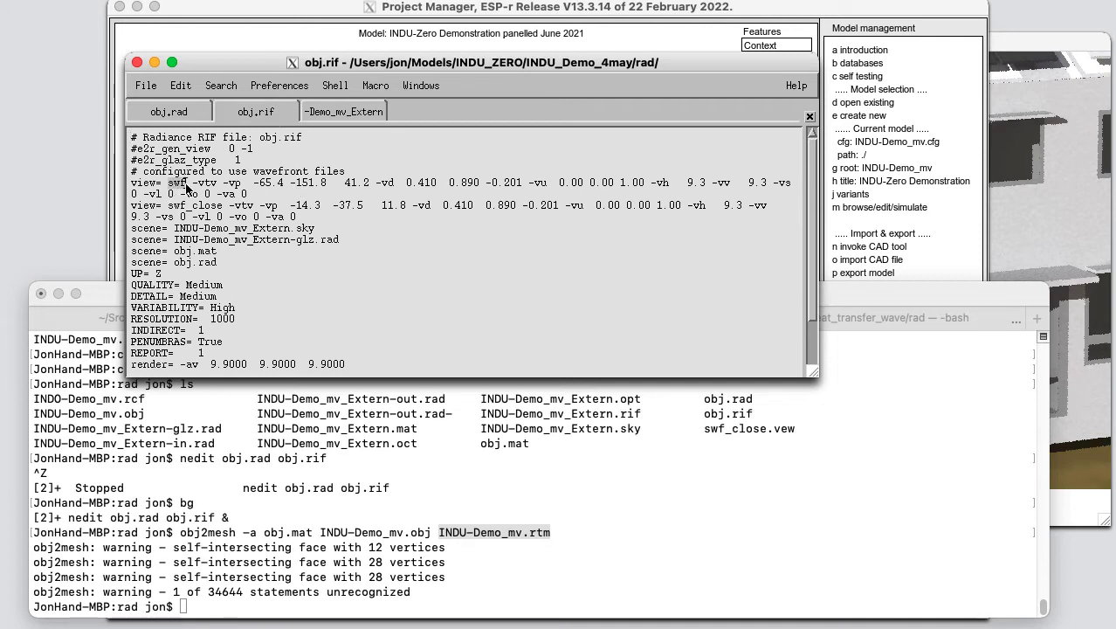
# List the rad folder and enter rad -v swf -e -o x11 obj.rif
pyautogui.click(288, 492)
pyautogui.write('ls')
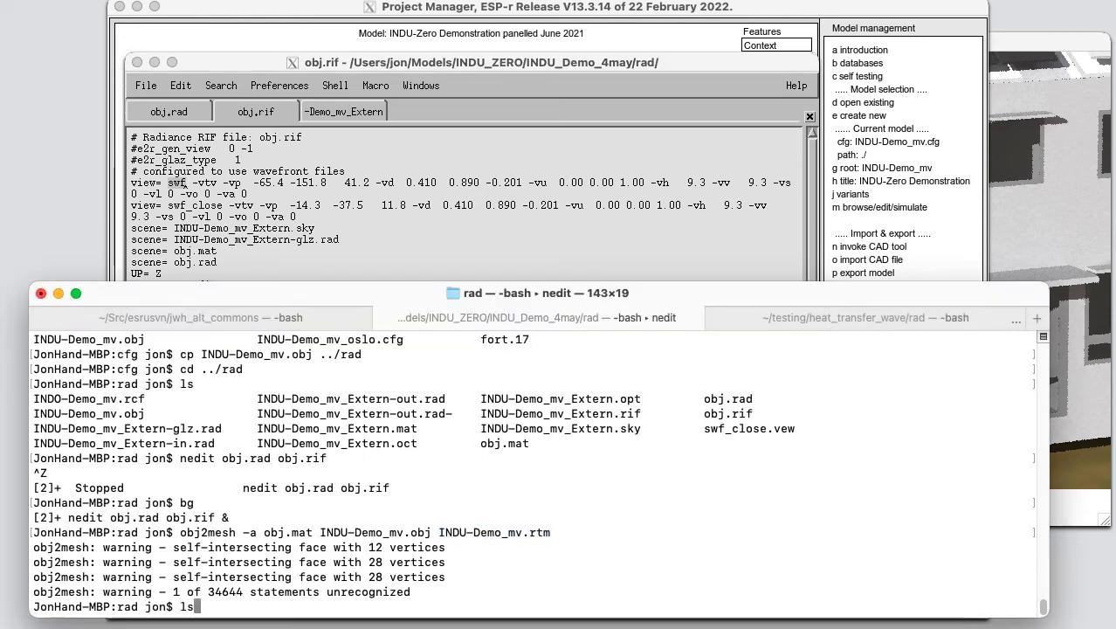
pyautogui.press('Return')
pyautogui.write('rad -v s')
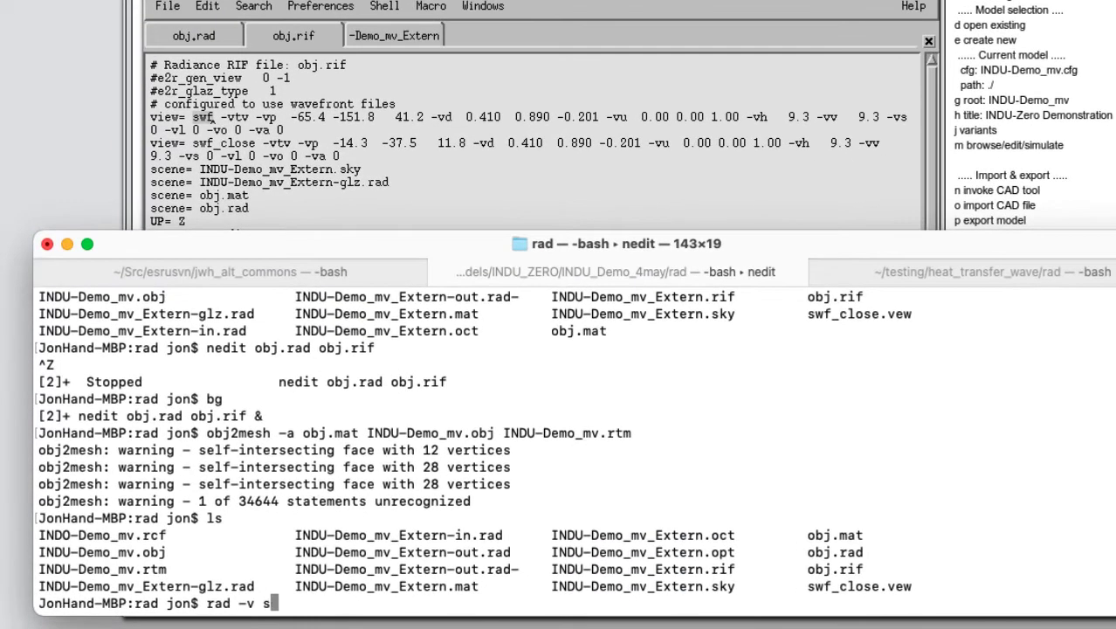
pyautogui.write('wf -e -o x11 obj.rif')
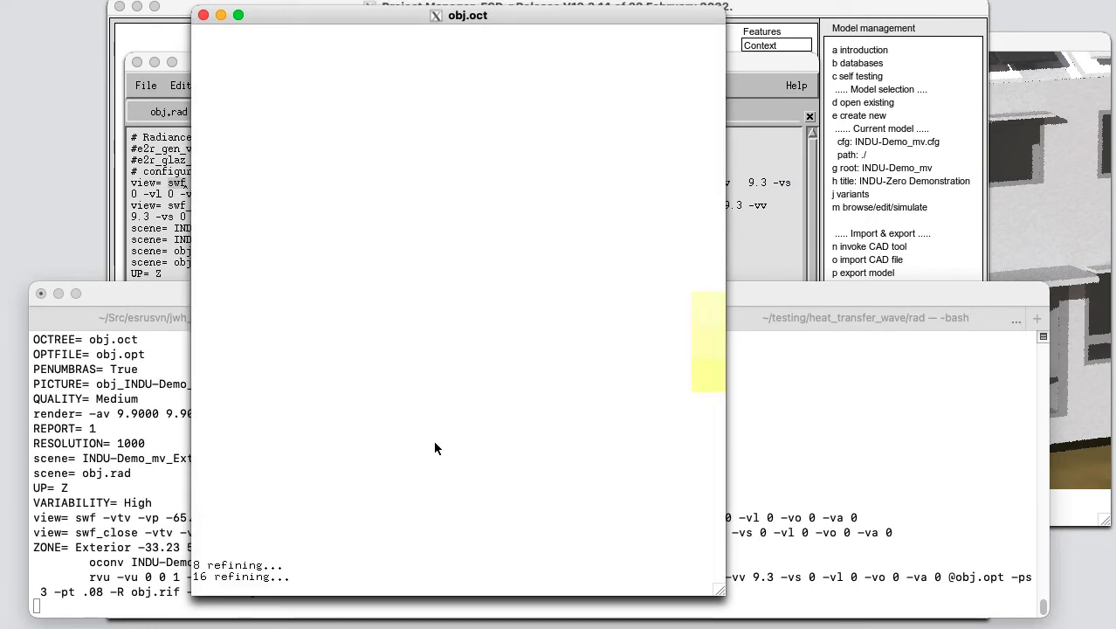
# Set rvu exposure with 'e 1' and redraw the exterior swf view
pyautogui.write('e 1')
pyautogui.press('Return')
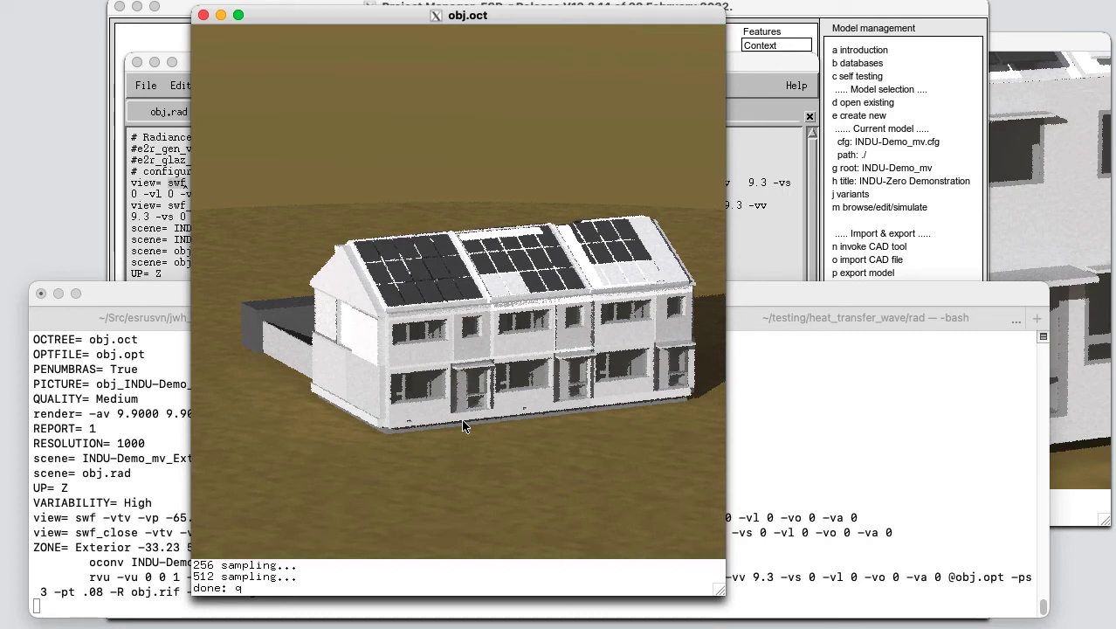
# Quit rvu and rerun the recalled rad command with the swf_close view
pyautogui.press('Return')
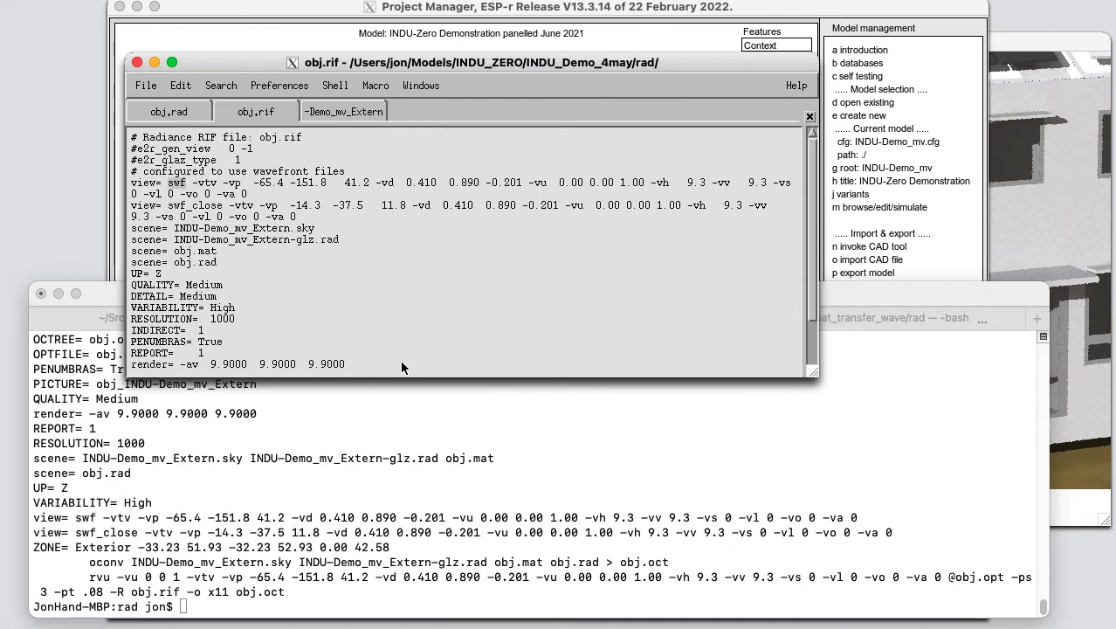
pyautogui.click(169, 209)
pyautogui.moveTo(169, 210); pyautogui.dragTo(221, 209)
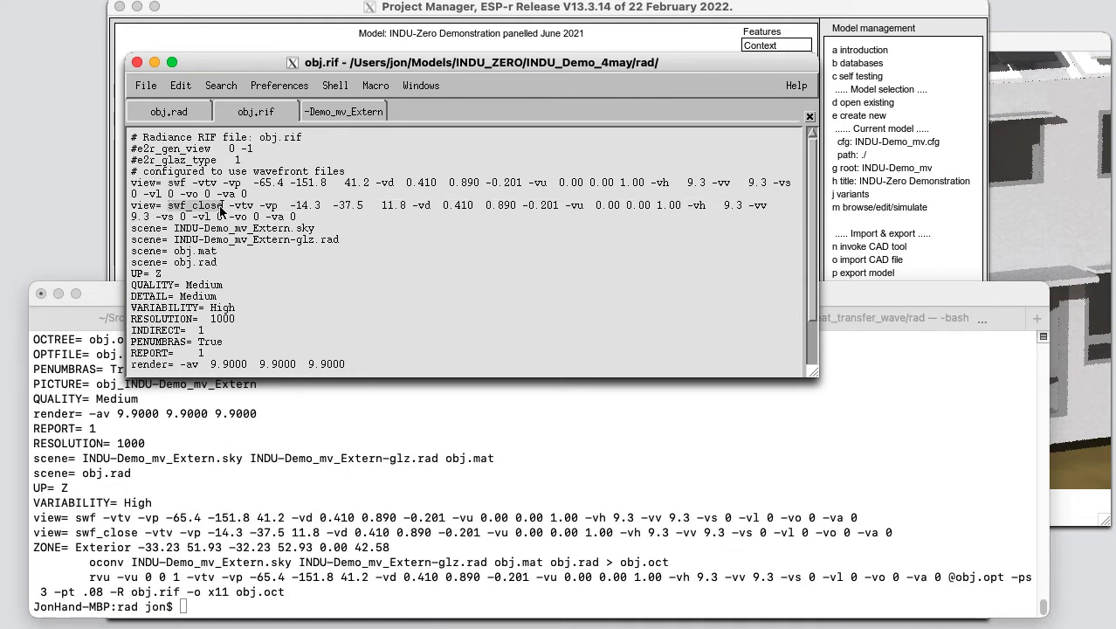
pyautogui.click(275, 467)
pyautogui.press('Up')
pyautogui.press('Left')
pyautogui.press('Left')
pyautogui.press('Left')
pyautogui.press('Left')
pyautogui.press('Left')
pyautogui.press('Left')
pyautogui.press('Left')
pyautogui.press('Left')
pyautogui.press('Left')
pyautogui.press('Left')
pyautogui.press('Left')
pyautogui.press('Left')
pyautogui.press('Left')
pyautogui.press('Left')
pyautogui.press('Left')
pyautogui.press('Left')
pyautogui.press('Left')
pyautogui.press('Left')
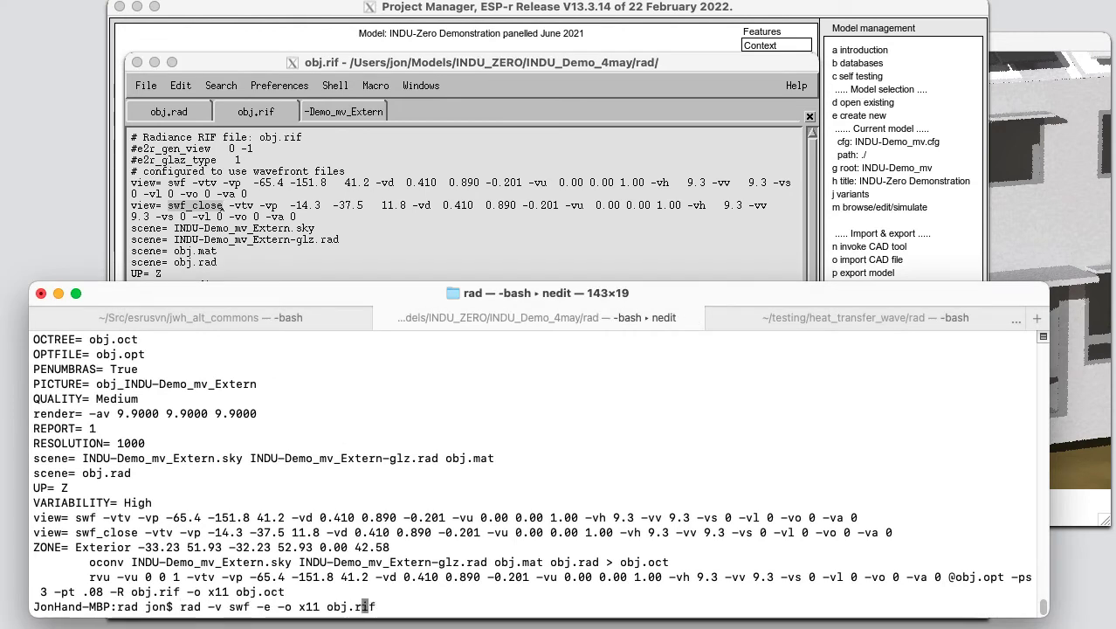
pyautogui.write('_close')
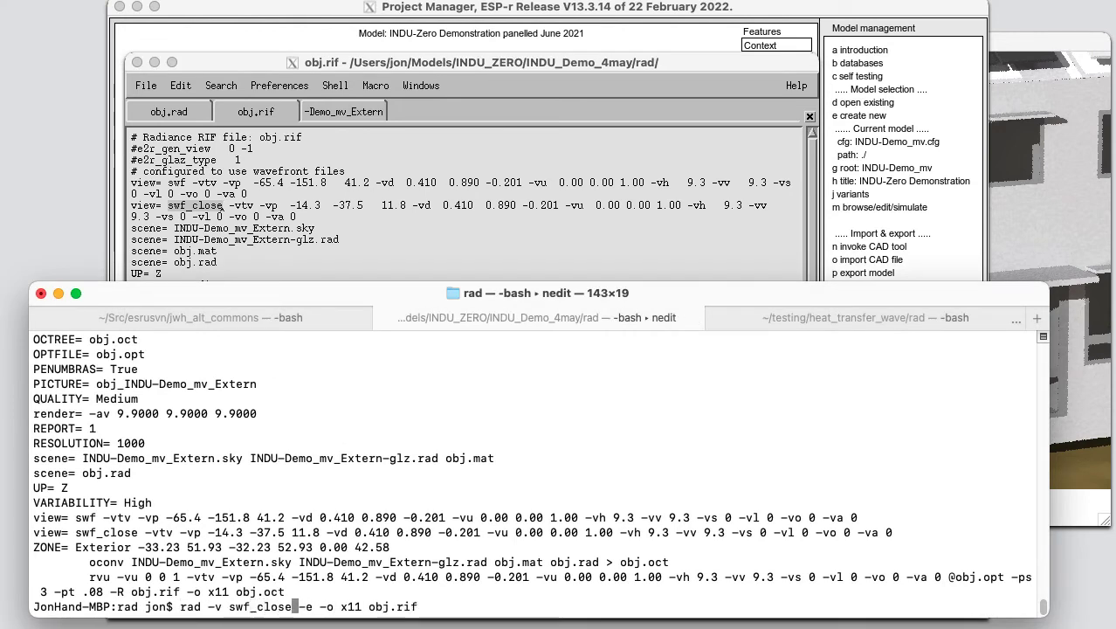
pyautogui.press('Return')
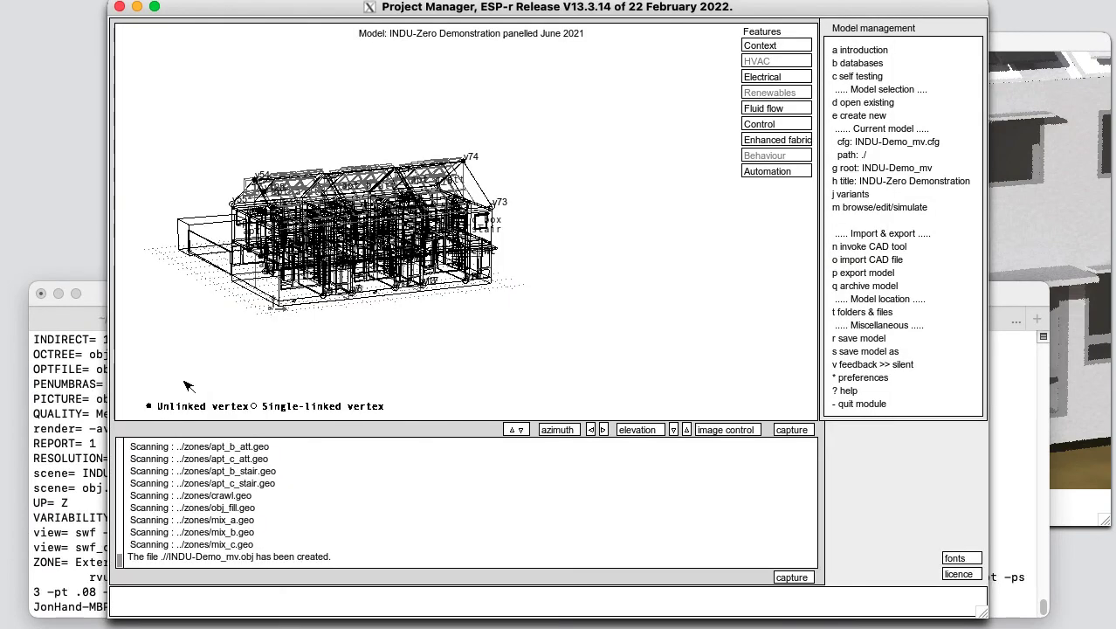
# List the rad folder and reopen obj.rif in nedit
pyautogui.click(86, 435)
pyautogui.write('ls')
pyautogui.press('Return')
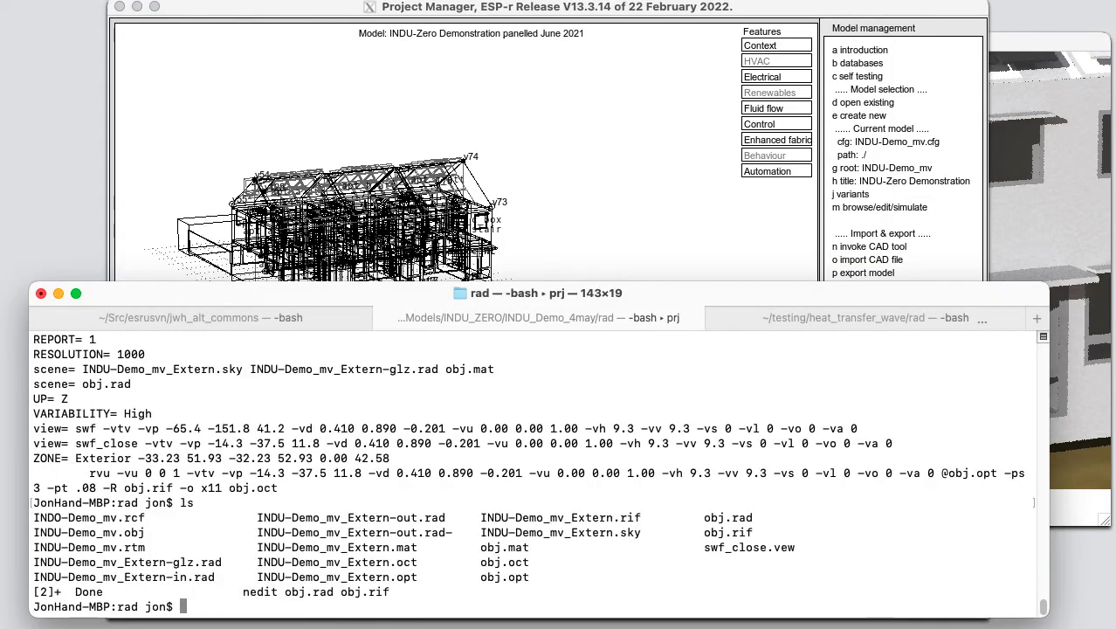
pyautogui.write('nedit')
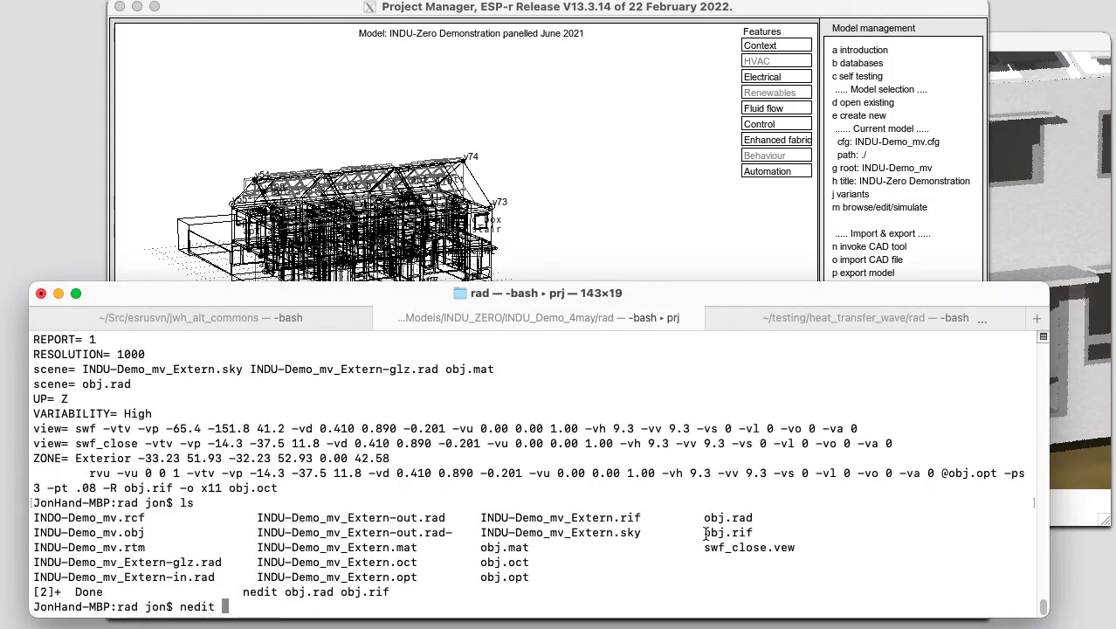
pyautogui.moveTo(704, 532); pyautogui.dragTo(753, 533)
pyautogui.middleClick(758, 481)
pyautogui.press('Return')
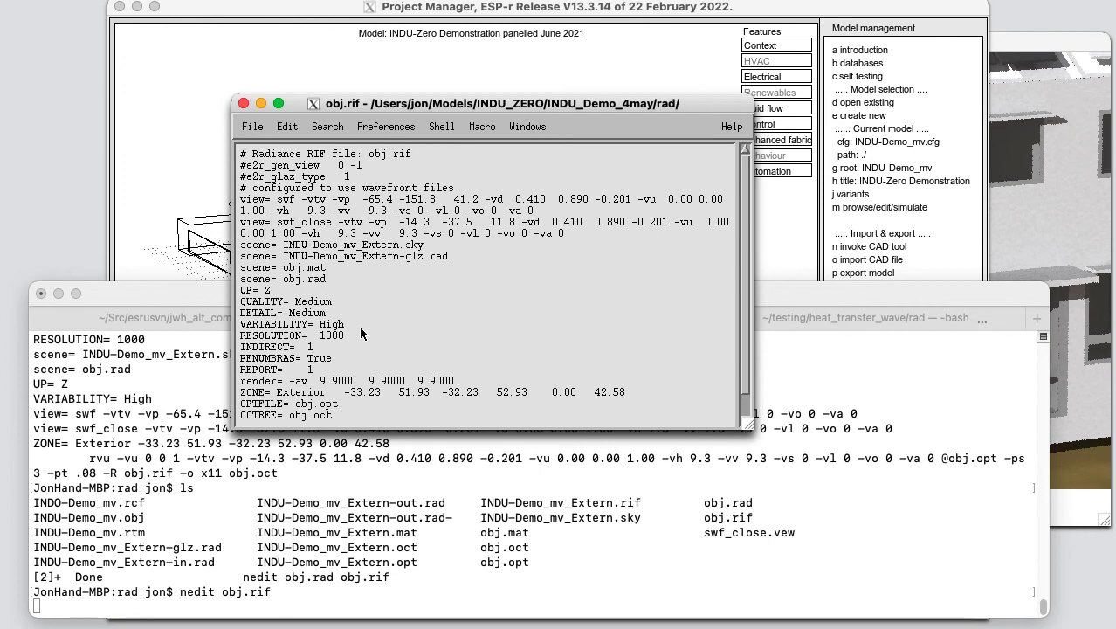
# Change INDIRECT= 1 to 2 and save obj.rif
pyautogui.press('BackSpace')
pyautogui.write('2')
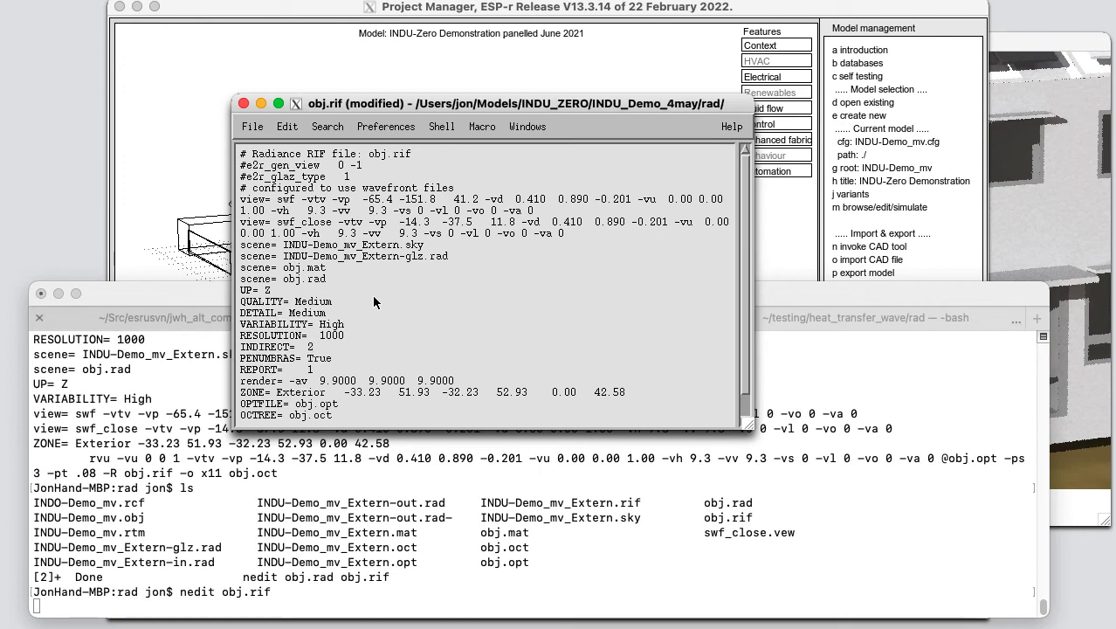
pyautogui.click(252, 126)
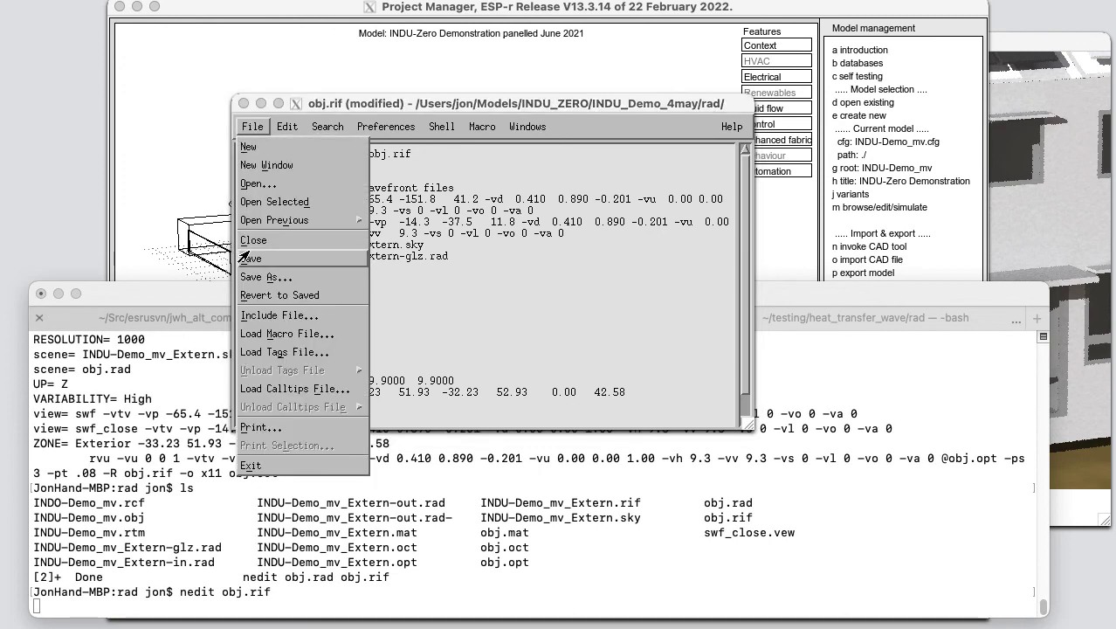
pyautogui.click(246, 260)
# Move the NEdit window aside and send nedit to the background
pyautogui.moveTo(334, 109); pyautogui.dragTo(501, 70)
pyautogui.click(611, 603)
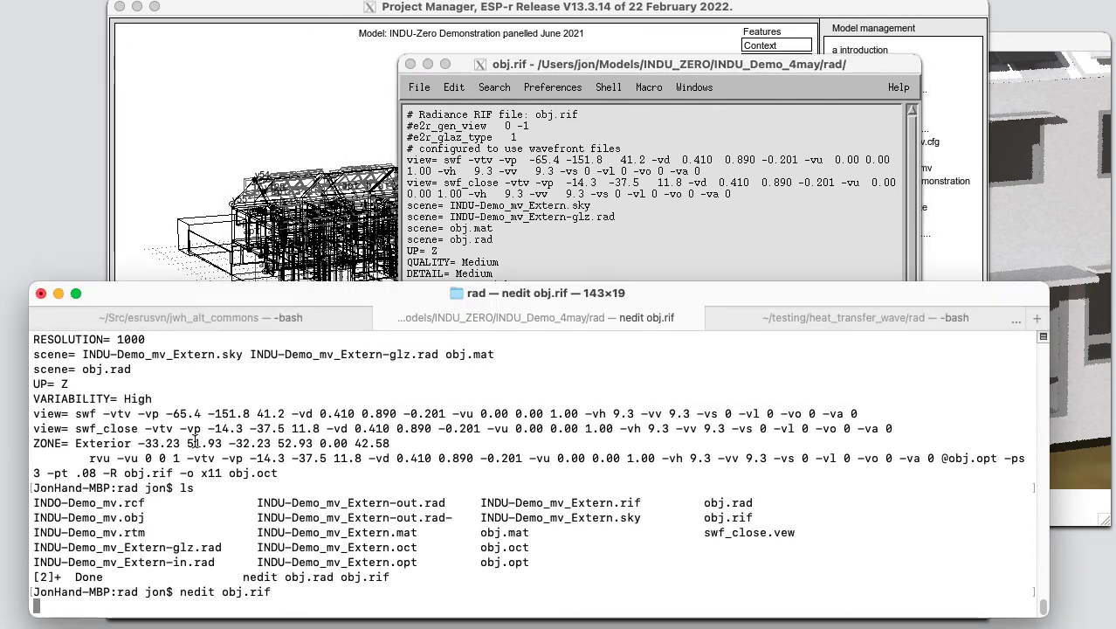
pyautogui.hotkey('ctrl', 'z')
pyautogui.write('bg')
pyautogui.press('Return')
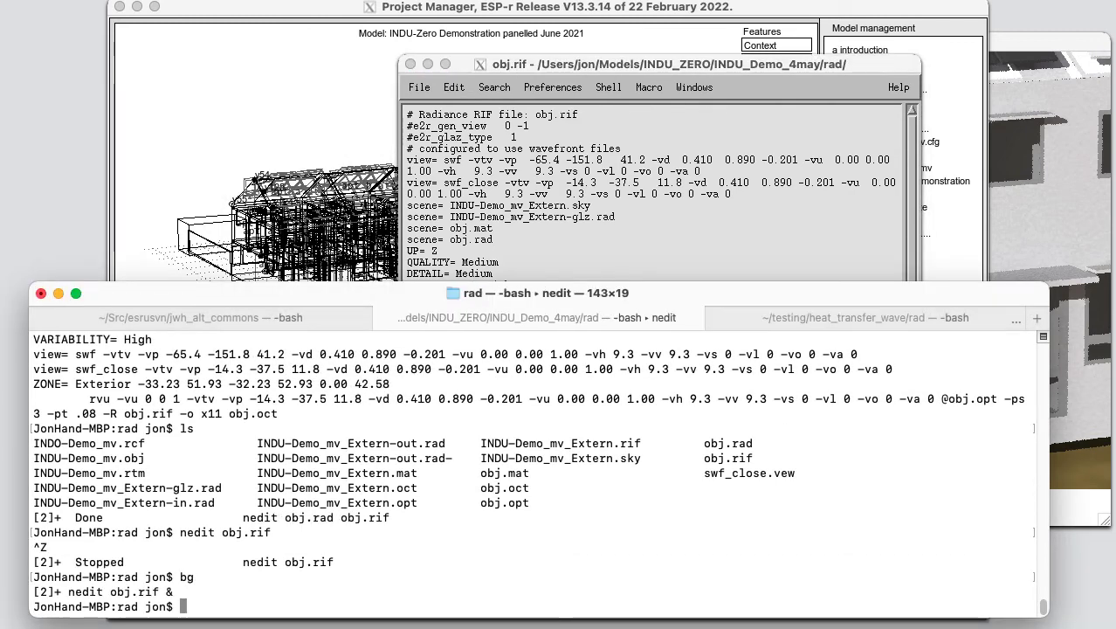
# Render with rad -v swf_close obj.rif and list the rad folder for the new HDR image
pyautogui.write('rad -v sw')
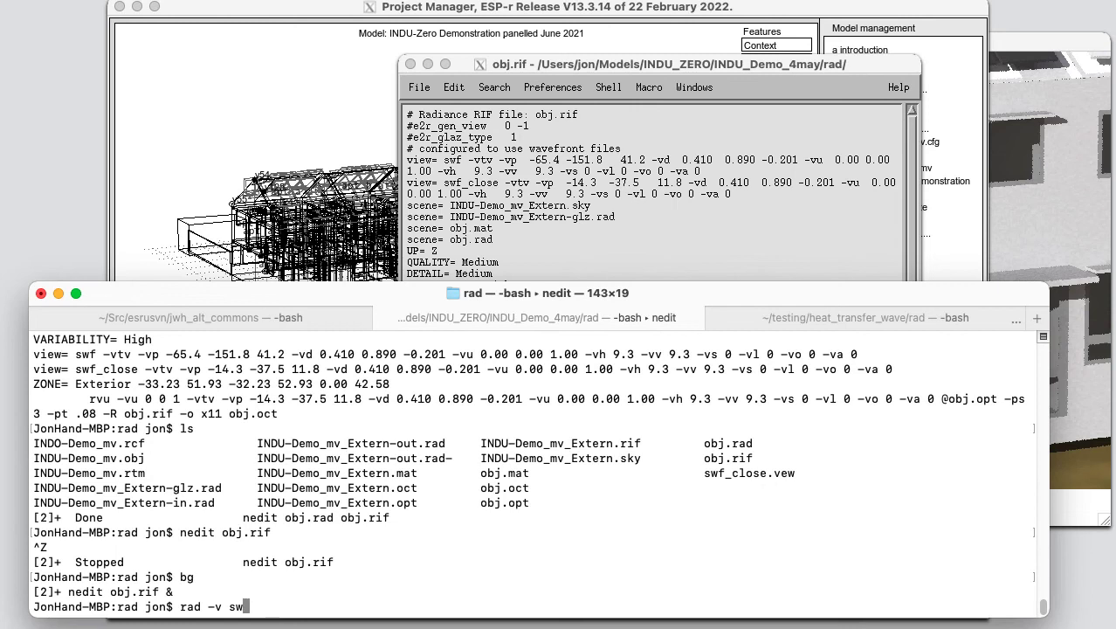
pyautogui.write('f_close obj.rif')
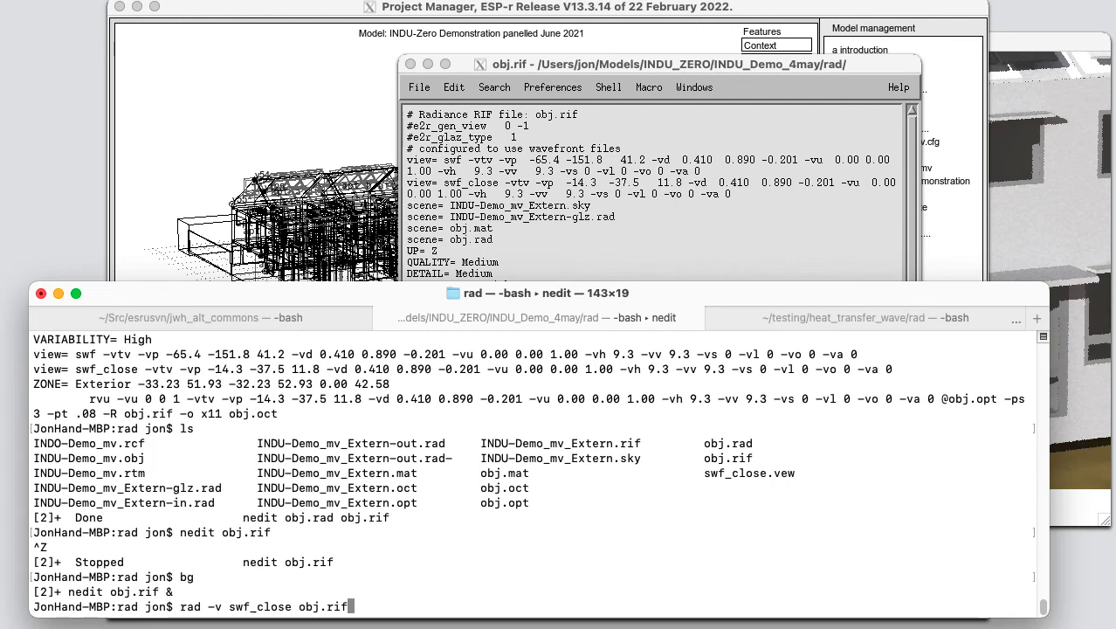
pyautogui.press('Return')
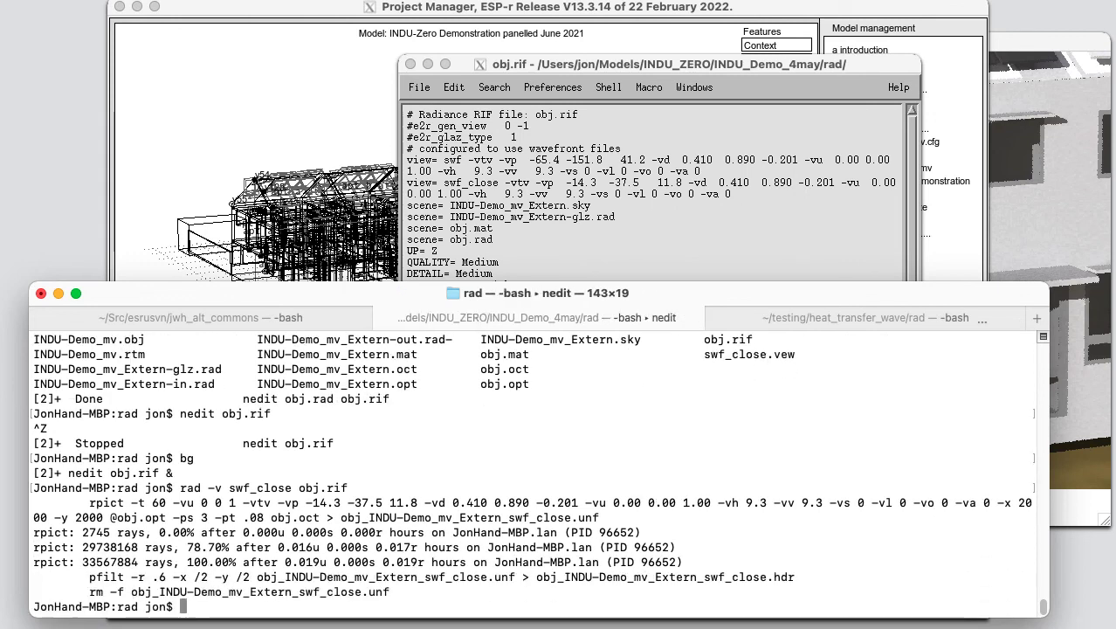
pyautogui.write('ls')
pyautogui.press('Return')
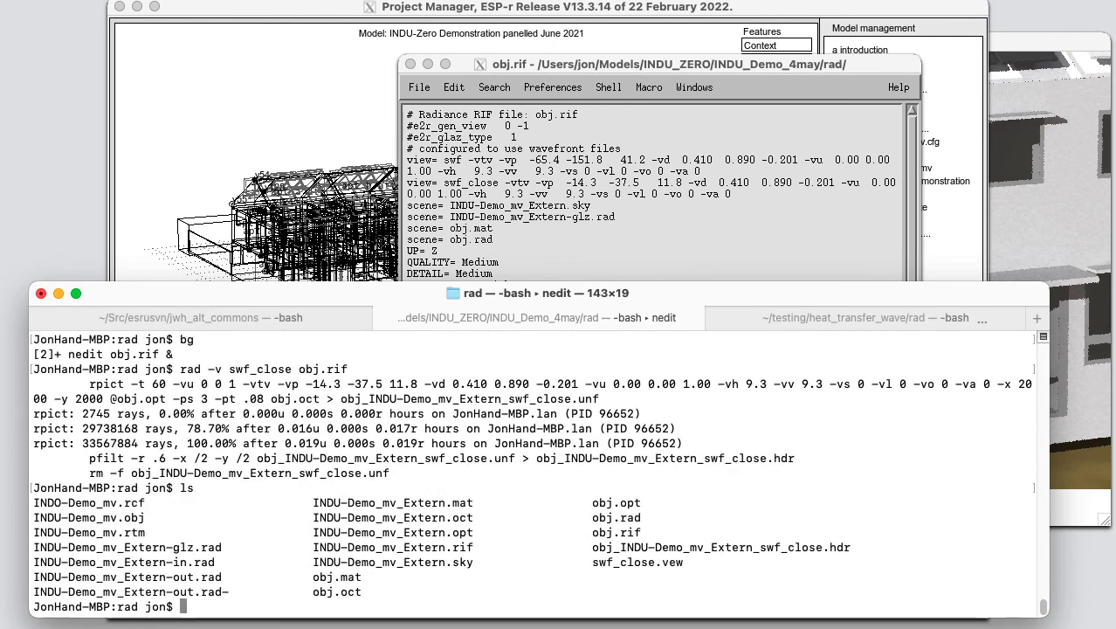
# Display obj_INDU-Demo_mv_Extern_swf_close.hdr in ximage and position the rvu close-up window beside it
pyautogui.write('ximage')
pyautogui.moveTo(592, 546); pyautogui.dragTo(852, 546)
pyautogui.middleClick(696, 469)
pyautogui.press('Return')
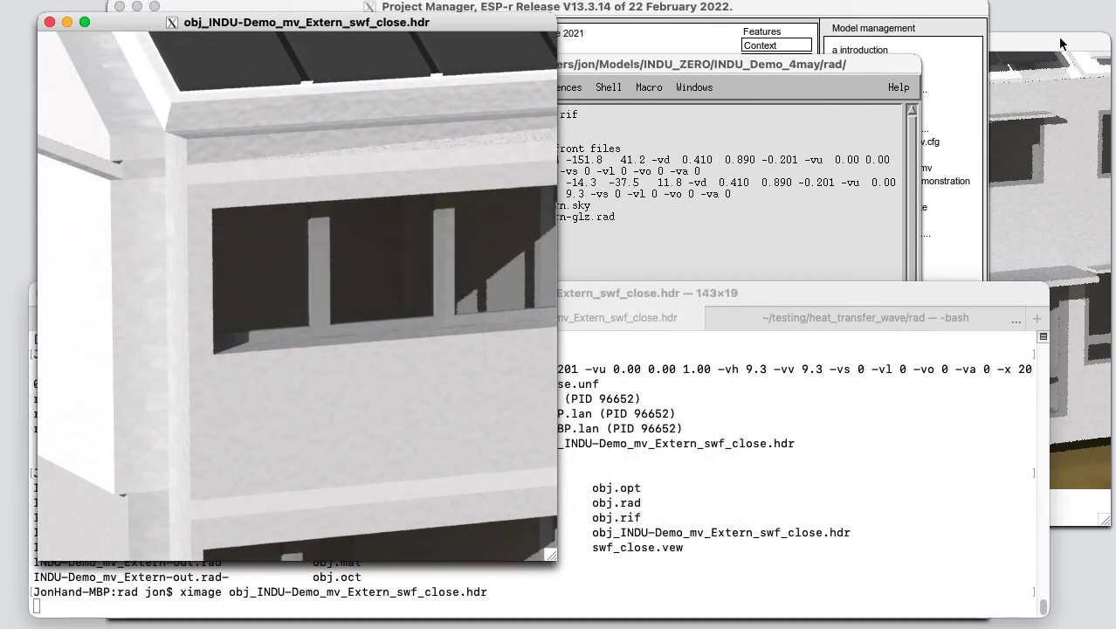
pyautogui.click(1061, 43)
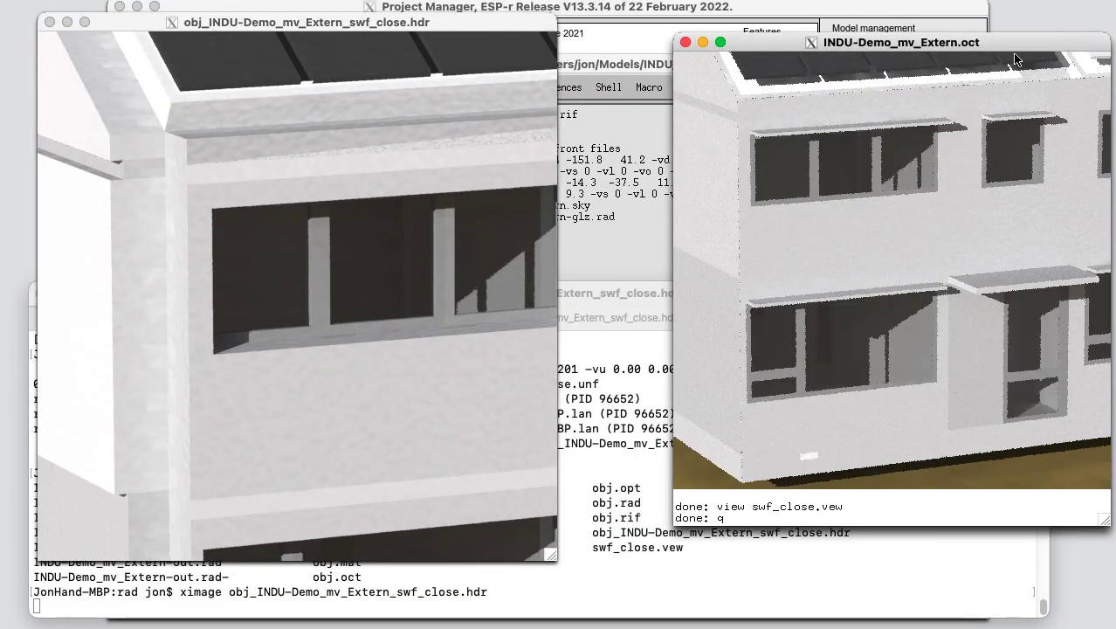
pyautogui.moveTo(730, 41); pyautogui.dragTo(662, 53)
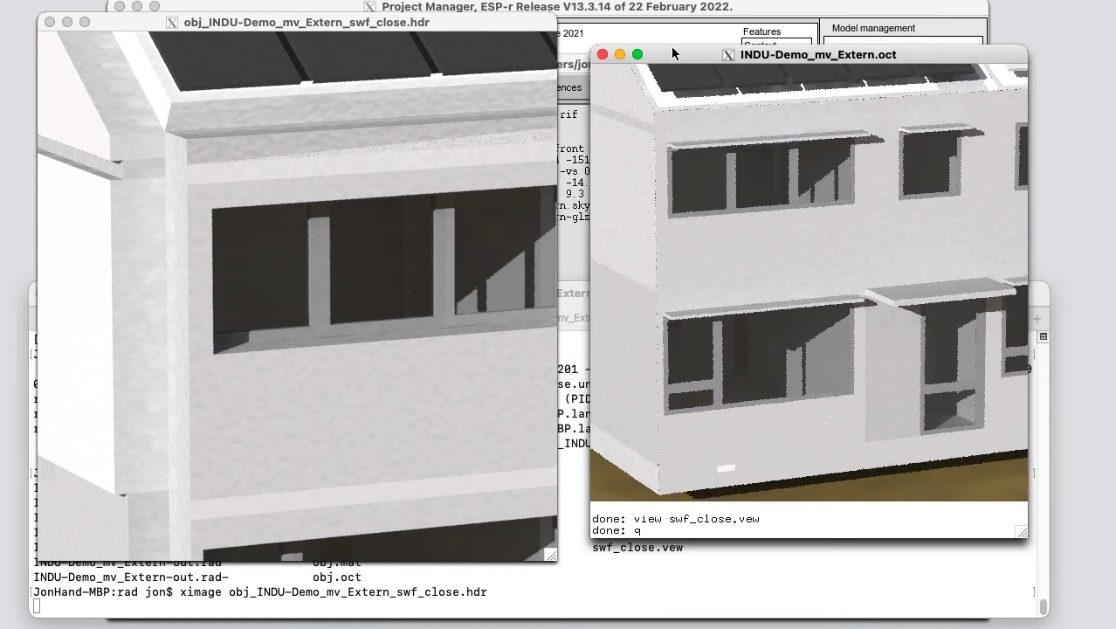